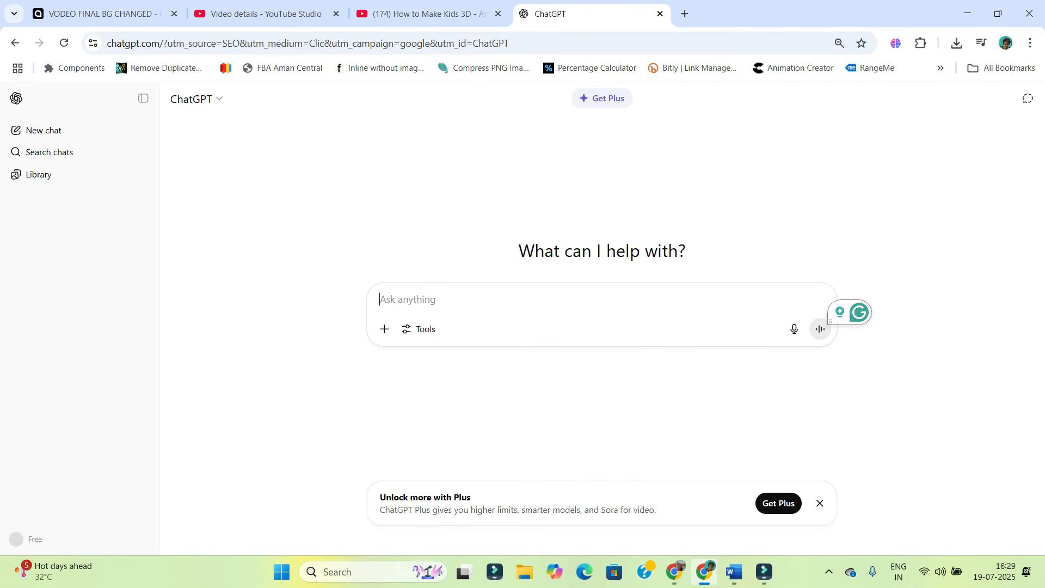
Paste the "Little Red Hen" story-writer prompt into the chat message and correct "Version on" to "Version of"
key("ctrl+v")
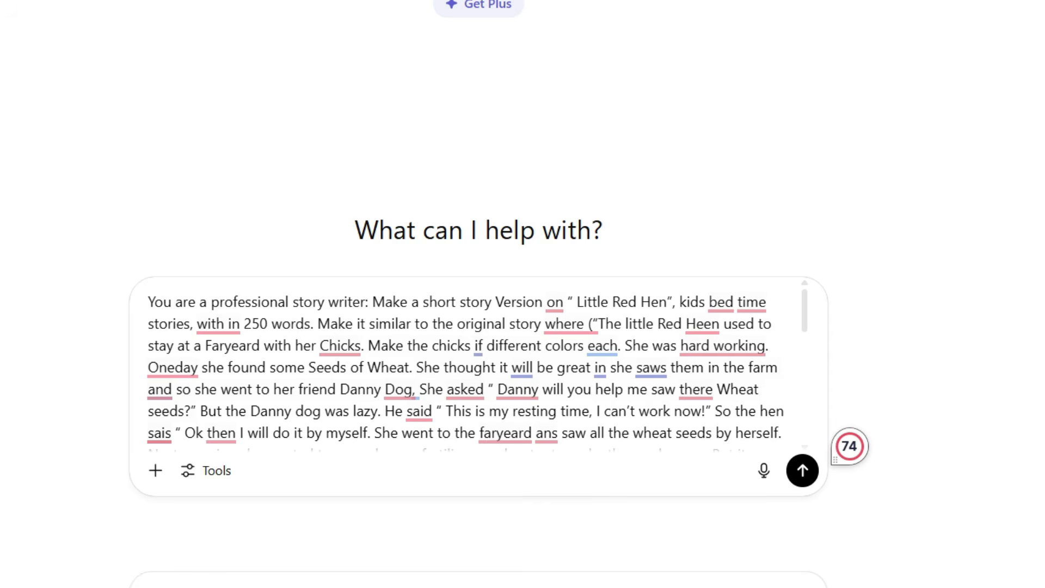
mouse_move(555, 303)
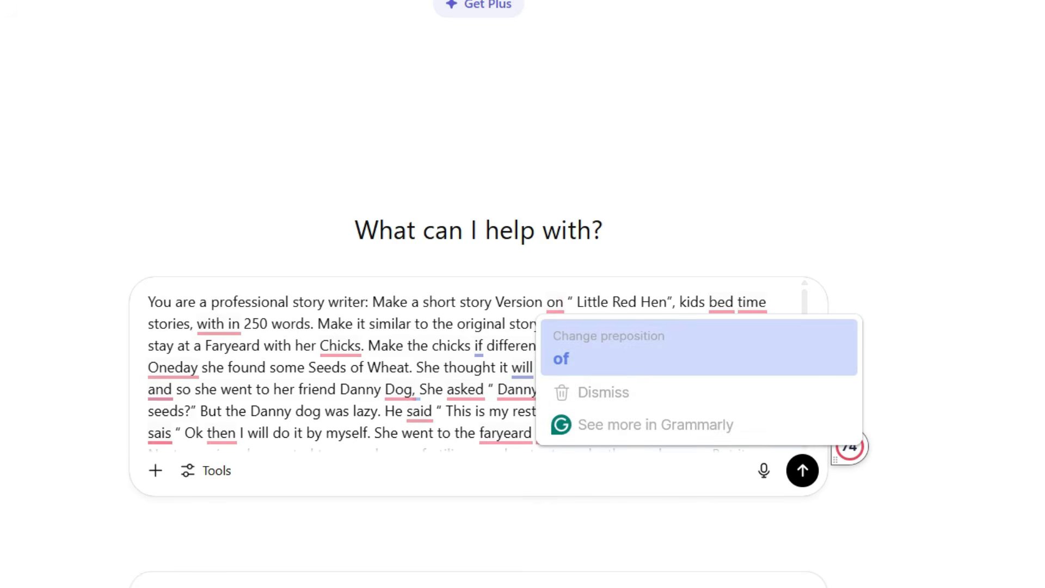
left_click(561, 359)
left_click_drag(559, 302, 493, 302)
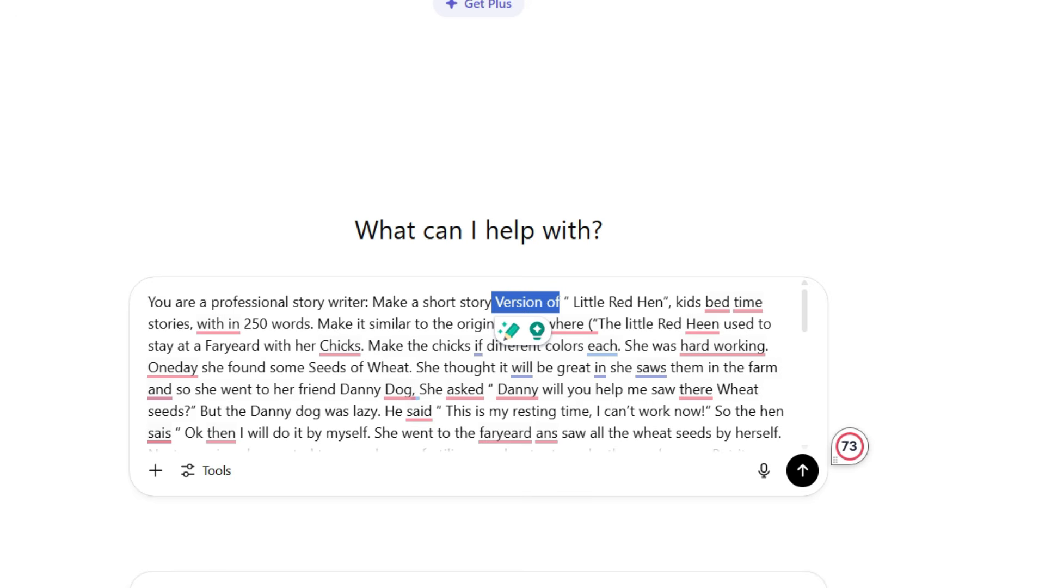
left_click_drag(525, 303, 433, 426)
key("ctrl+z")
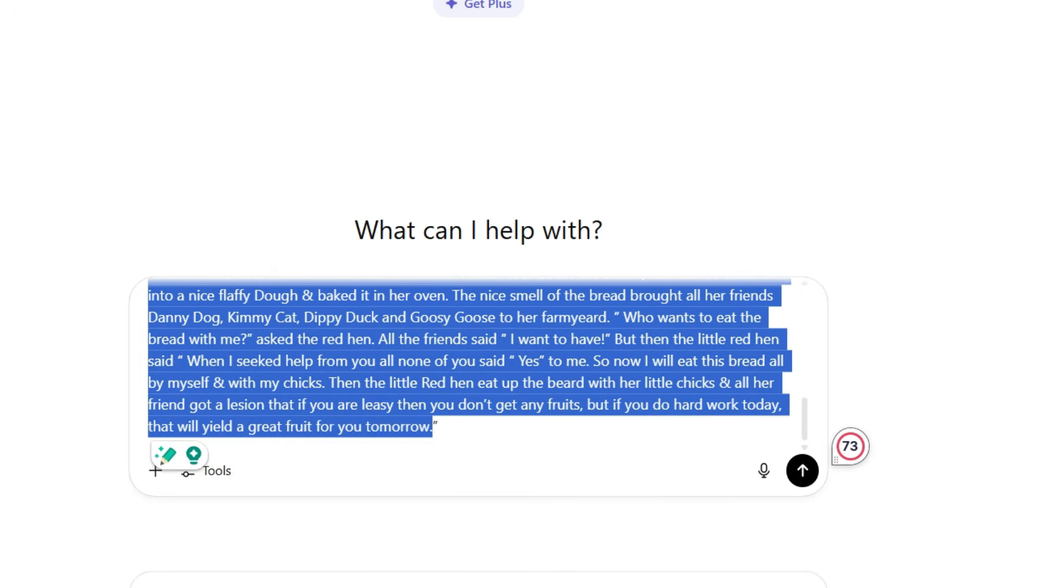
left_click(438, 427)
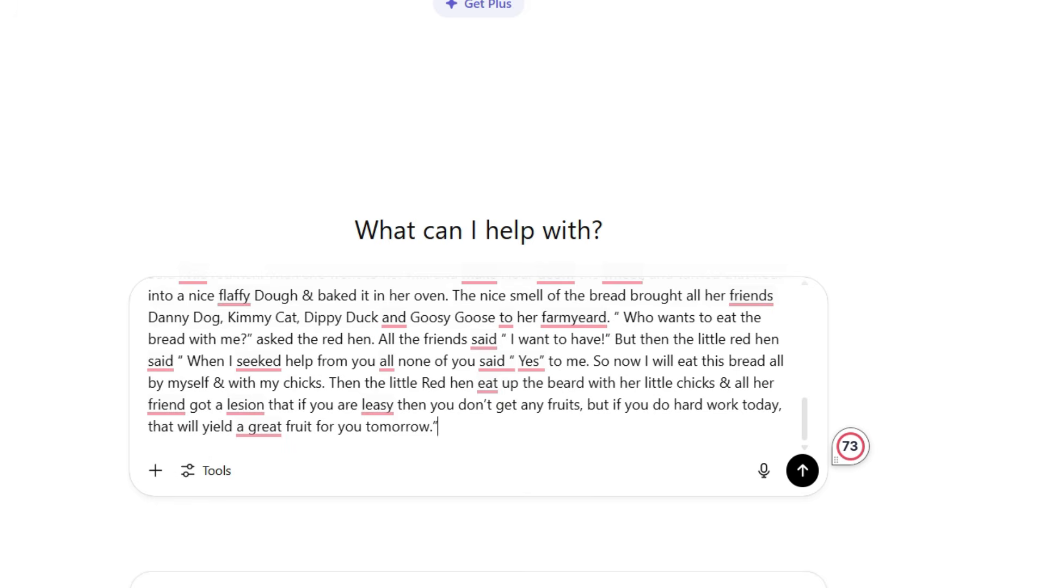
scroll(468, 365, "up", 6)
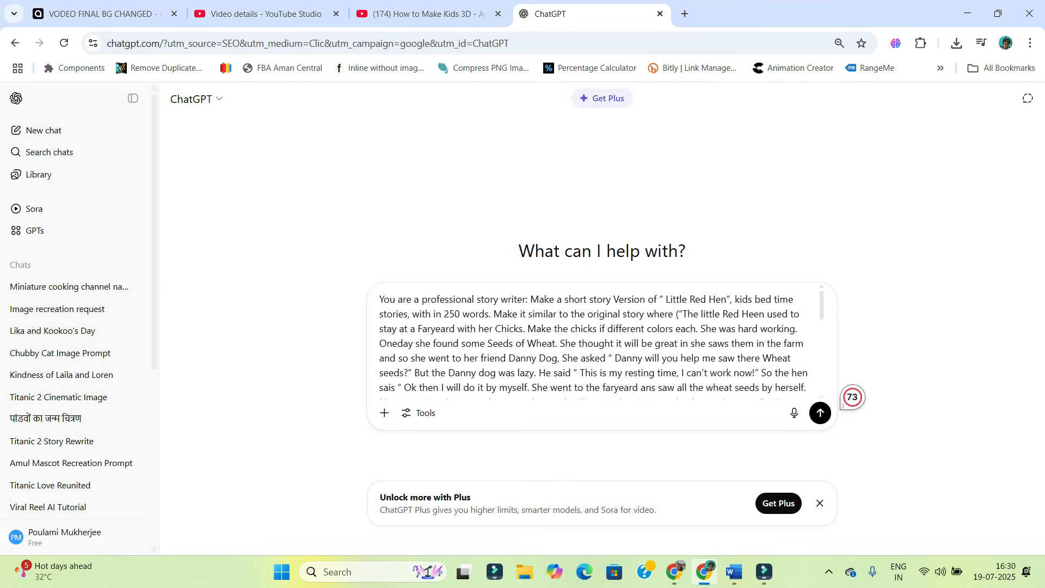
Correct "Heen" to "Hen" in the story prompt and submit it
mouse_move(753, 315)
left_click(708, 386)
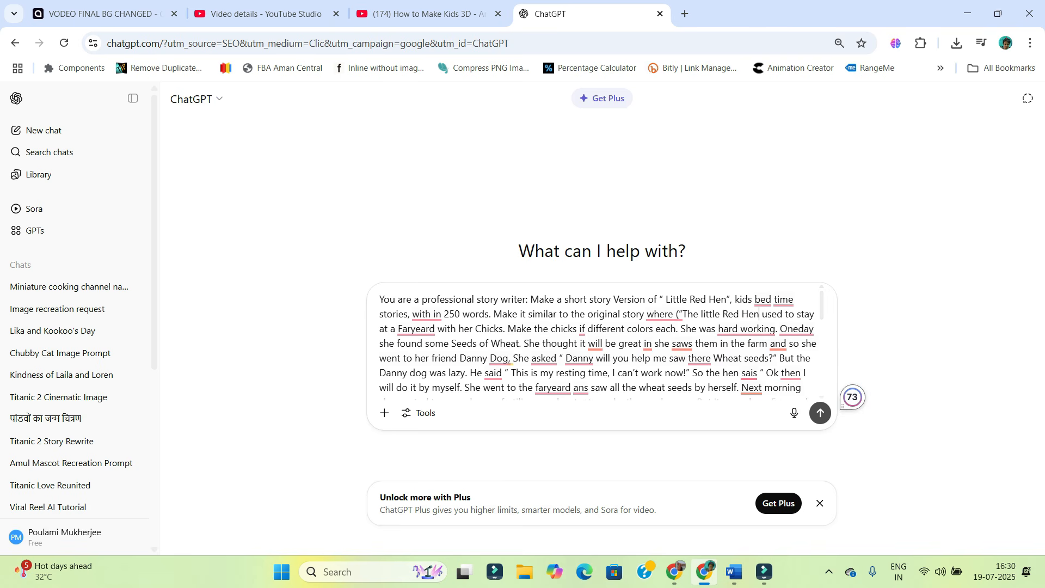
key("Return")
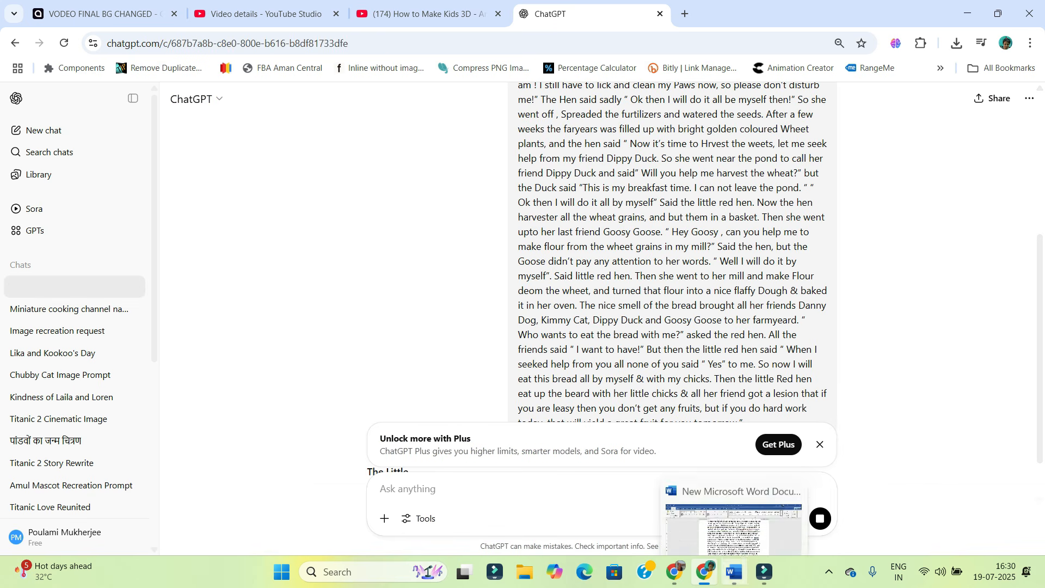
Switch to the Word document and review the text under MODEL PROMPT 1
left_click(734, 571)
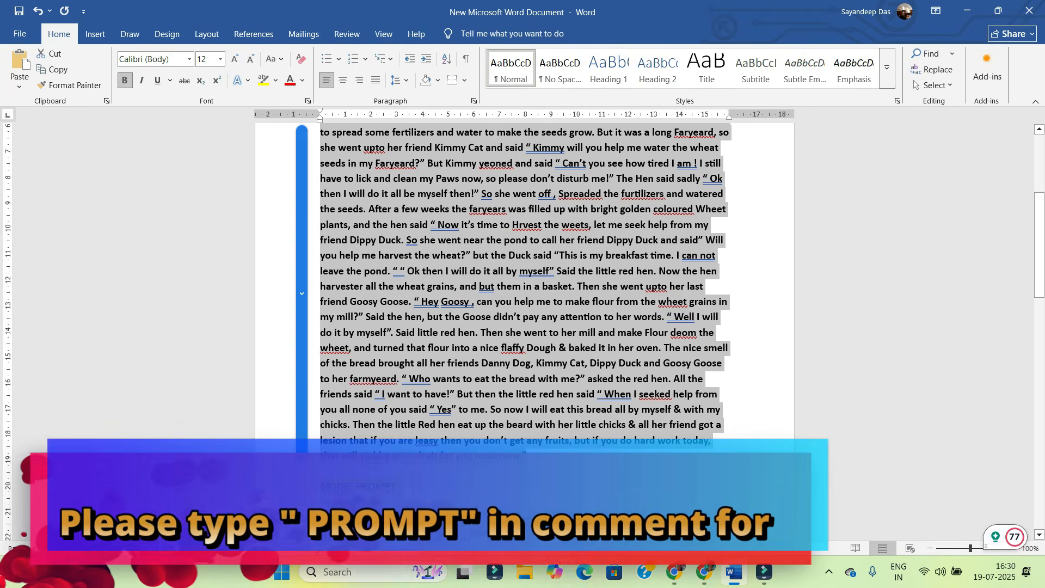
key("Left")
scroll(525, 327, "up", 3)
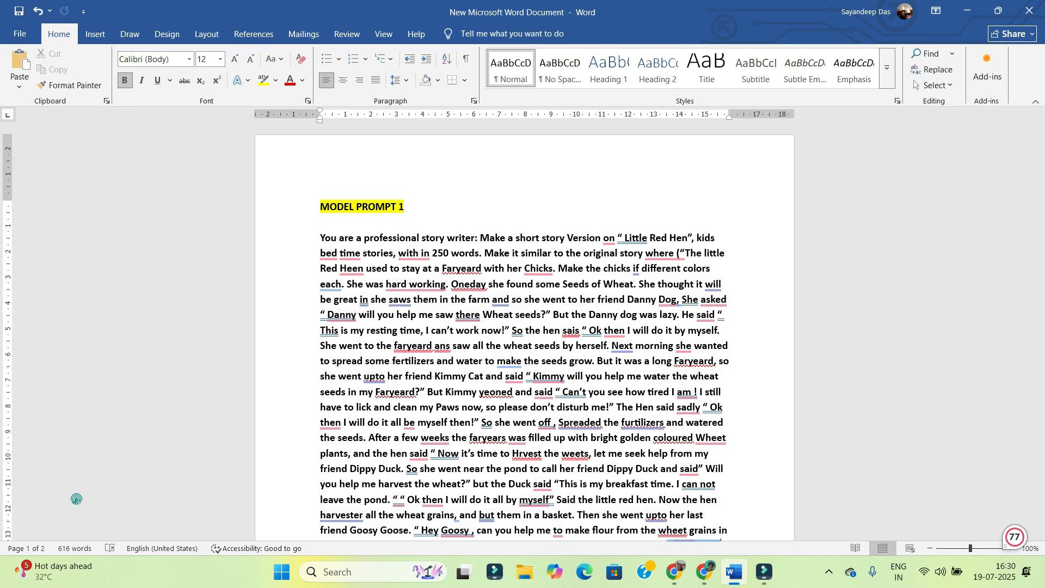
mouse_move(734, 572)
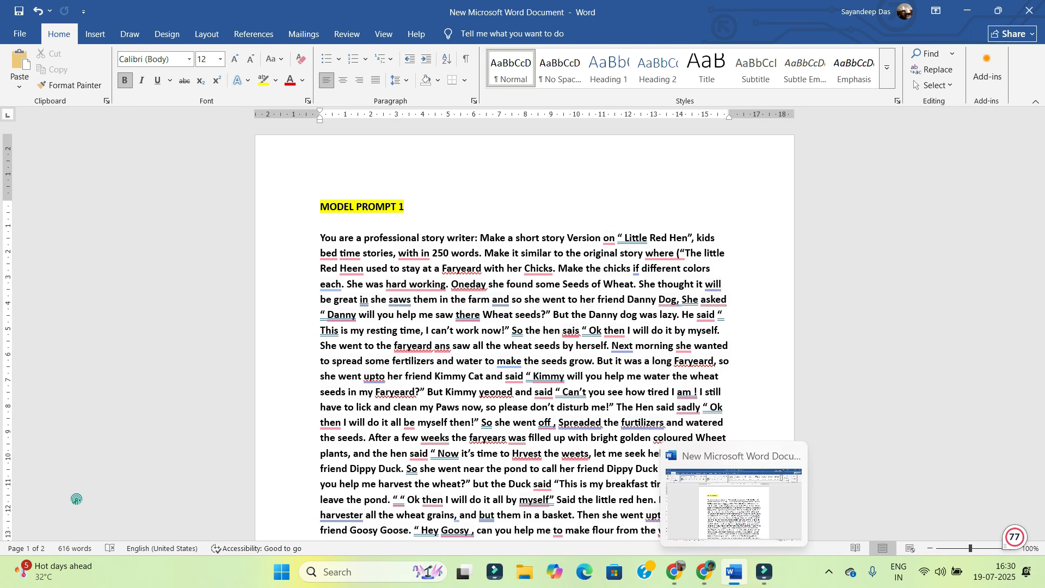
Return to ChatGPT, dismiss the Plus offer, and copy the generated Little Red Hen story into the Word document
left_click(705, 572)
scroll(599, 273, "down", 6)
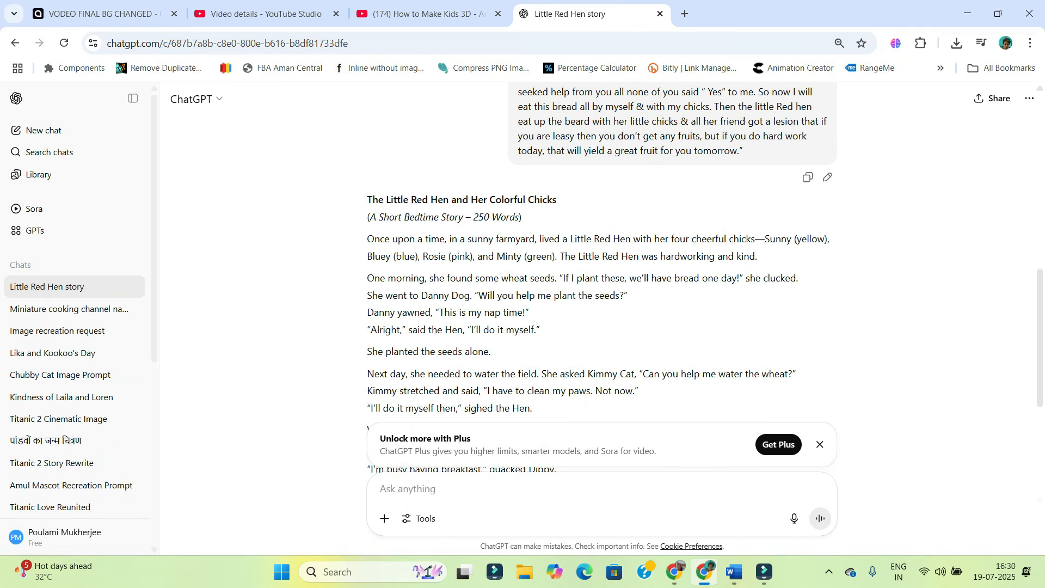
left_click(820, 445)
left_click_drag(367, 200, 502, 218)
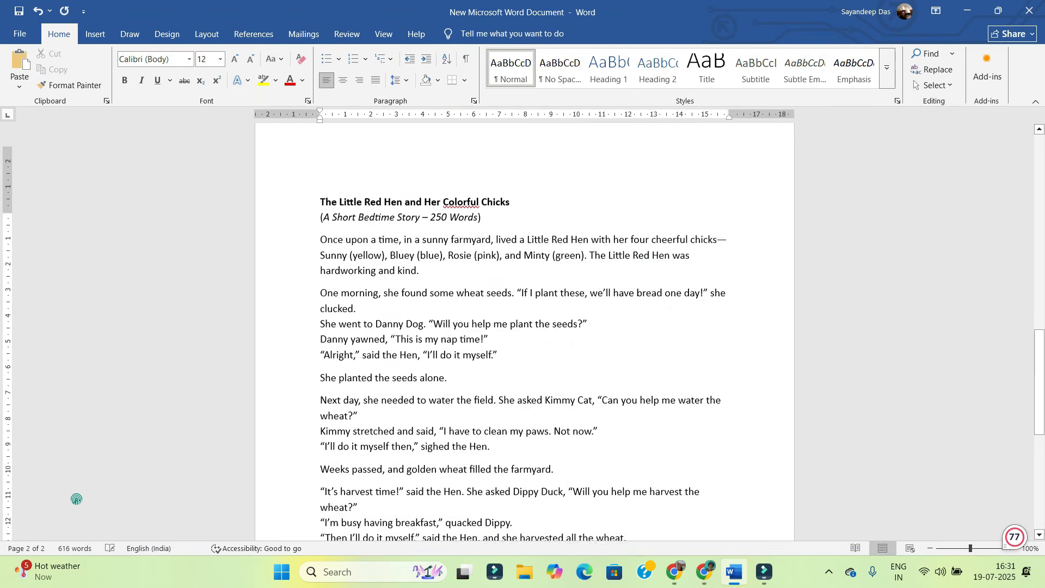
Look over the pasted story in Word from its opening paragraph to the closing moral
scroll(524, 338, "up", 1)
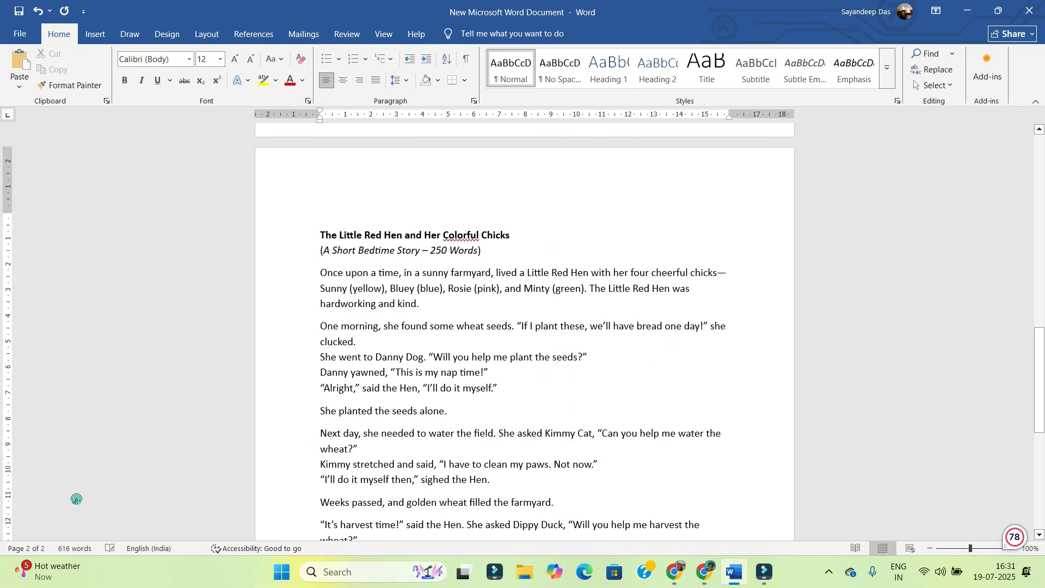
left_click_drag(320, 273, 523, 519)
scroll(429, 433, "down", 5)
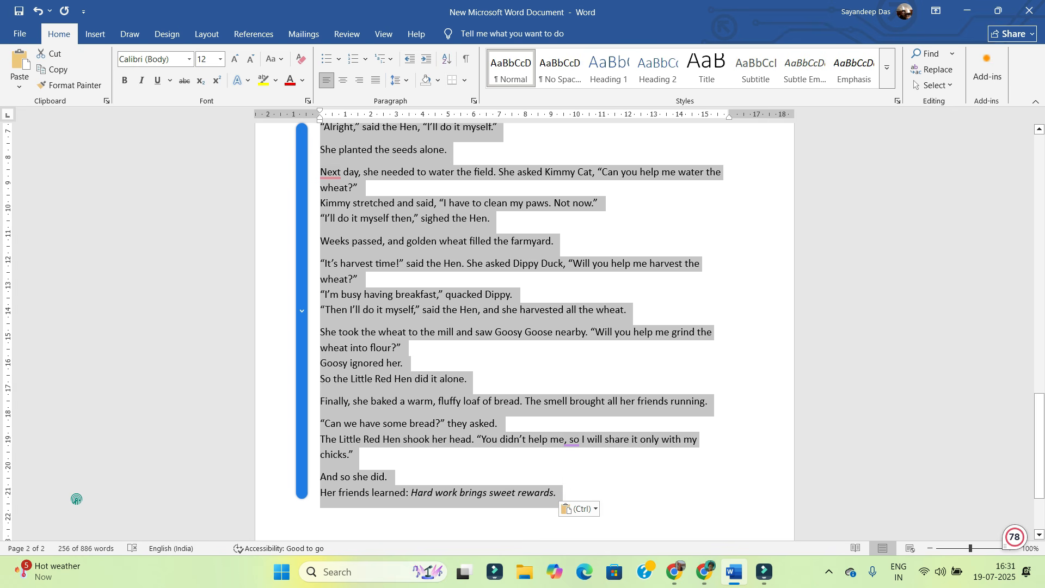
scroll(524, 327, "up", 3)
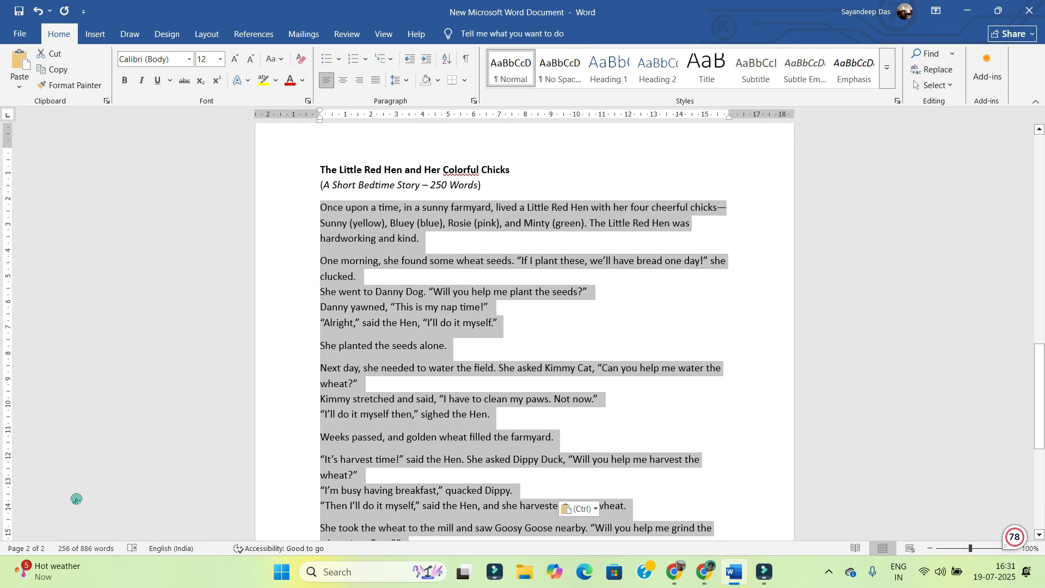
left_click(499, 323)
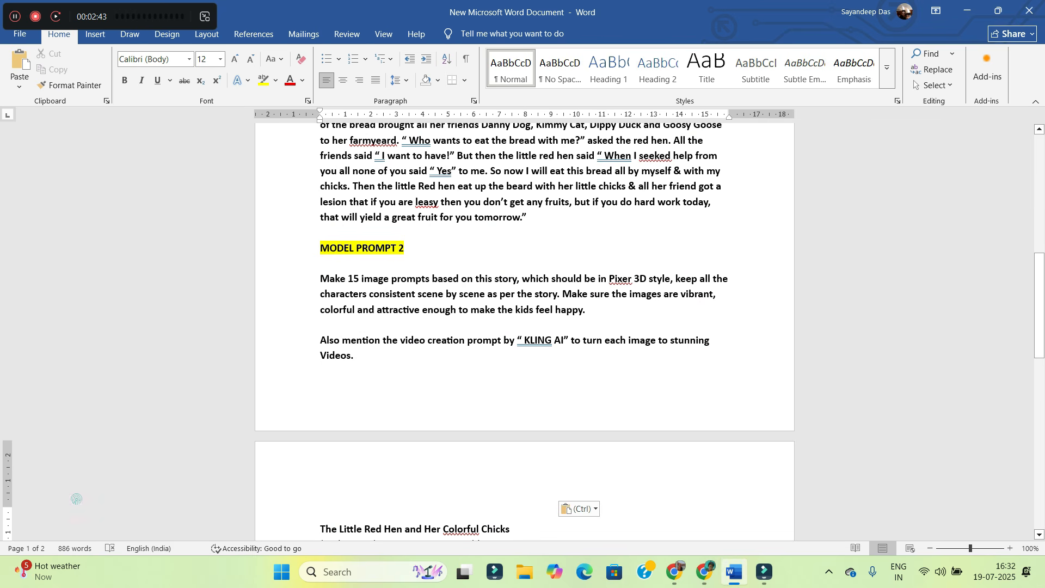
Copy the MODEL PROMPT 2 text requesting 15 Pixer 3D style image prompts with KLING AI video prompts, and submit it in the ChatGPT story chat
left_click_drag(321, 279, 362, 356)
key("ctrl+c")
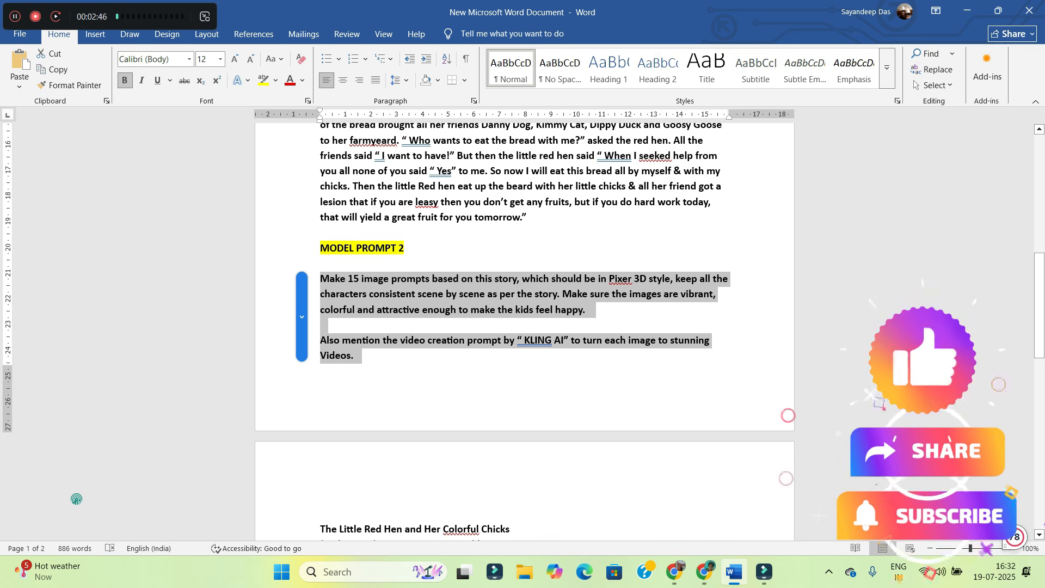
key("alt+Tab")
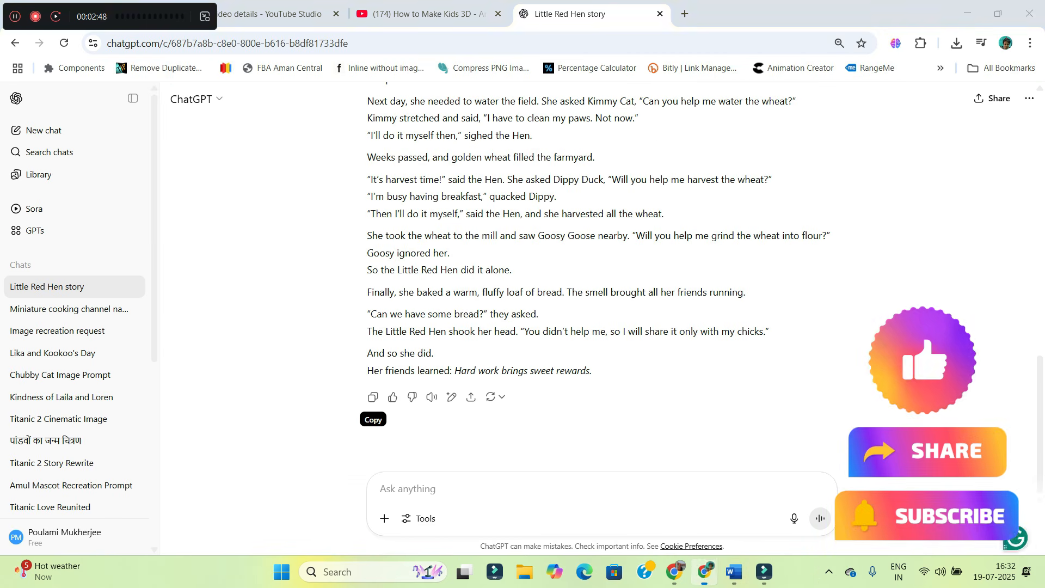
key("ctrl+v")
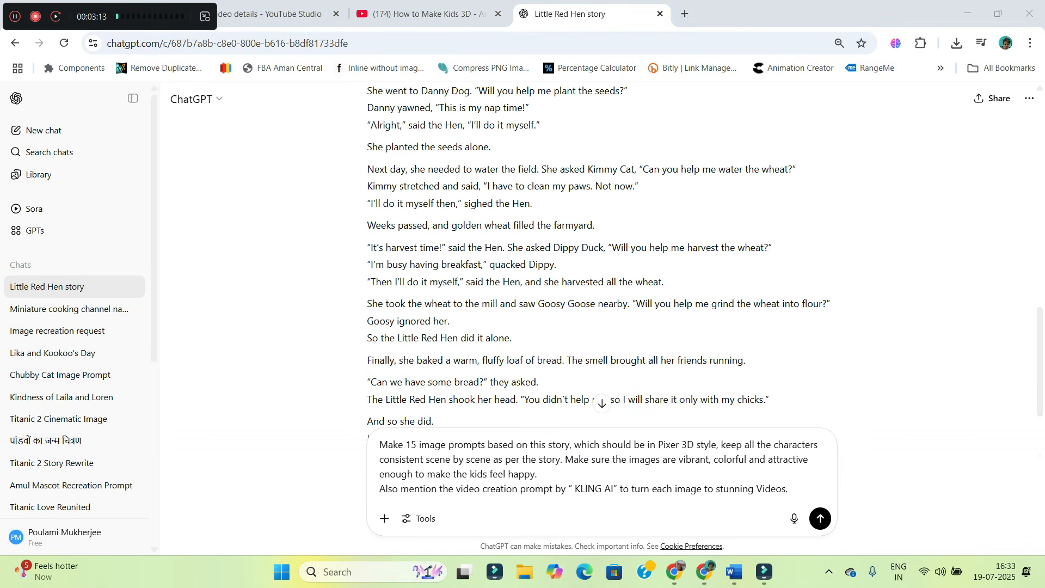
left_click_drag(658, 444, 716, 445)
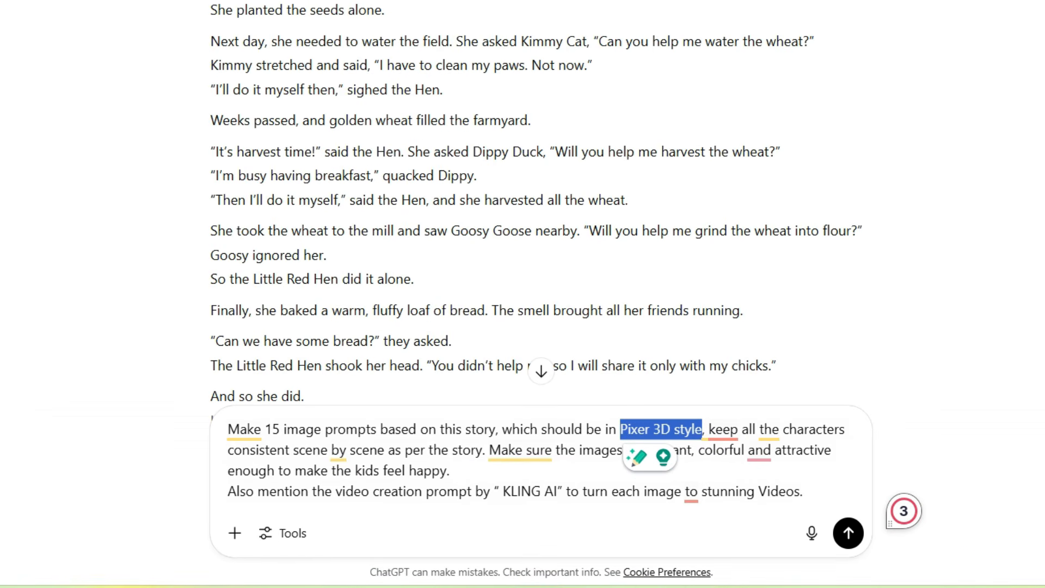
mouse_move(760, 452)
left_click_drag(228, 491, 801, 491)
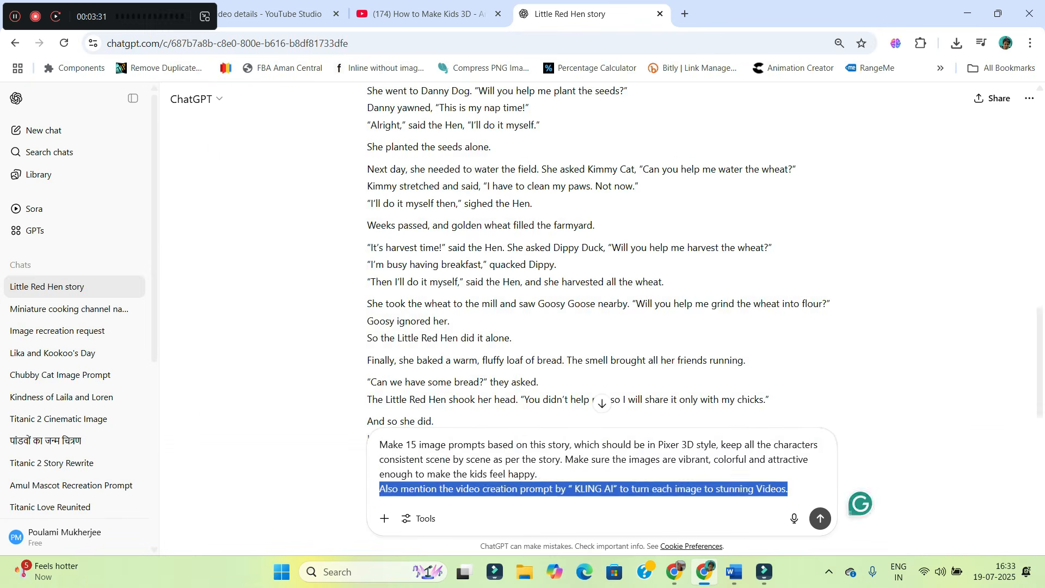
key("Return")
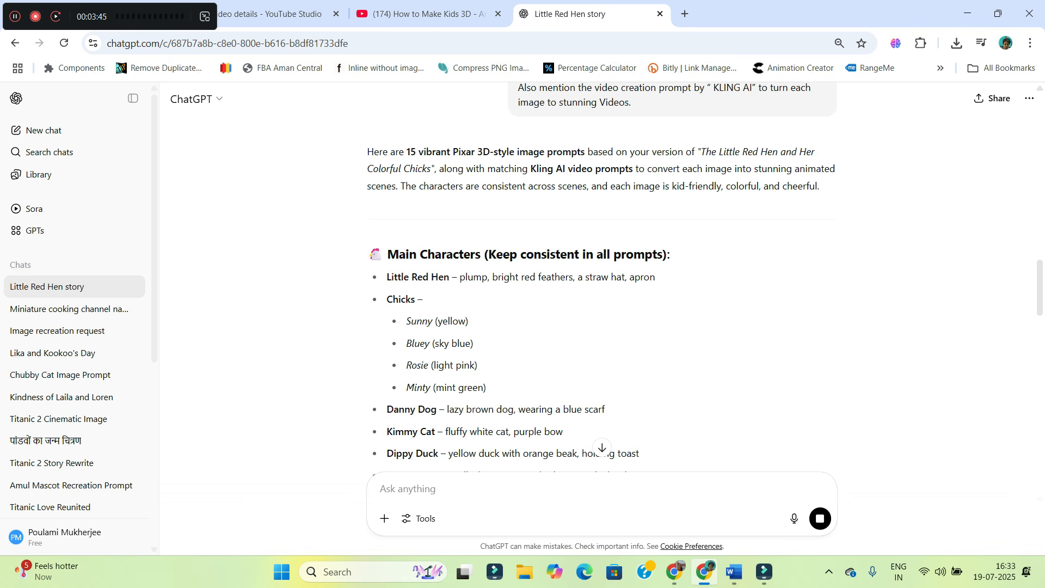
Copy ChatGPT's full list of 15 image and Kling AI video prompts into the Word document after the story
scroll(601, 272, "down", 20)
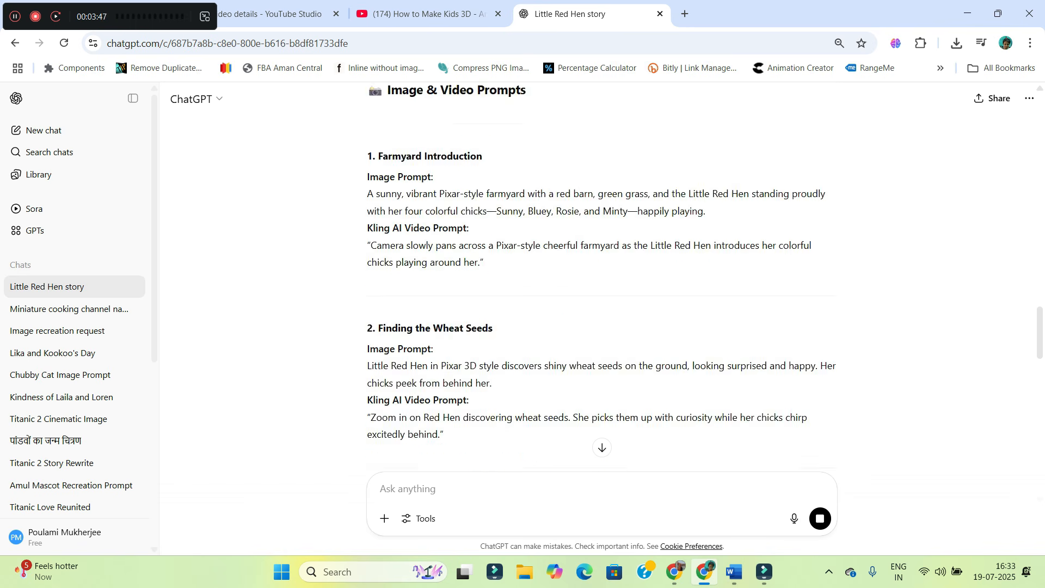
scroll(602, 272, "down", 7)
scroll(602, 272, "down", 14)
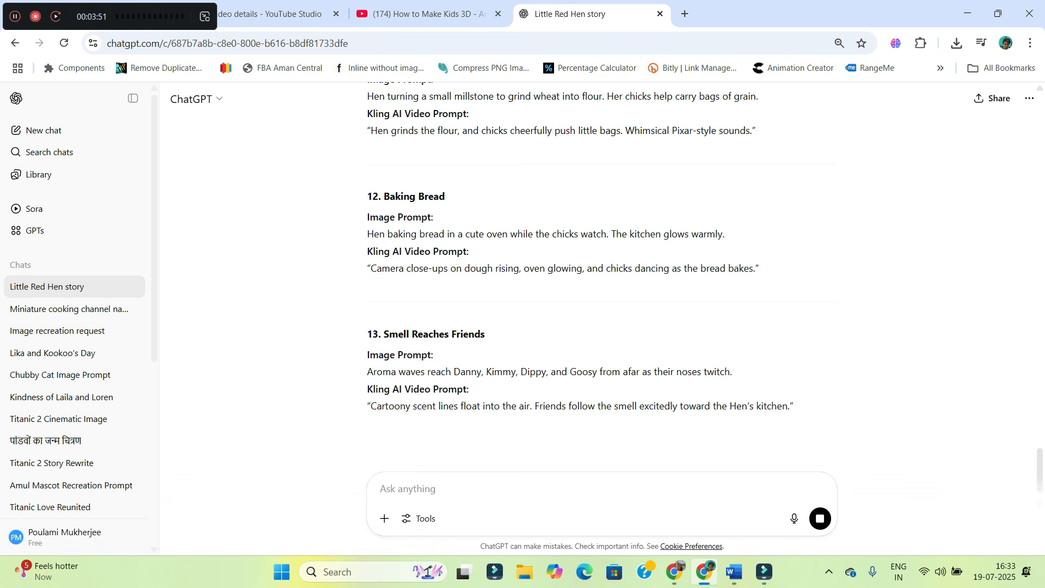
scroll(601, 273, "down", 4)
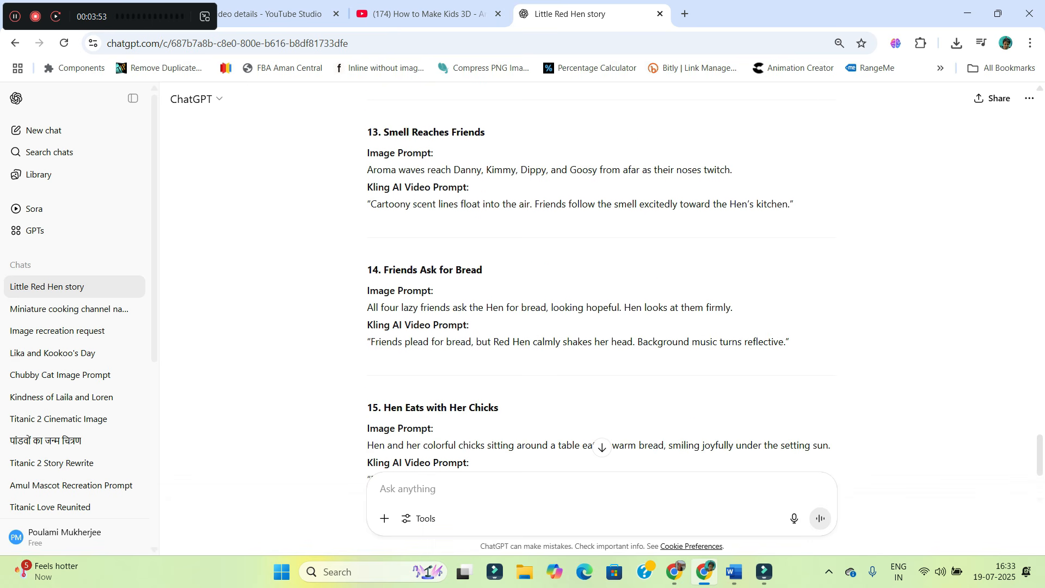
scroll(601, 272, "down", 3)
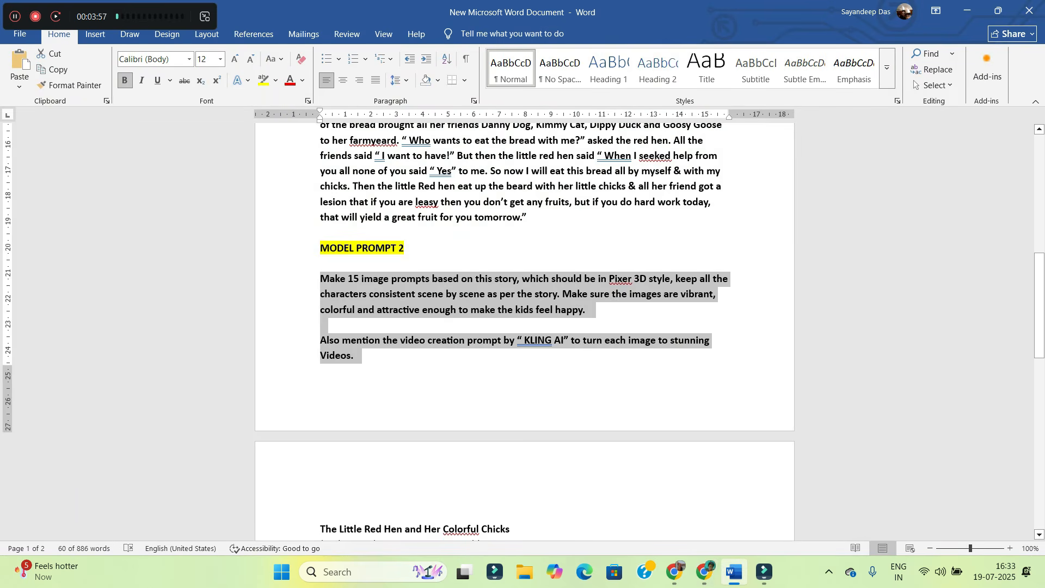
left_click(735, 571)
scroll(76, 499, "down", 15)
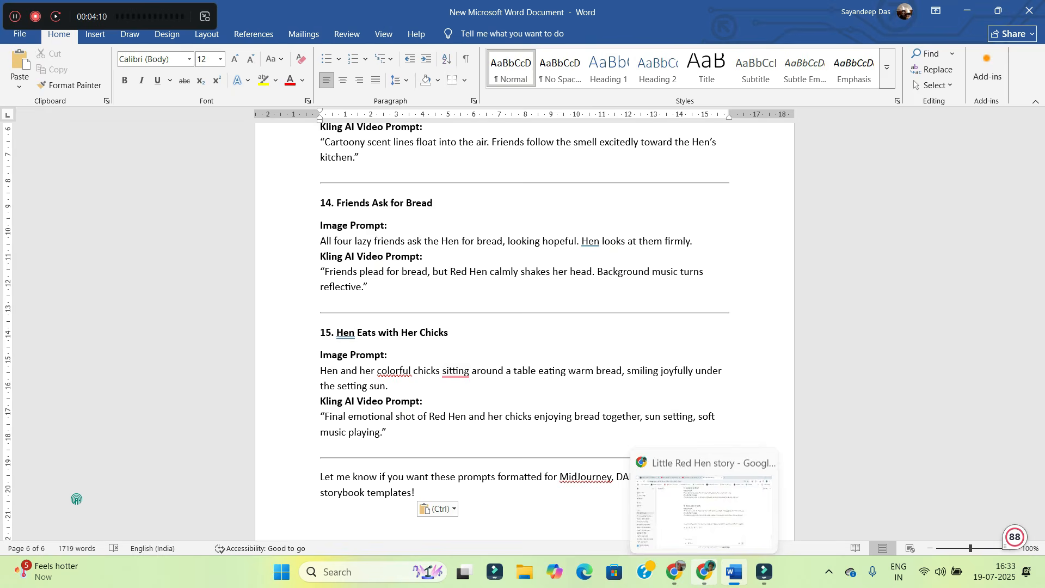
Open piclumen.com in a new browser tab, launch the free image generator, and go to its image creation page
left_click(704, 572)
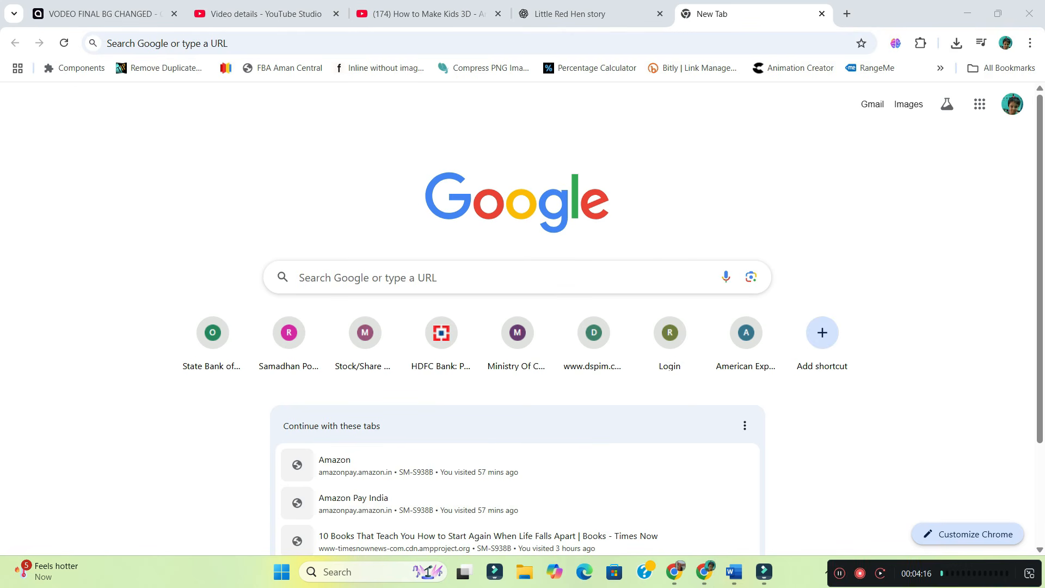
left_click(436, 277)
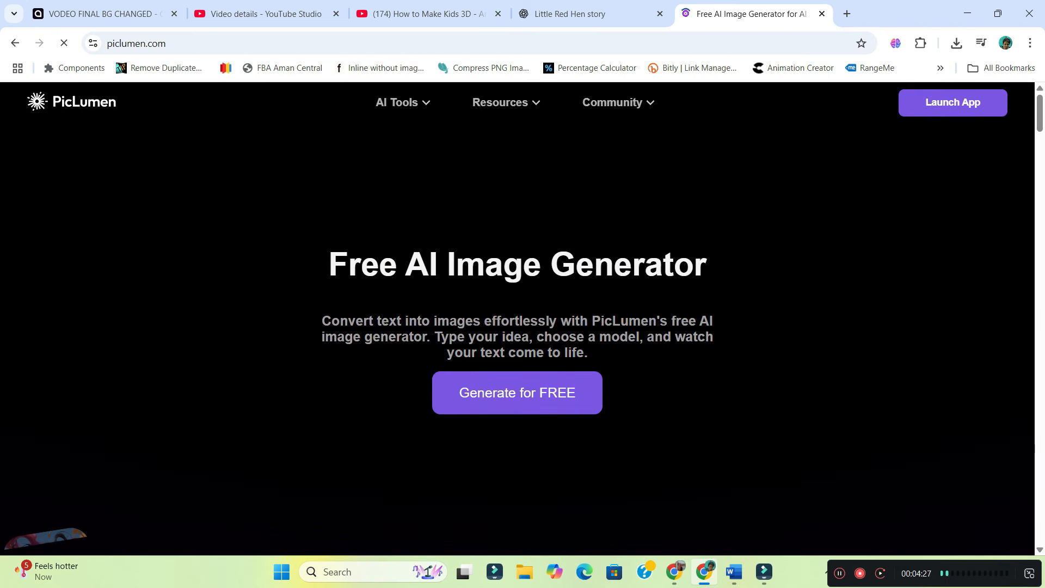
left_click(517, 392)
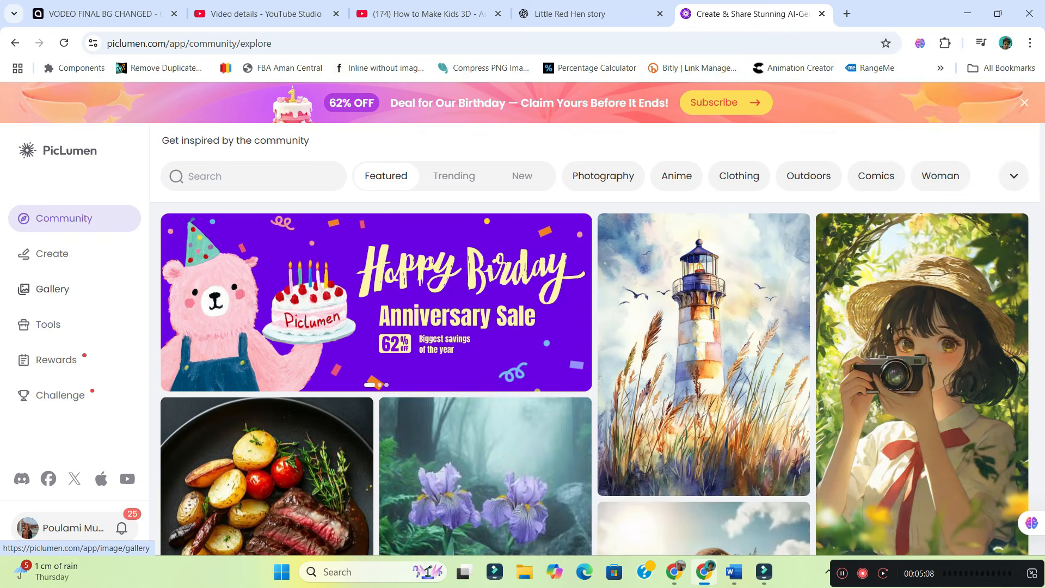
left_click(52, 253)
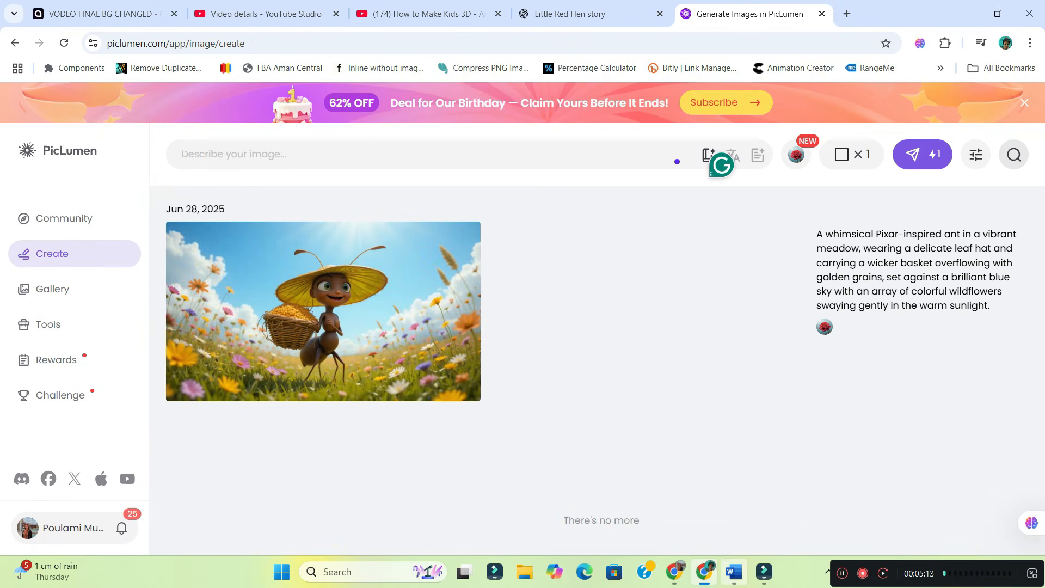
Copy the Farmyard Introduction image prompt from the Word document into PicLumen's image description and expand it with the prompt enhancer
left_click(734, 572)
scroll(76, 499, "up", 4)
scroll(76, 499, "up", 20)
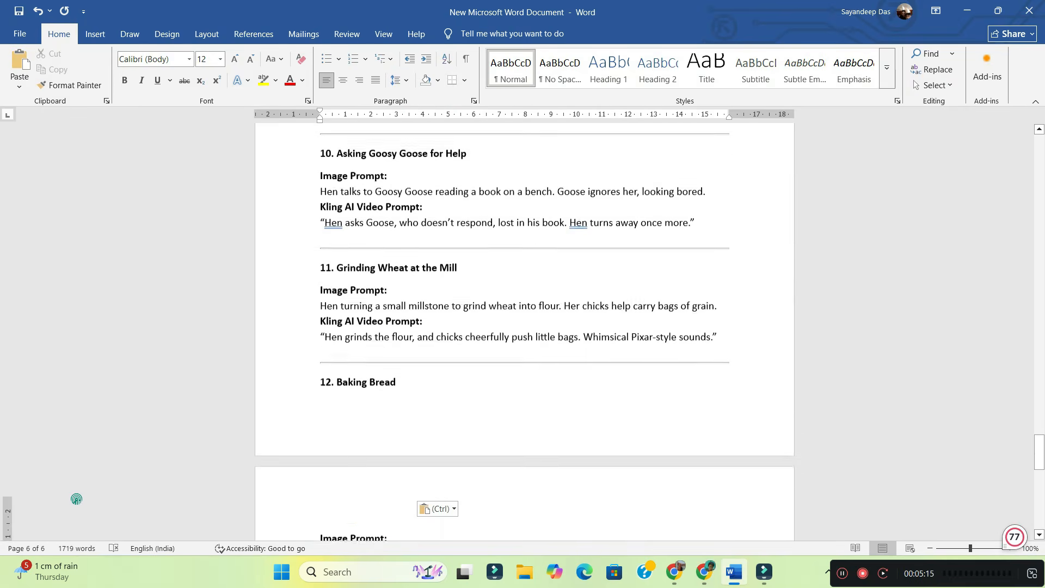
scroll(77, 499, "up", 5)
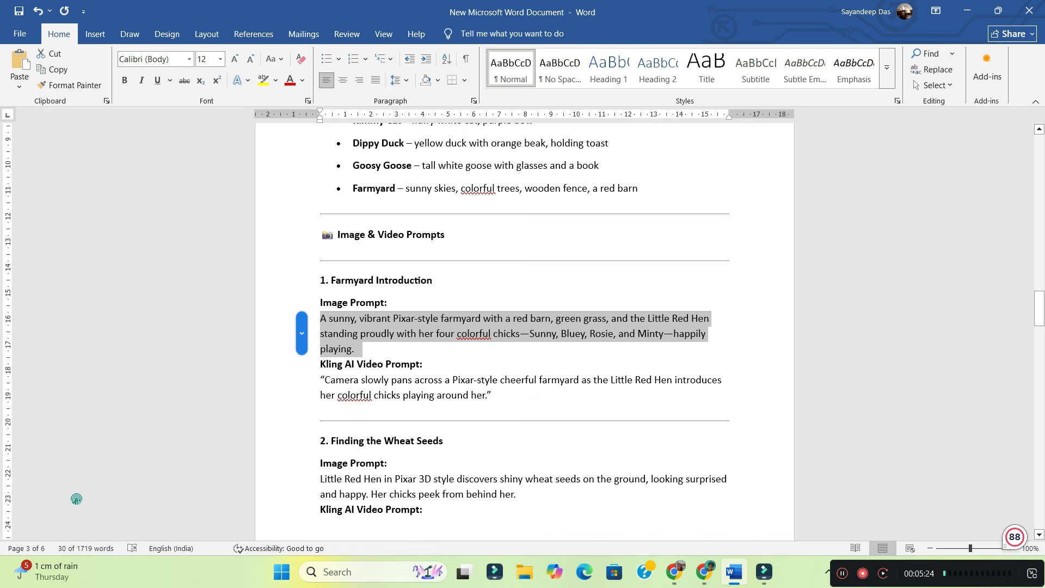
key("alt+Tab")
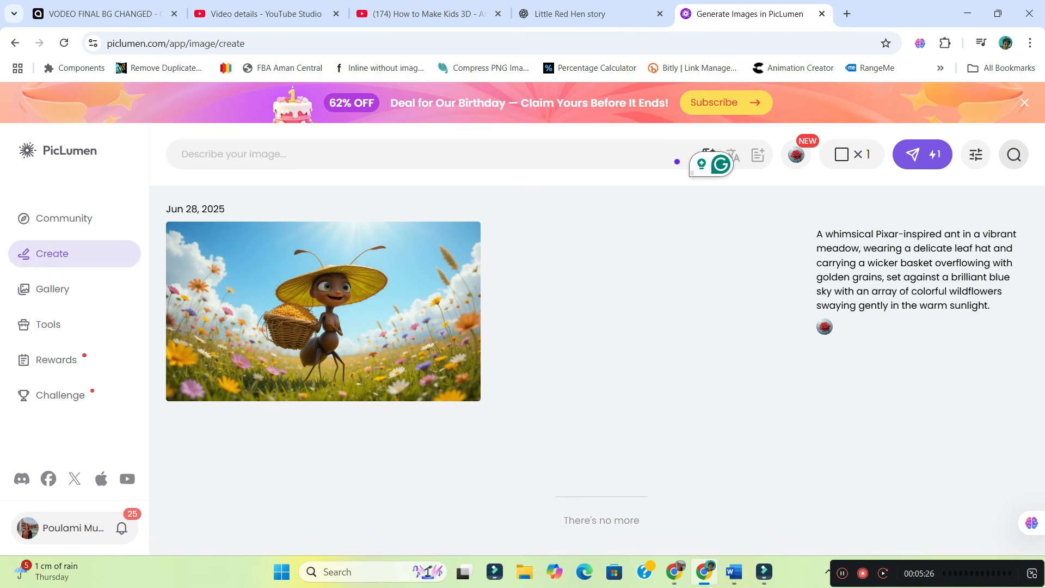
type("A sunny, vibrant Pixar-style farmyard with a red barn, green grass, and the Little Red Hen standing proudly with her four colorful chicks—Sunny, Bluey, Rosie, and Minty—happily playing.")
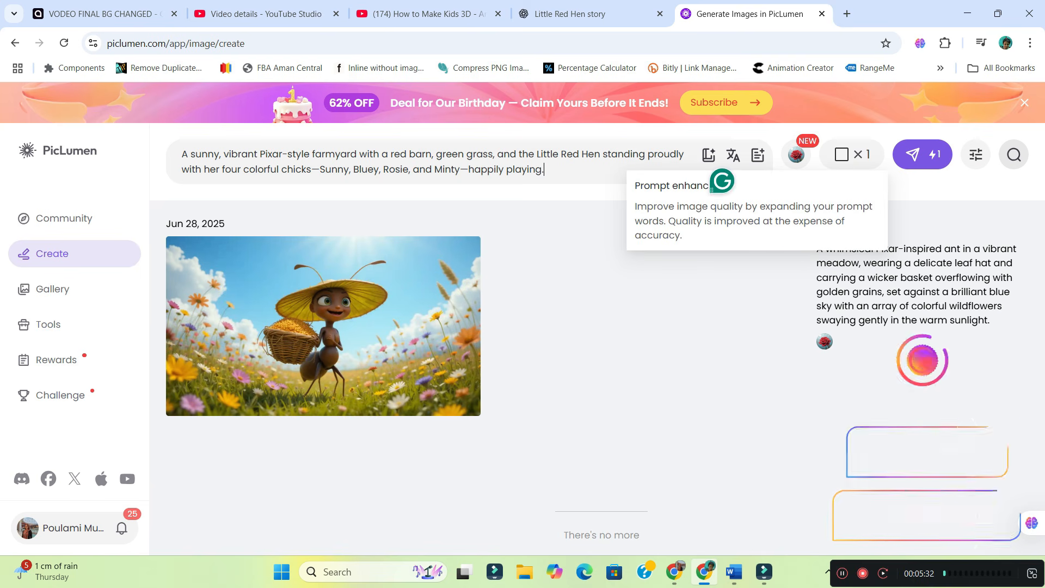
left_click(758, 155)
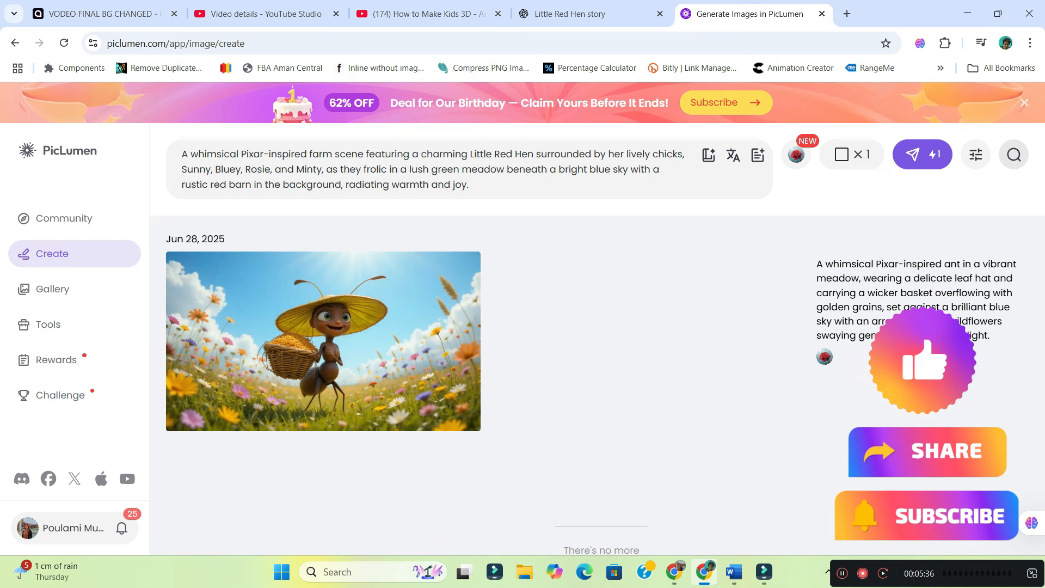
Choose the PicLumen Art V1 model and add "3D" after "Pixar" in the enhanced prompt
left_click(796, 155)
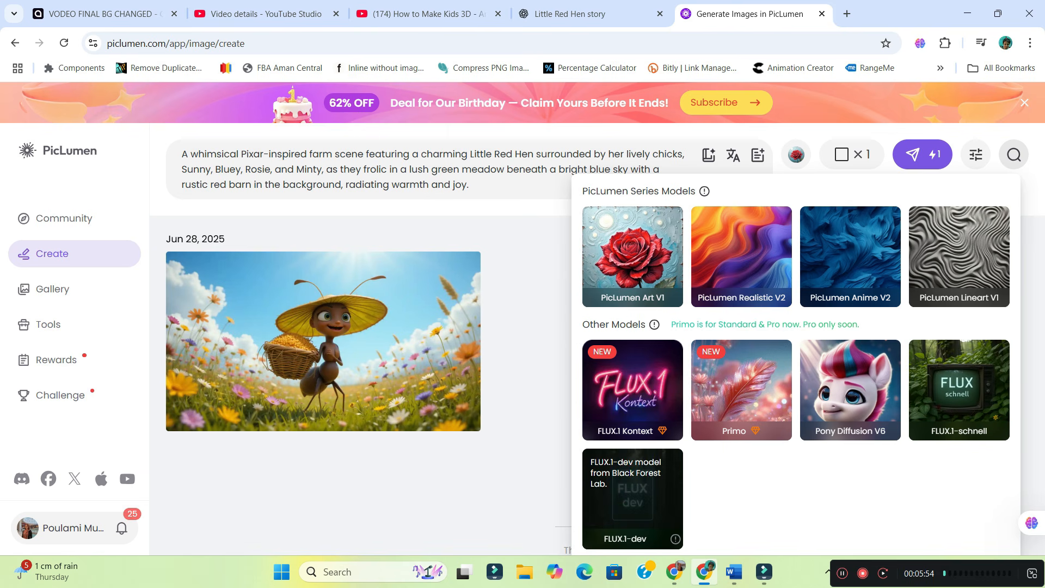
left_click(633, 256)
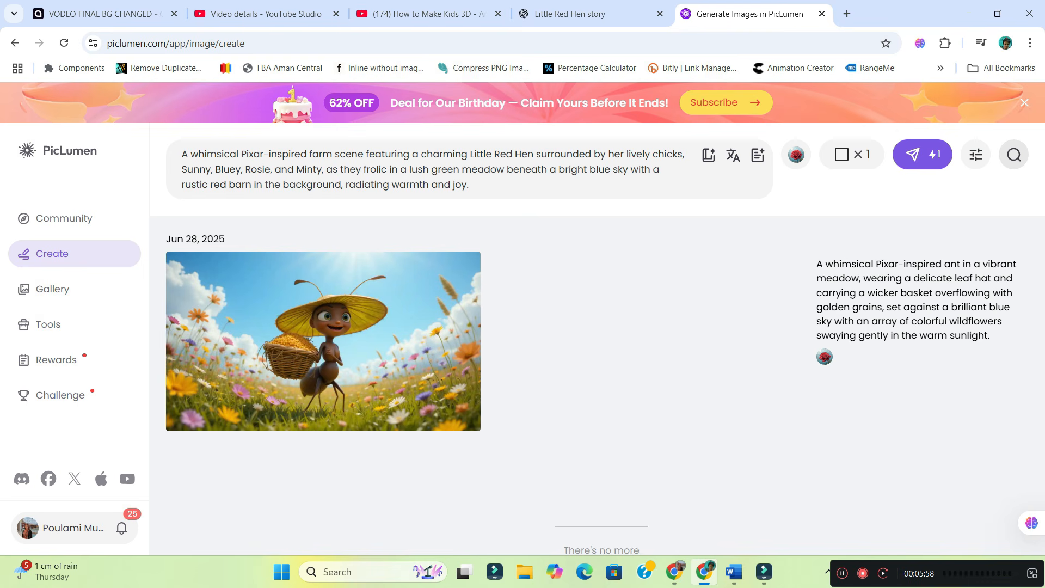
type("3D")
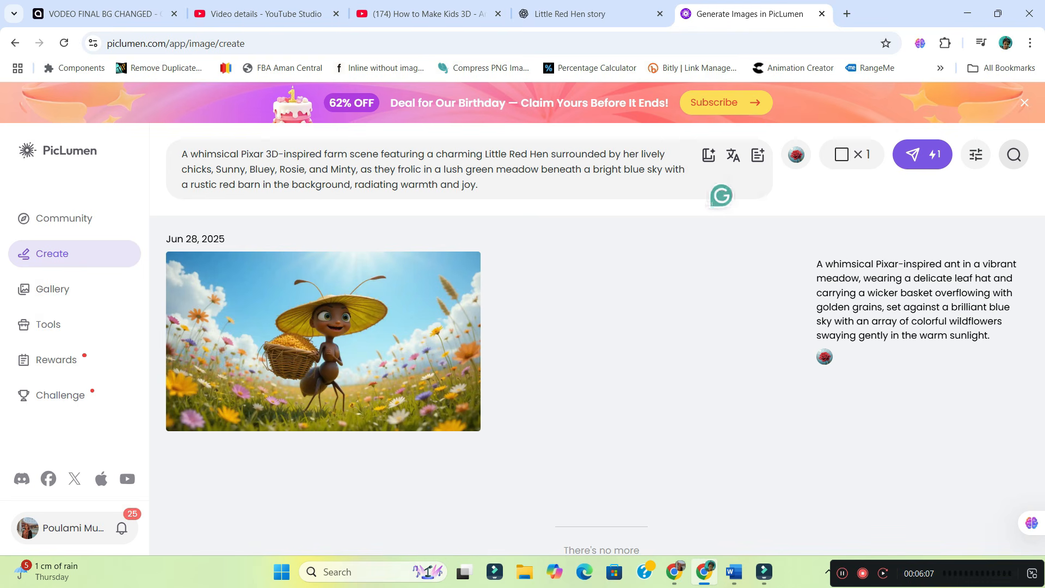
Generate the Little Red Hen farm scene at a 16:9 aspect ratio and download the resulting image
left_click(852, 155)
left_click(892, 380)
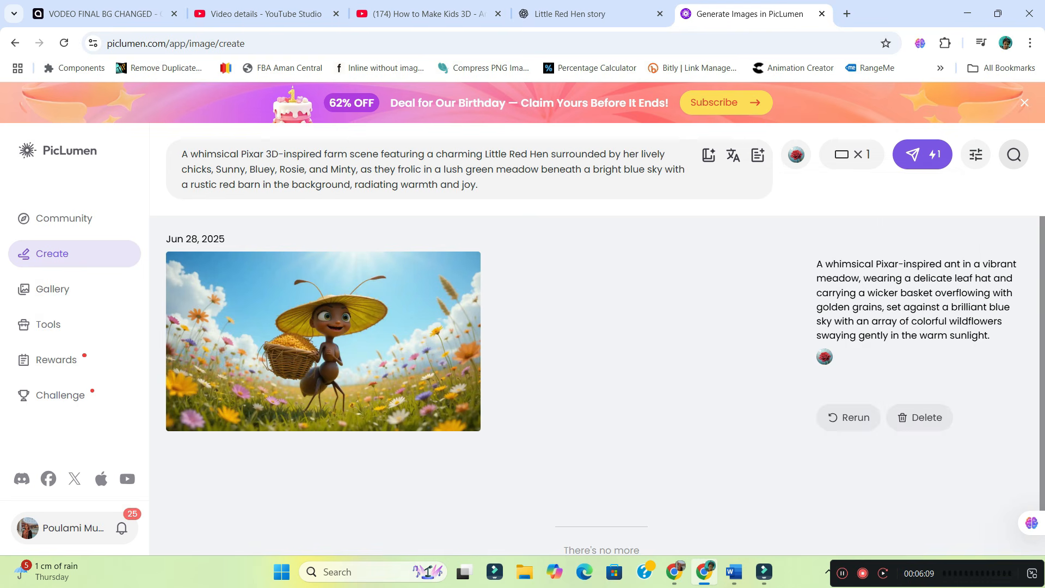
left_click(852, 154)
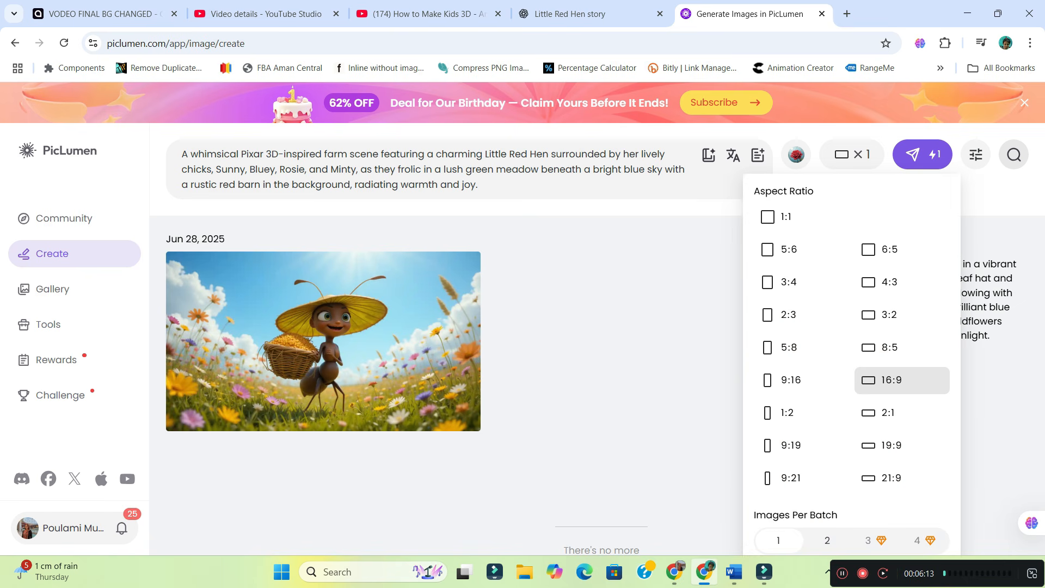
left_click(891, 379)
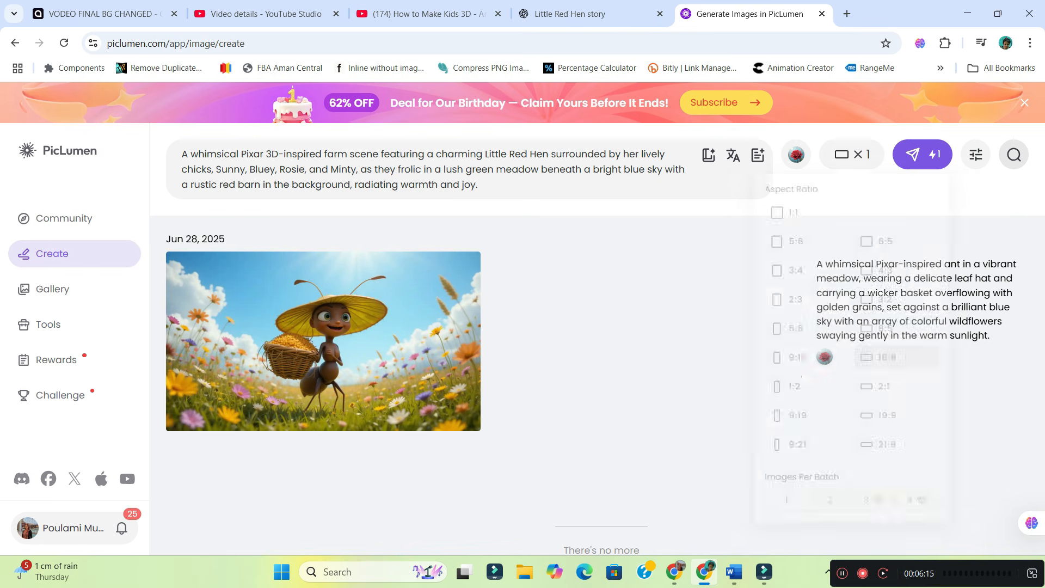
left_click(923, 155)
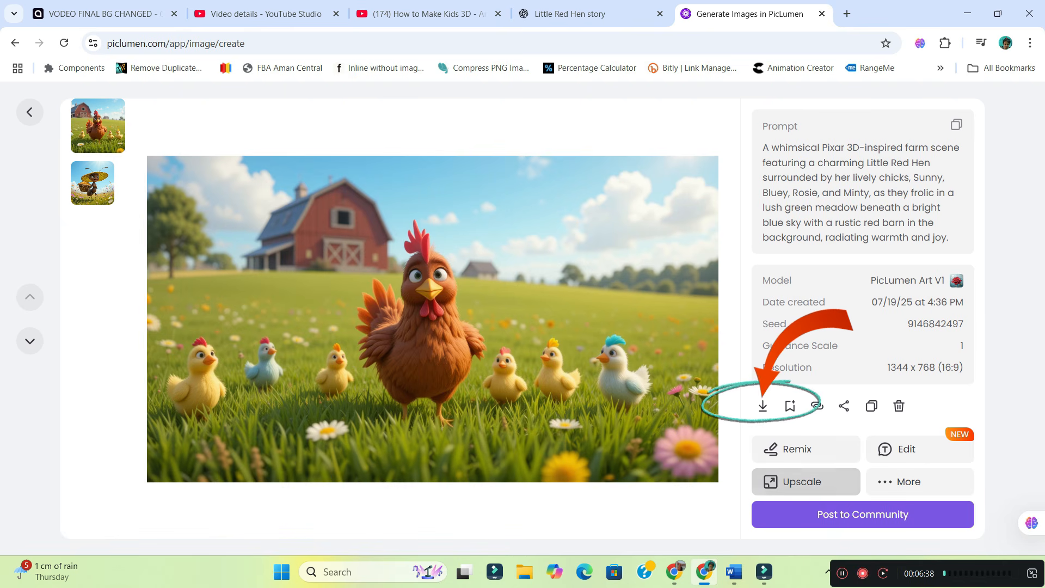
left_click(763, 405)
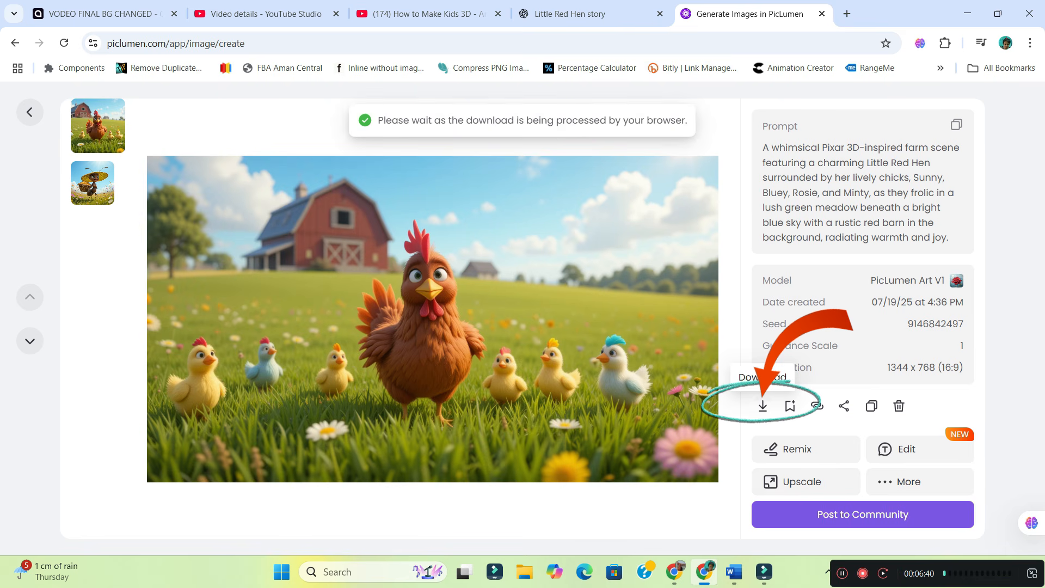
Search Google for "Leonardo ai" in a new browser tab
key("ctrl+t")
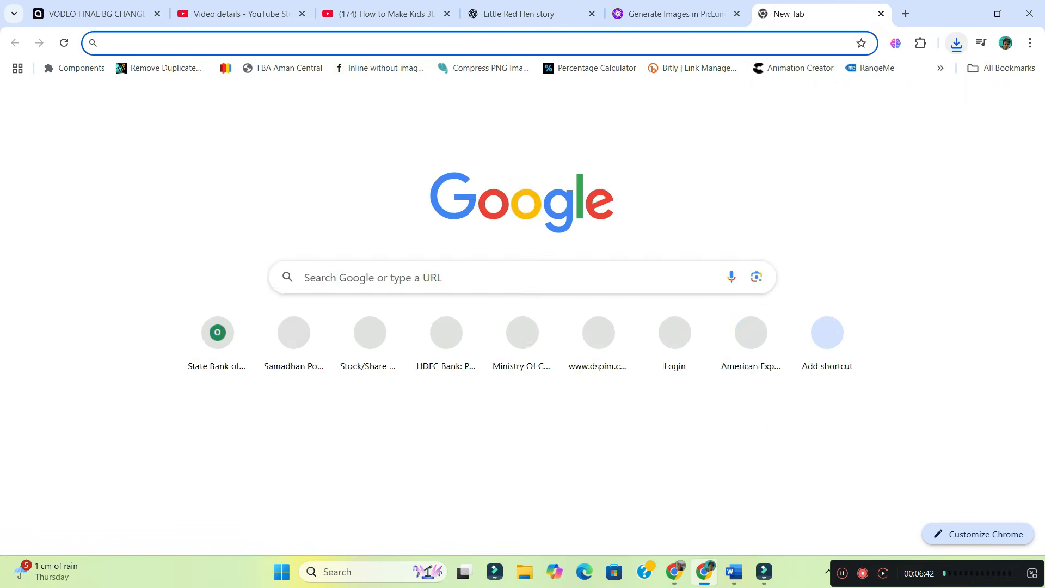
left_click(479, 43)
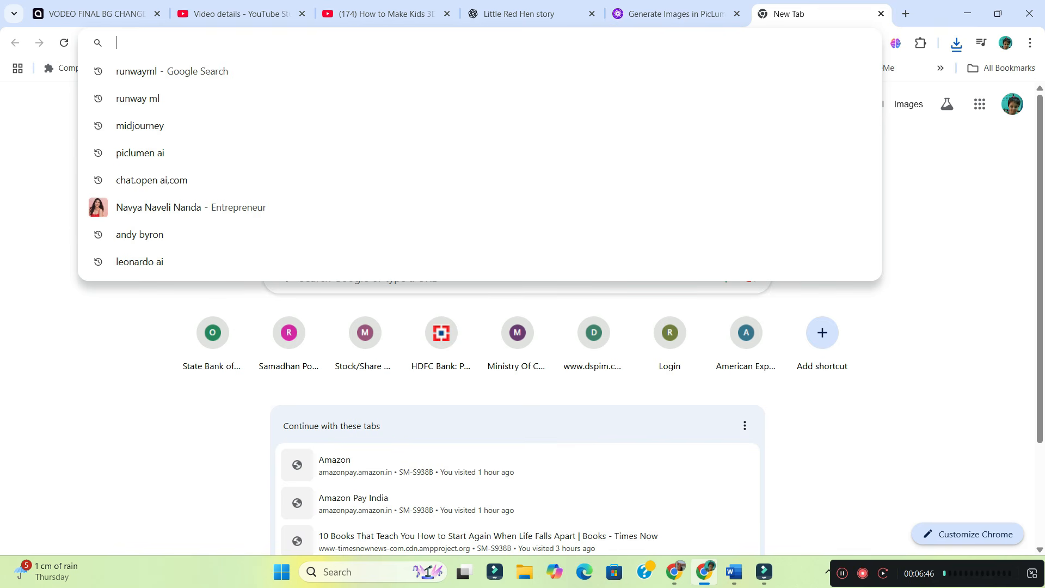
type("Le")
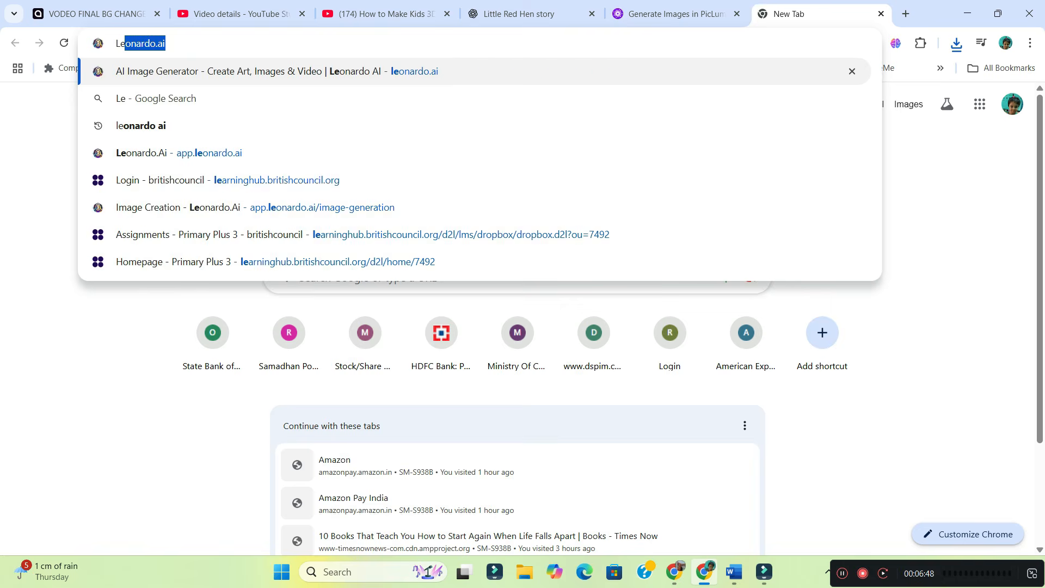
type("onardo ai")
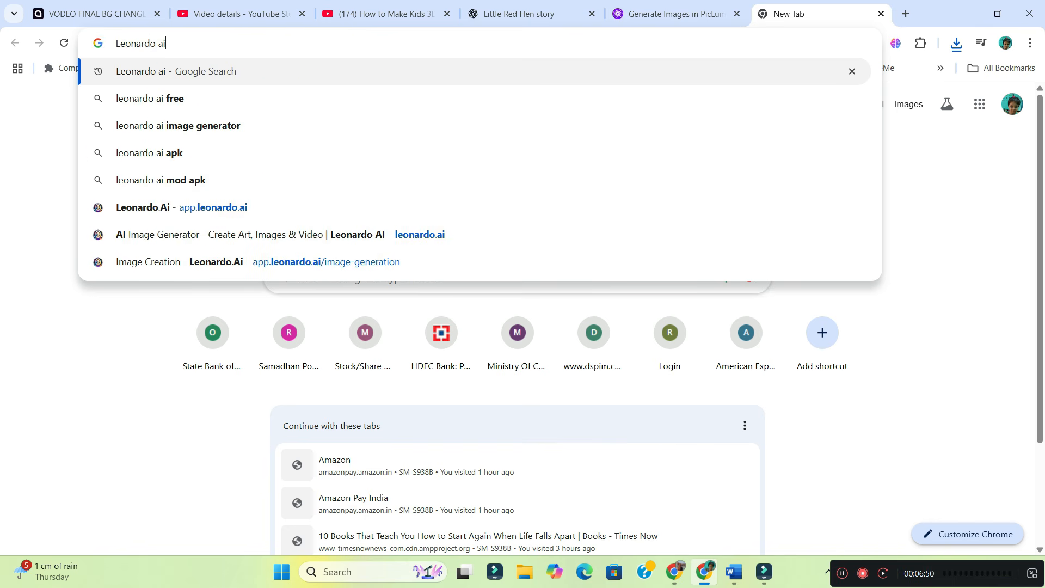
key("Return")
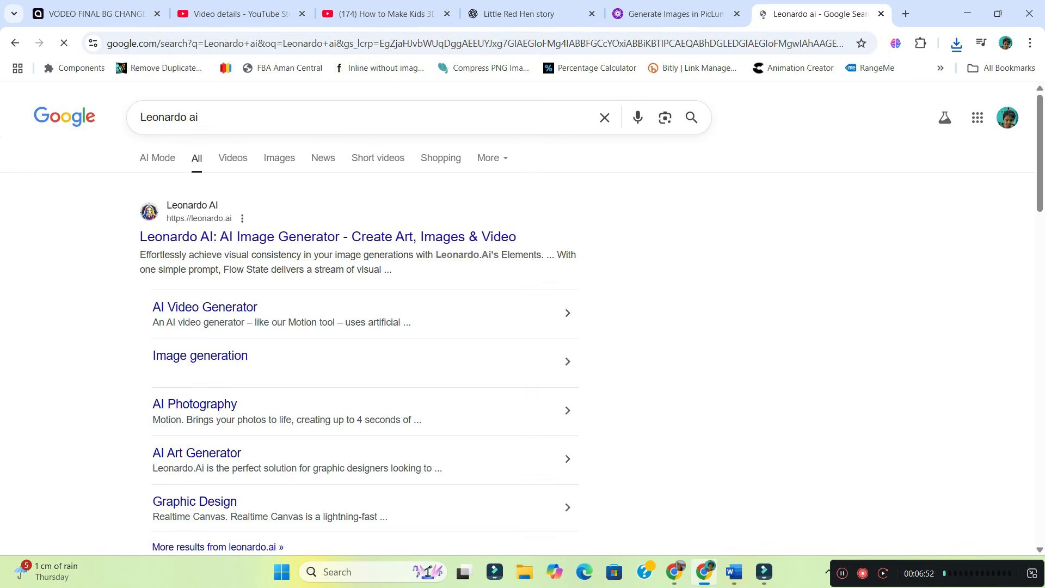
Open the Leonardo AI website and launch its app, closing the leftover site tab and the What's New notice
left_click(326, 236)
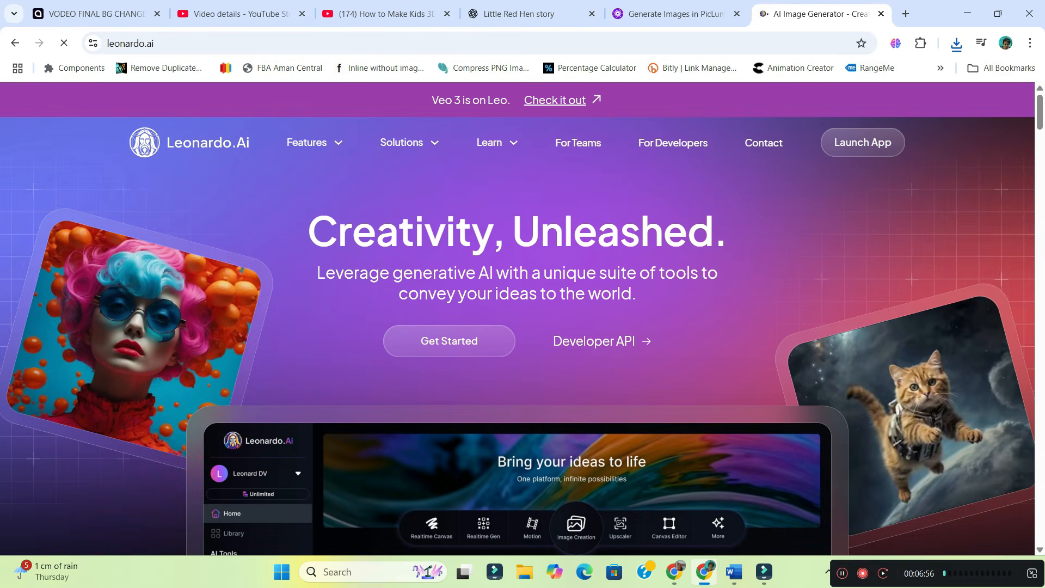
left_click(863, 142)
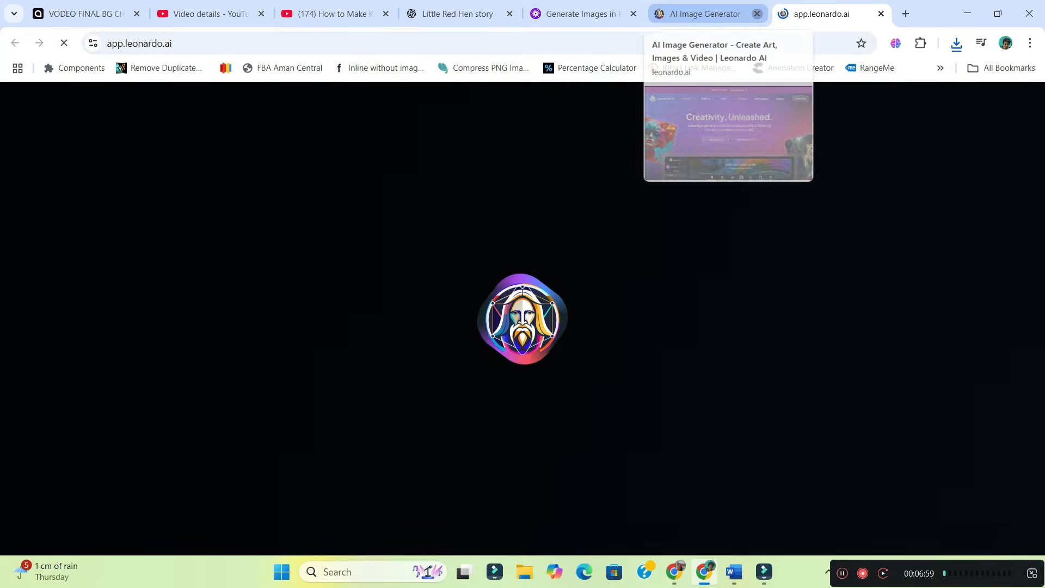
left_click(758, 14)
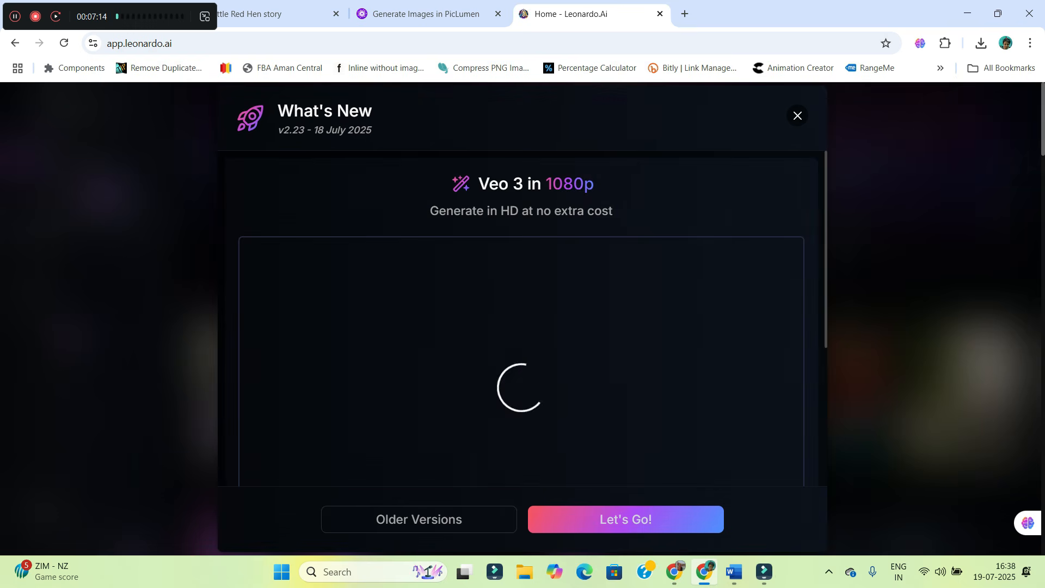
left_click(797, 115)
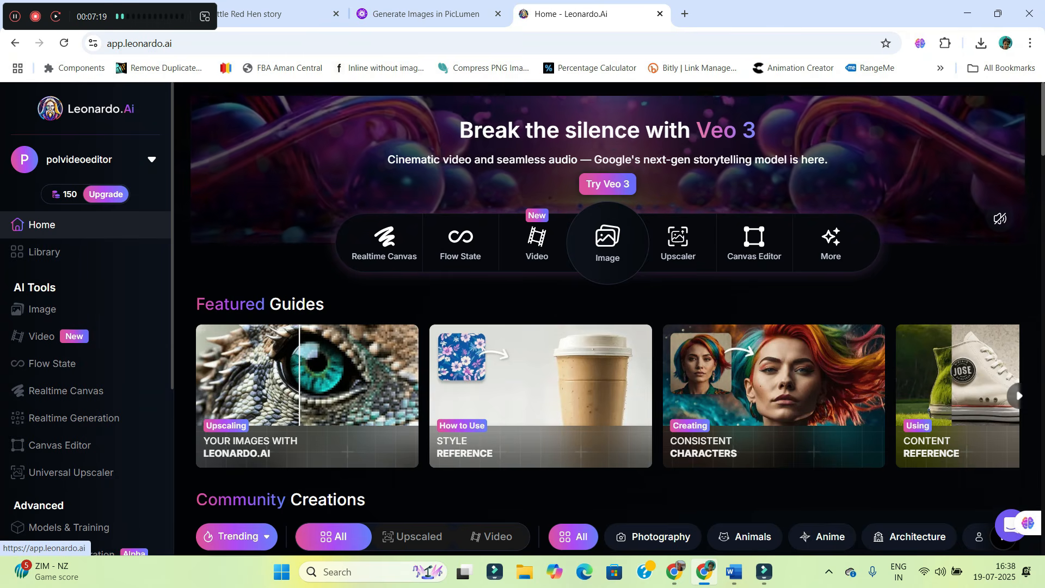
mouse_move(71, 195)
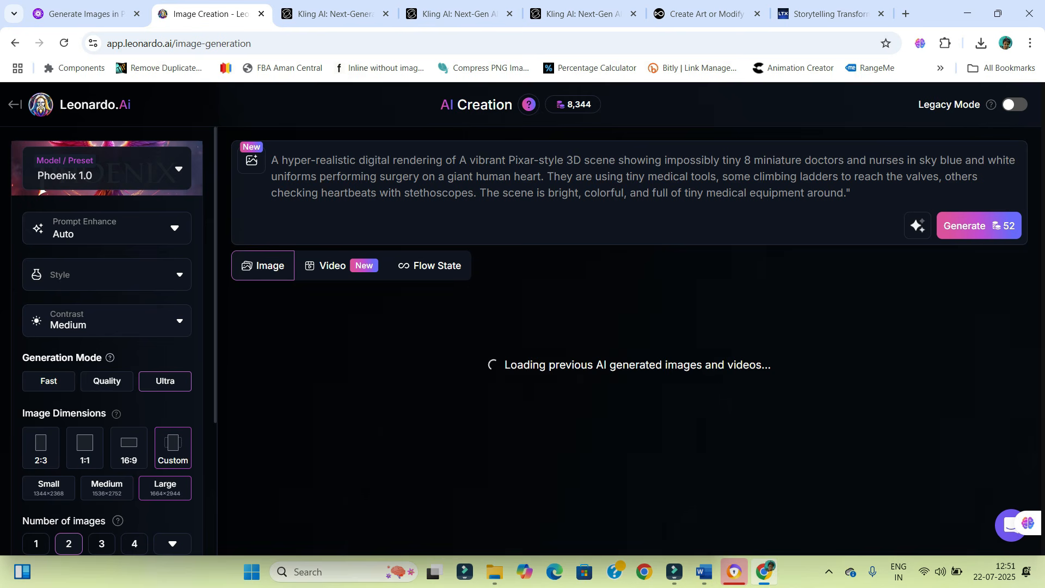
Replace the prompt on Leonardo's image creation page with the Farmyard Introduction prompt, changing its style wording to "Pixar 3D-style"
key("ctrl+a")
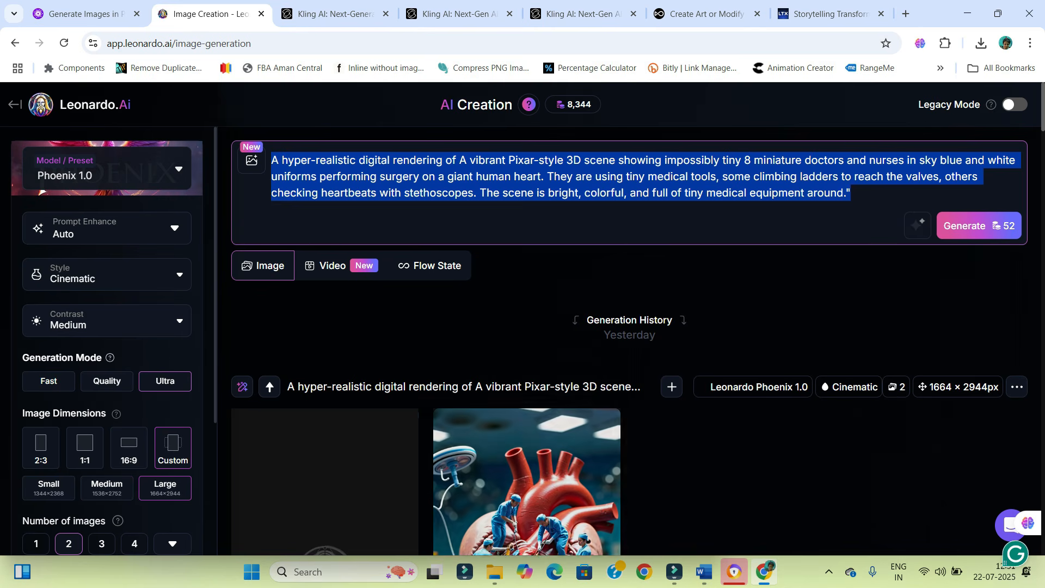
type("A sunny, vibrant Pixar-style farmyard with a red barn, green grass, and the Little Red Hen standing proudly with her four colorful chicks—Sunny, Bluey, Rosie, and Minty—happily playing.")
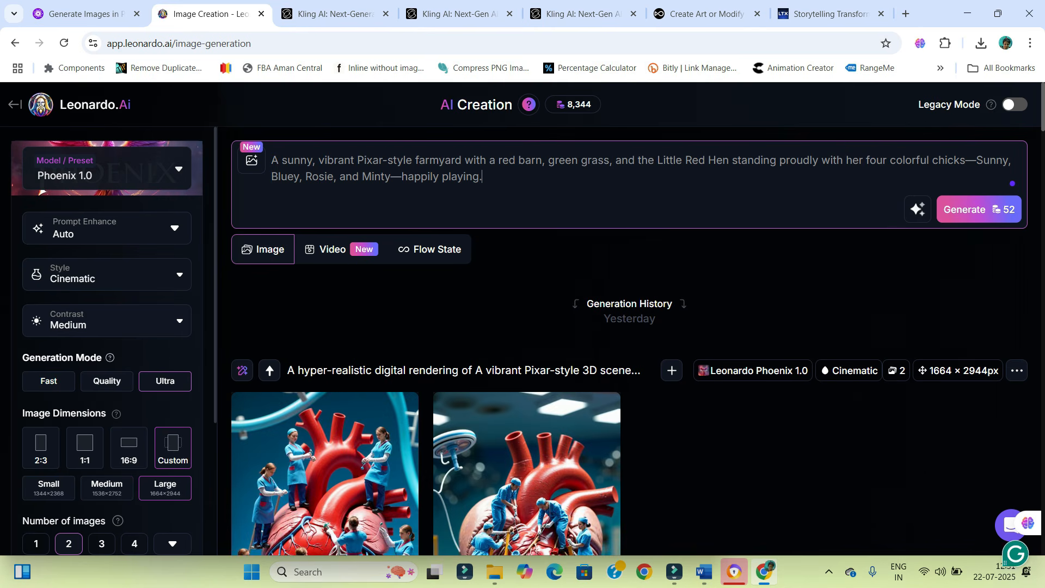
left_click(383, 160)
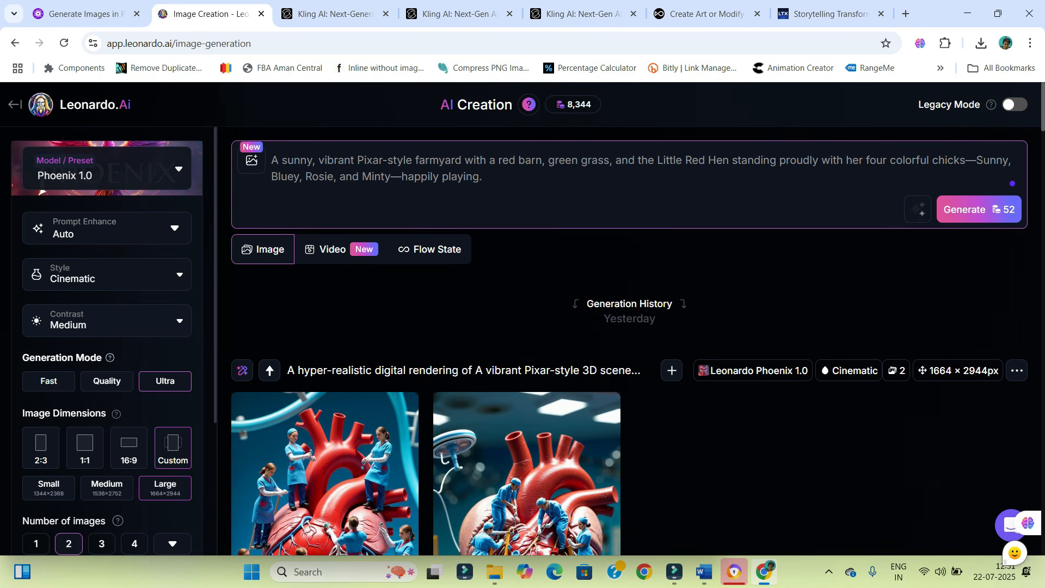
type("3D")
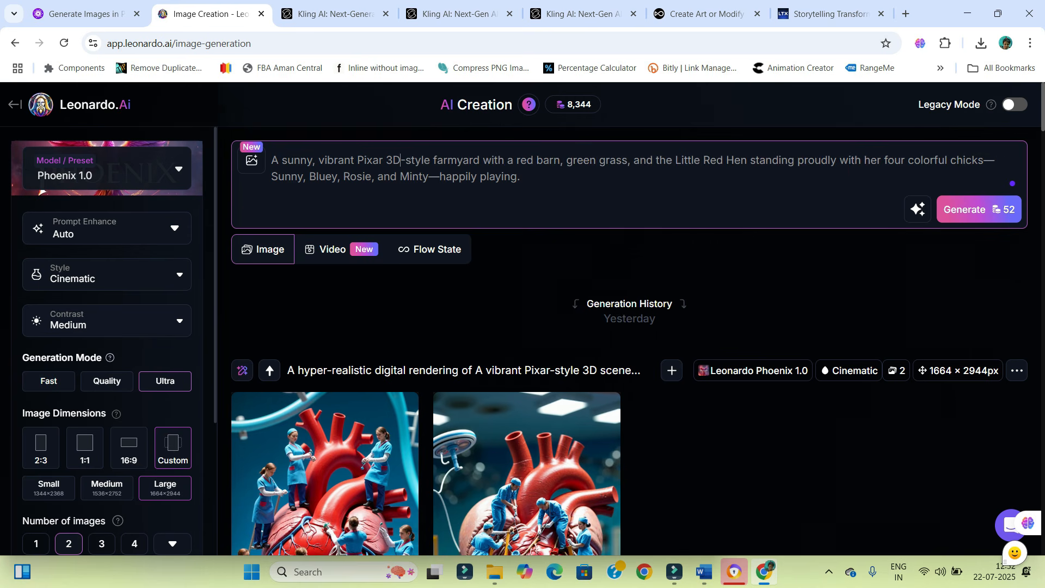
key("BackSpace")
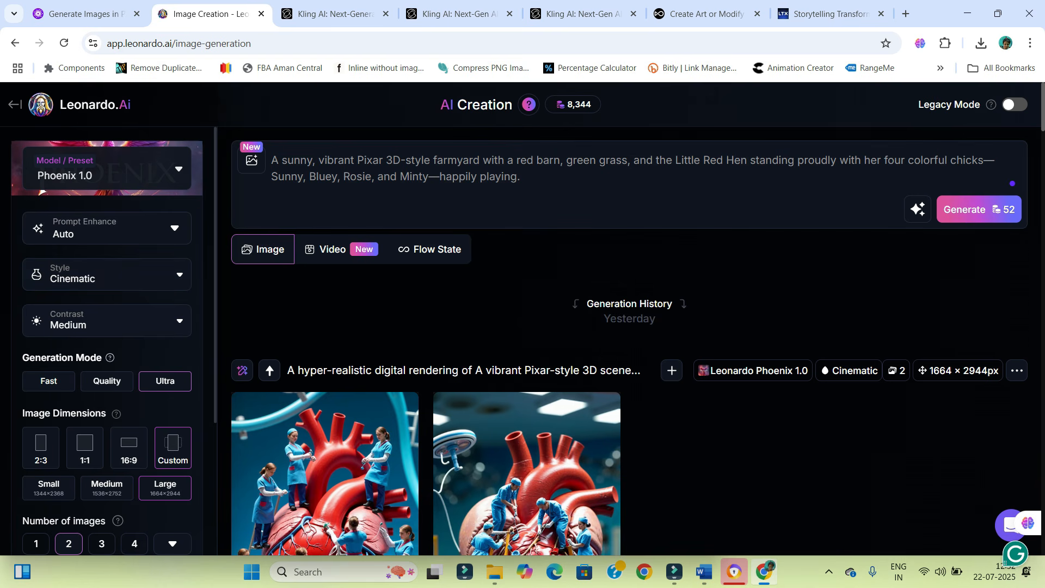
Select the Phoenix 1.0 model for the farmyard image and close the list of models and presets
left_click(114, 169)
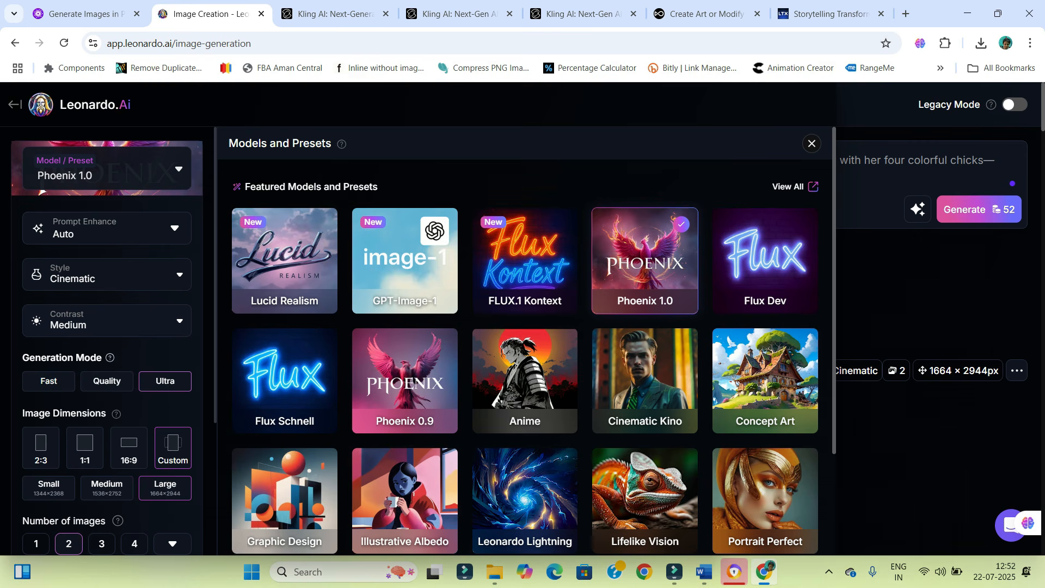
left_click(646, 261)
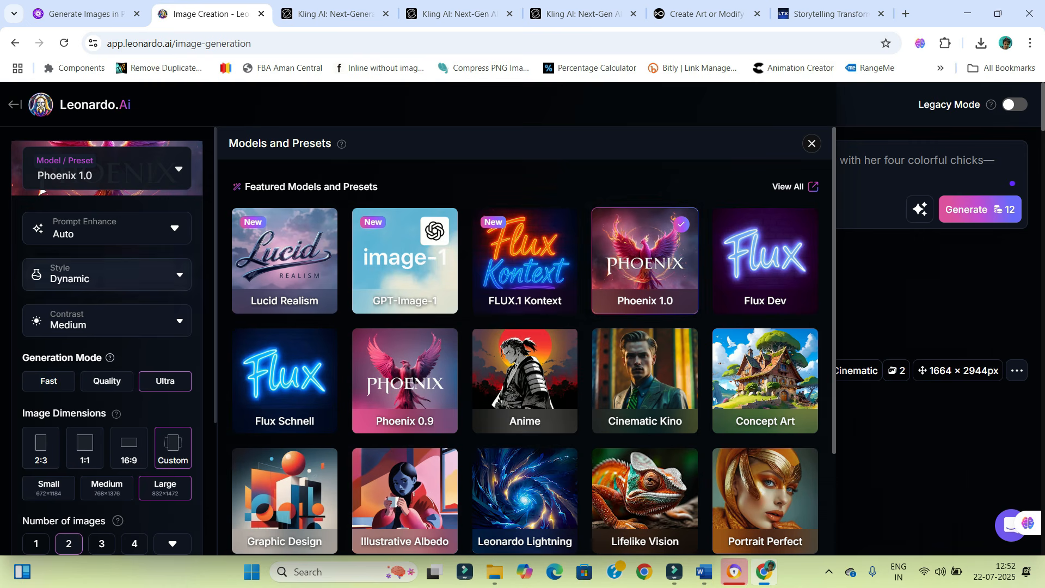
left_click(812, 144)
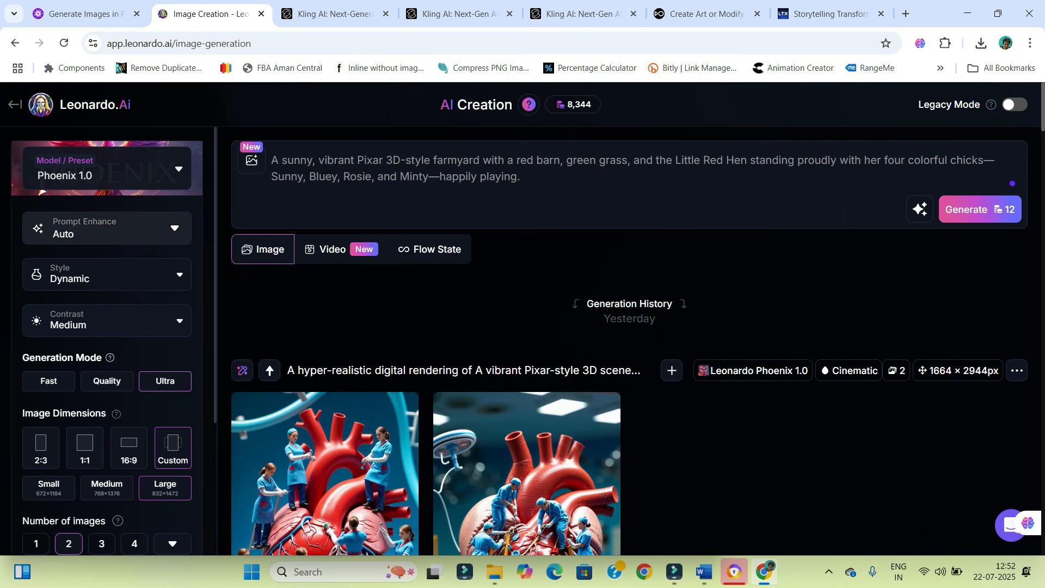
Set the image style to 3D Render and the image dimensions to 16:9
left_click(107, 275)
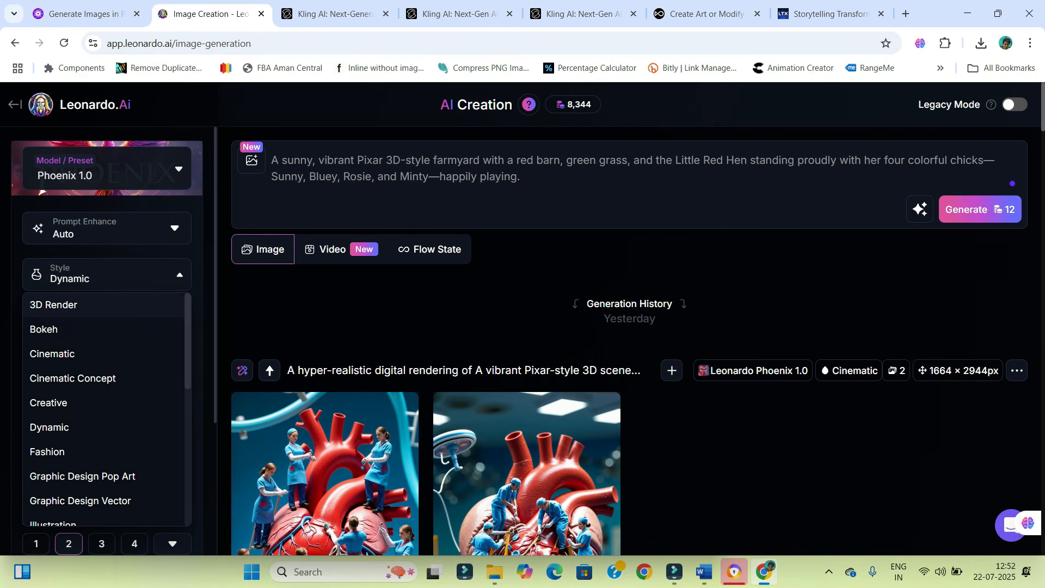
left_click(54, 305)
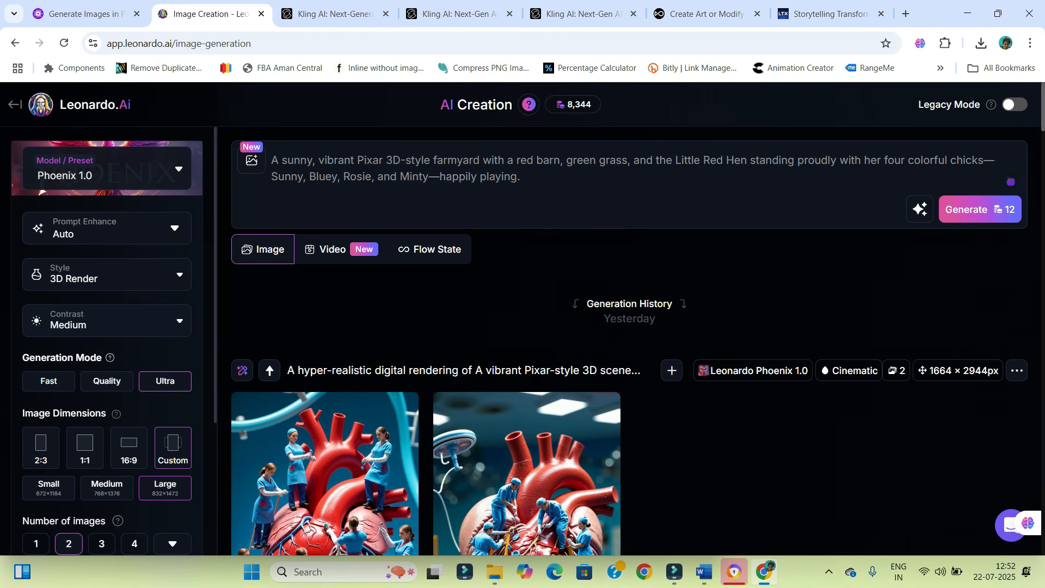
left_click(129, 448)
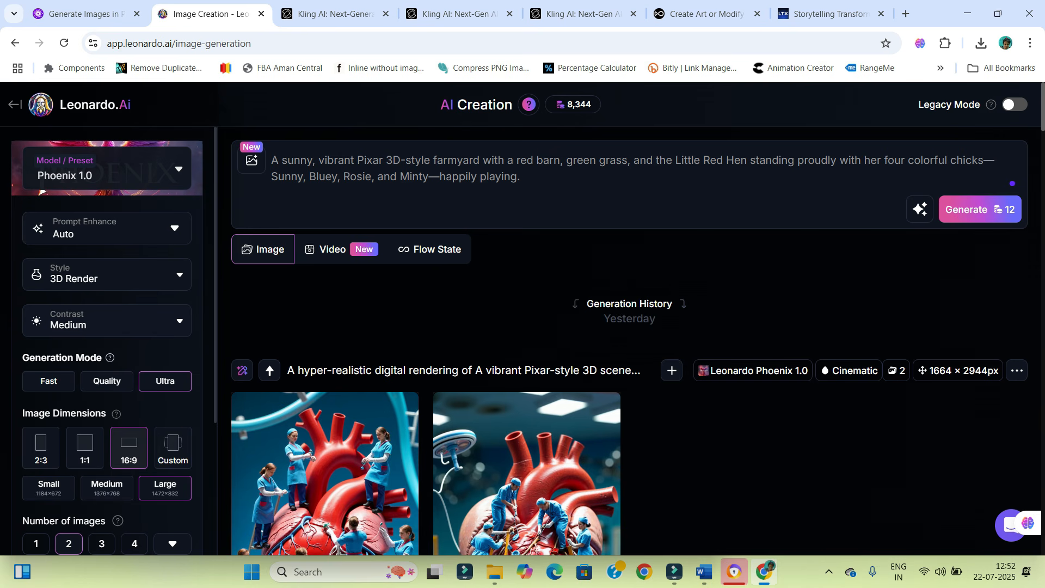
scroll(107, 337, "down", 4)
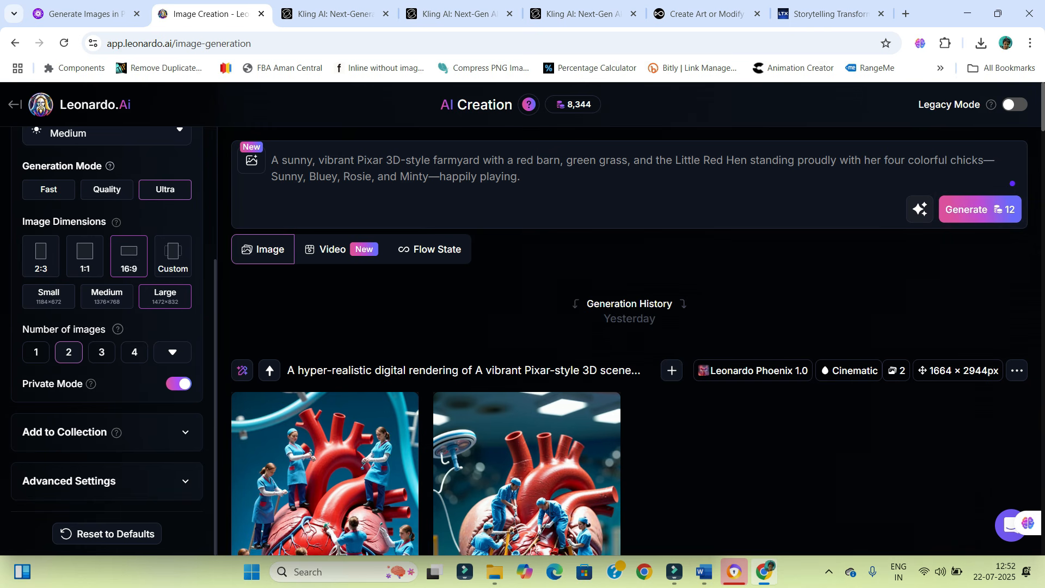
Generate the farmyard scene images from the current prompt without using any AI prompt option
left_click(920, 209)
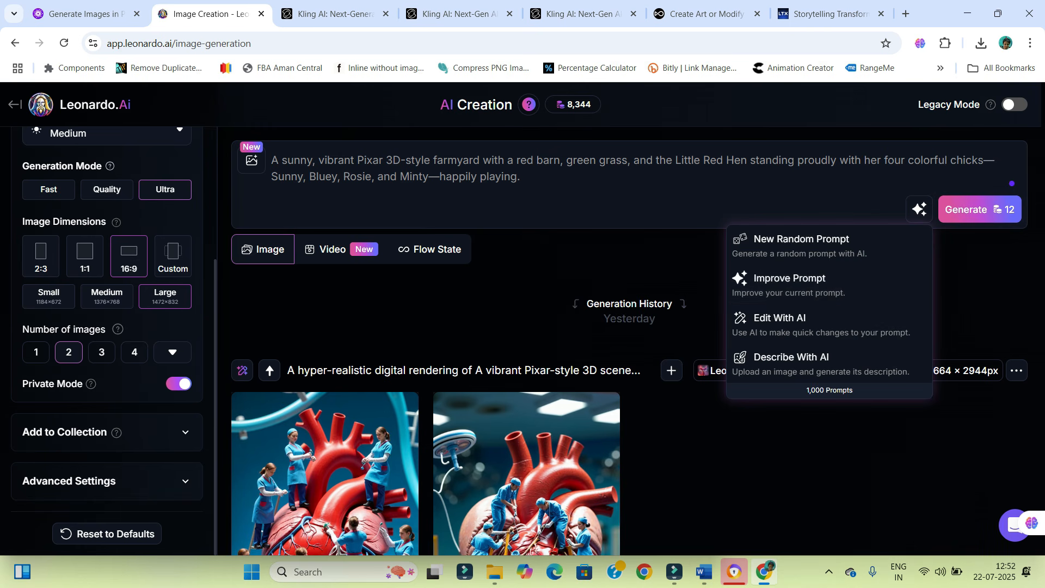
left_click(920, 209)
left_click(980, 210)
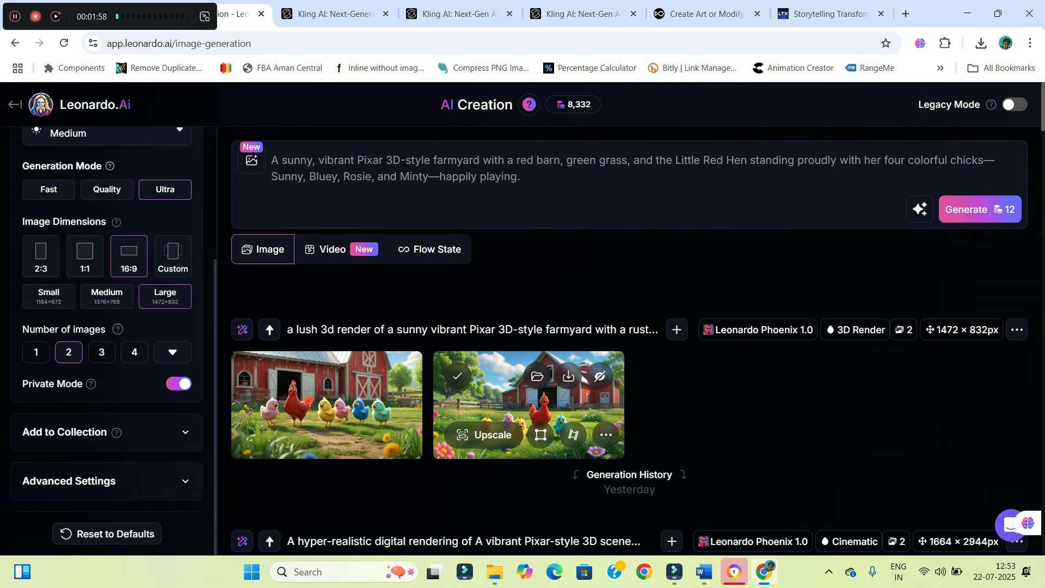
View both generated farmyard images and download the one with the hen and chicks lined up close to the barn
left_click(529, 405)
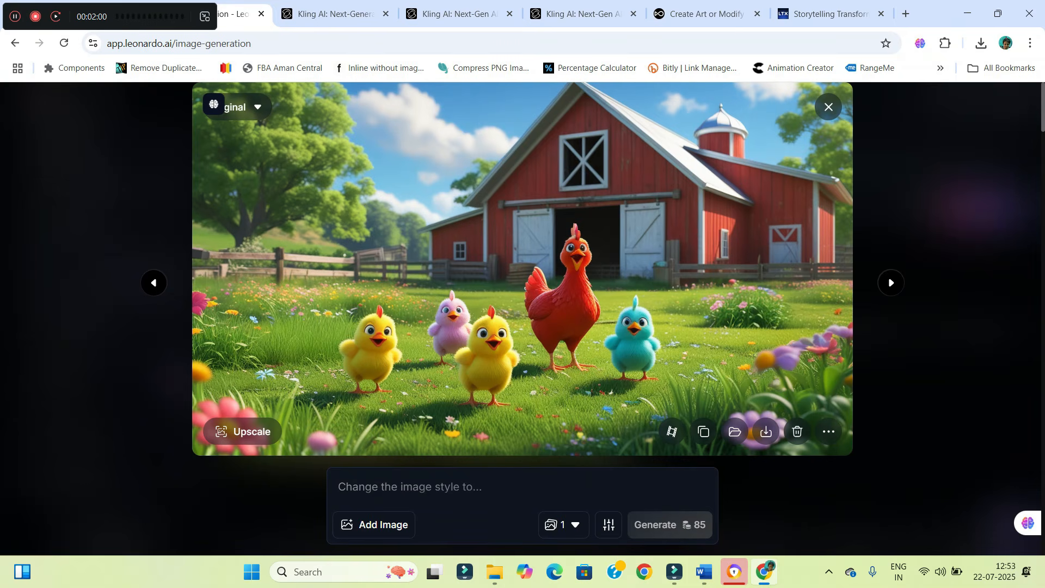
left_click(829, 107)
left_click(326, 405)
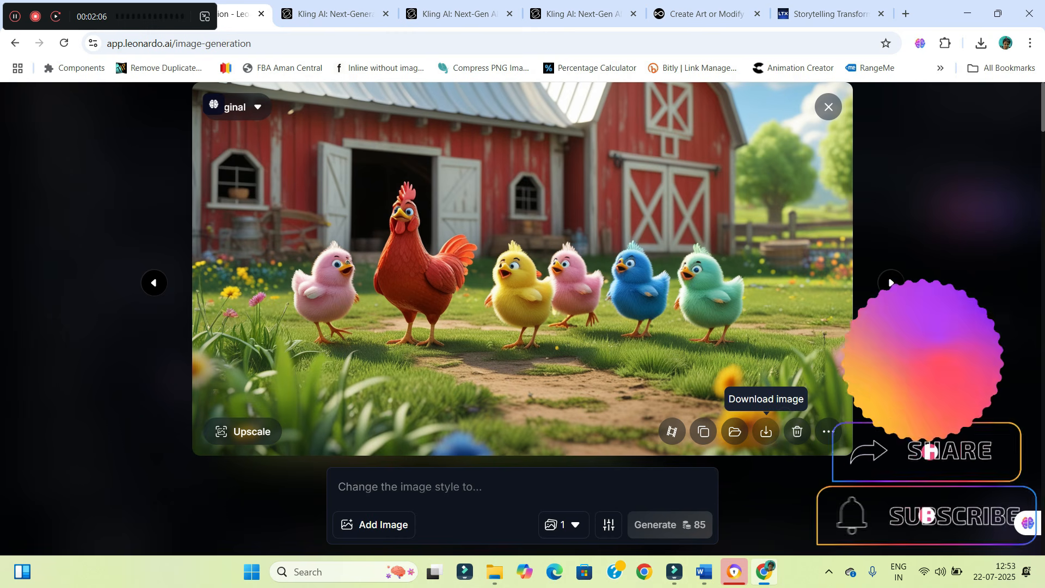
left_click(766, 432)
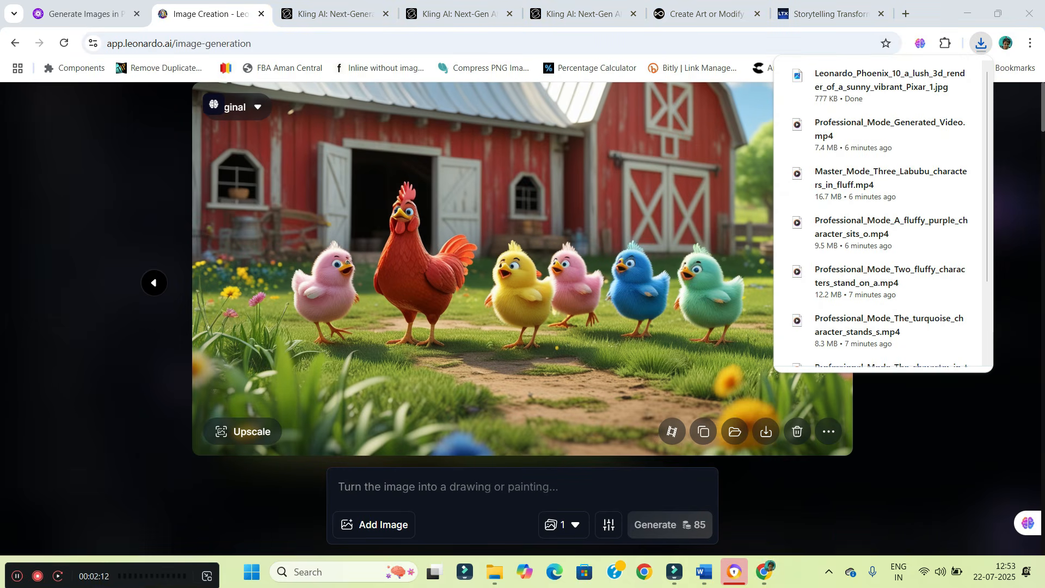
Switch to PicLumen, compare its hen and chicks farm image with the Leonardo version, and download the PicLumen image
left_click(86, 14)
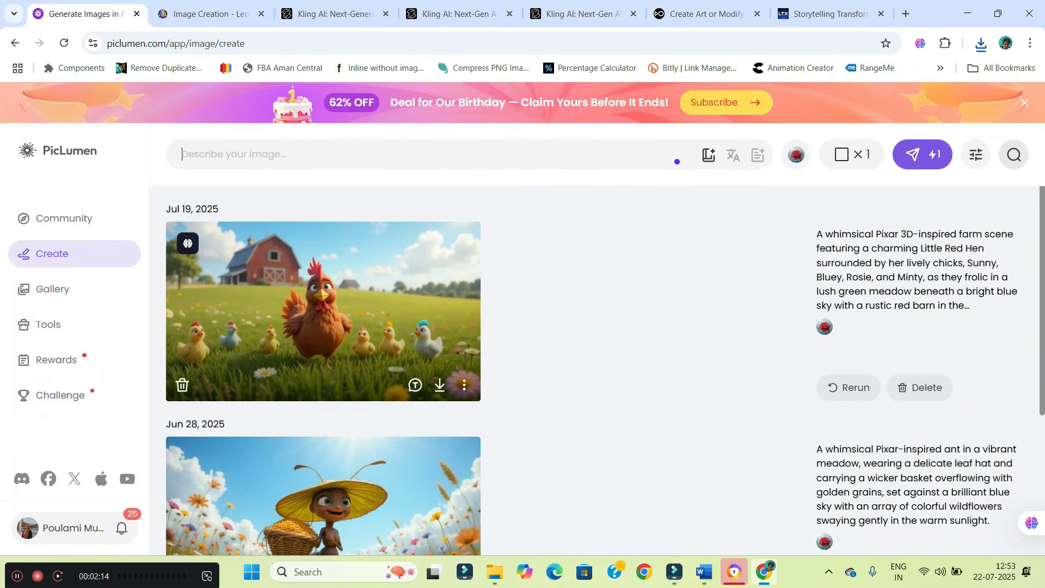
left_click(324, 312)
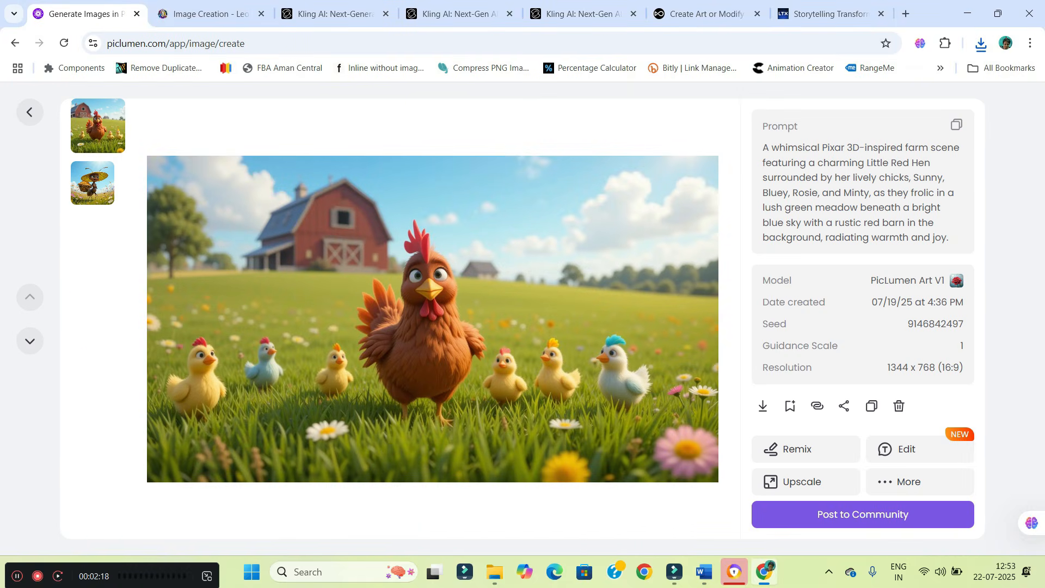
left_click(206, 13)
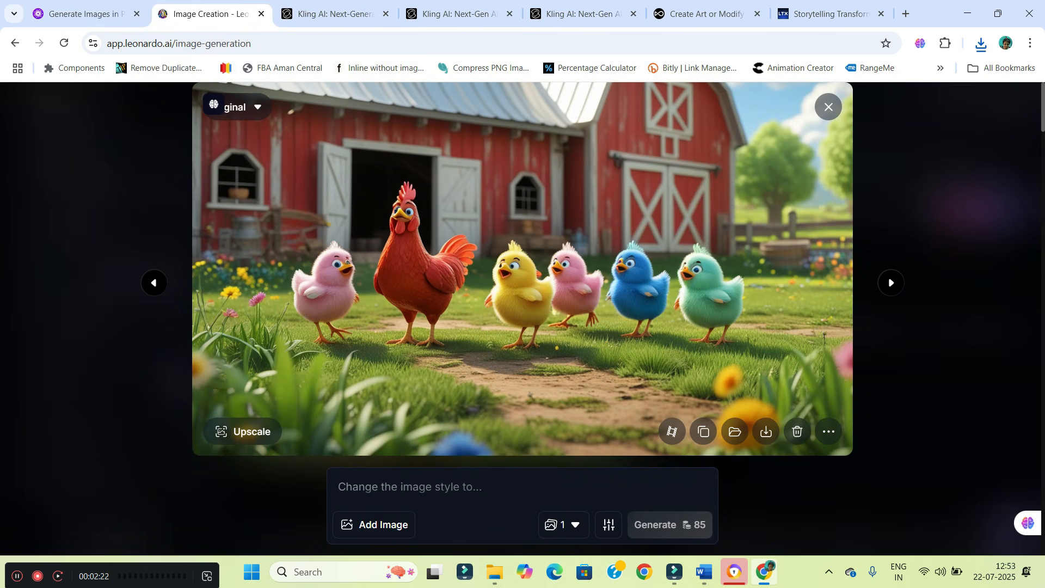
left_click(86, 13)
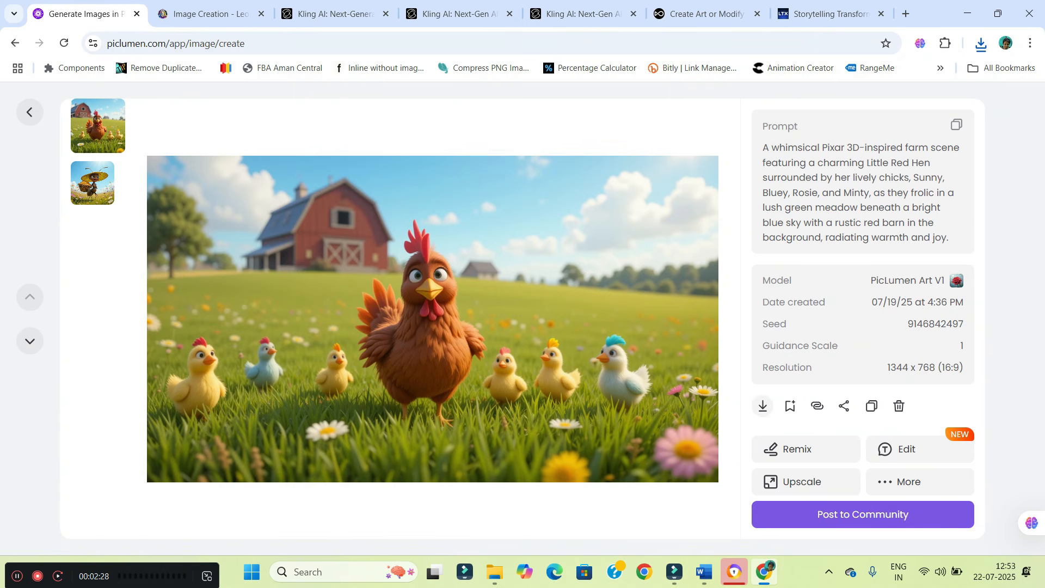
left_click(763, 406)
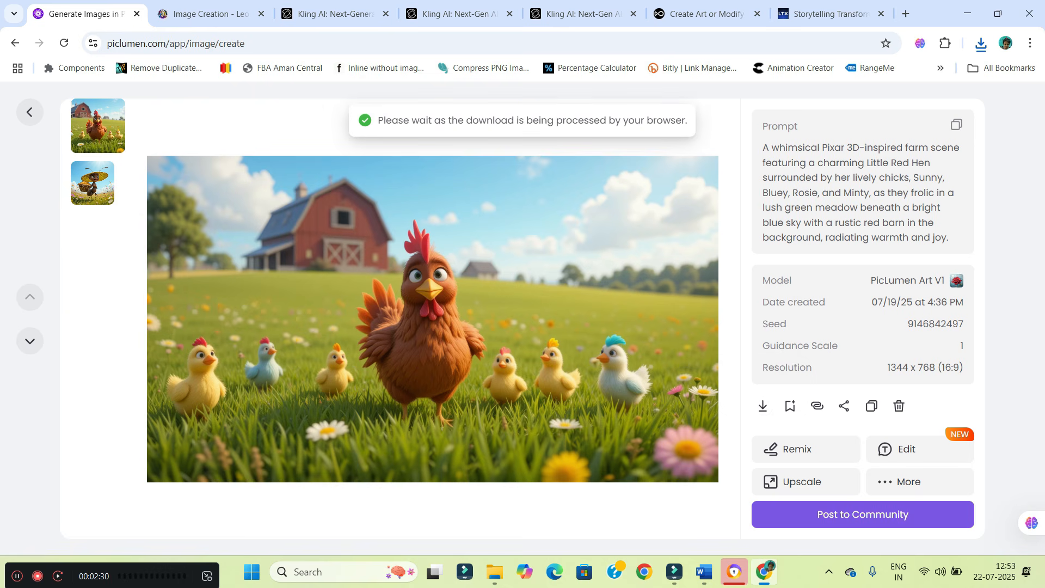
Close the enlarged farmyard image in Leonardo and copy the Finding the Wheat Seeds image prompt from the Word document
left_click(210, 14)
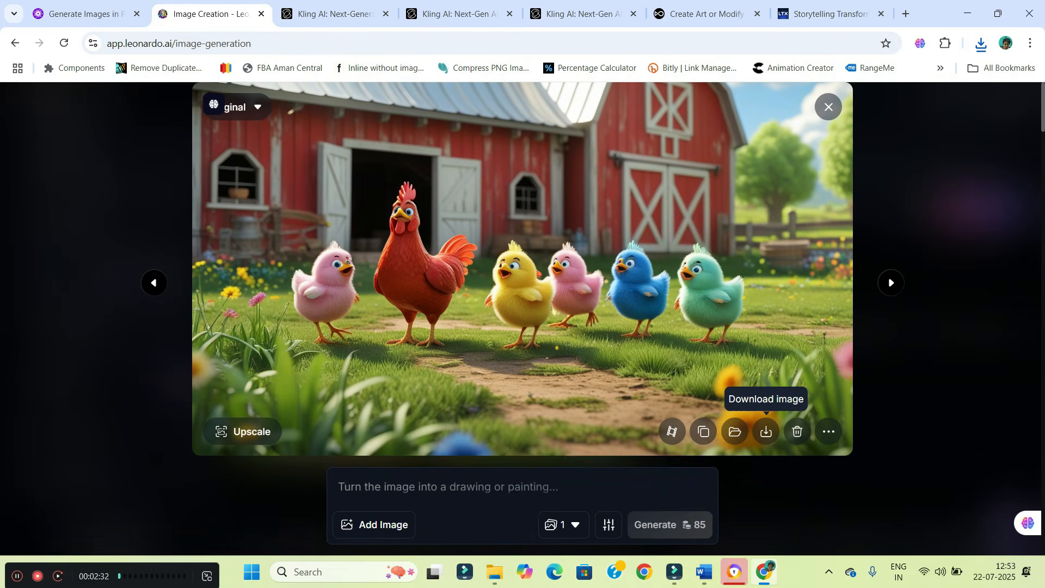
left_click(829, 107)
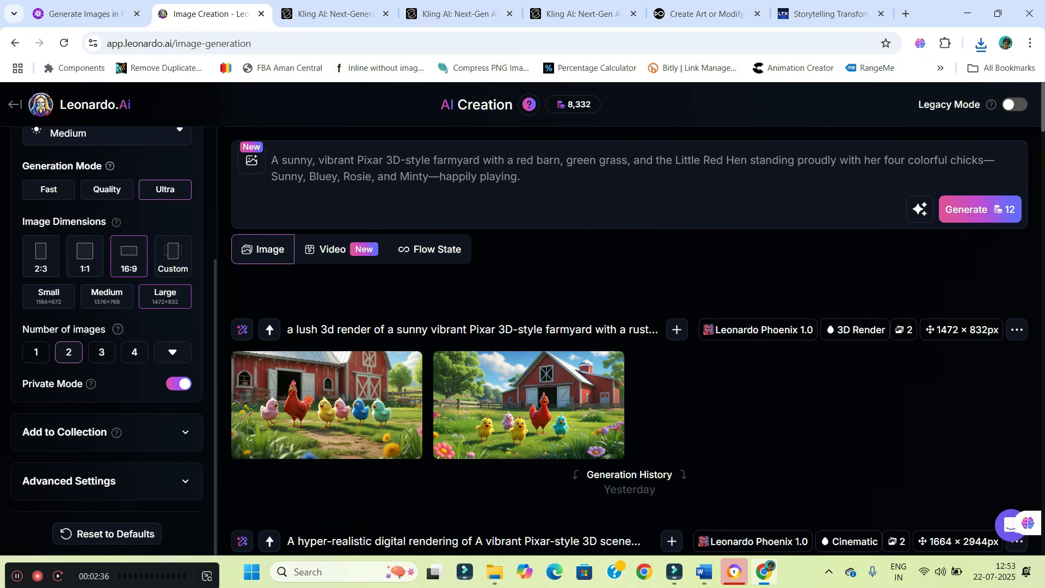
scroll(178, 327, "up", 4)
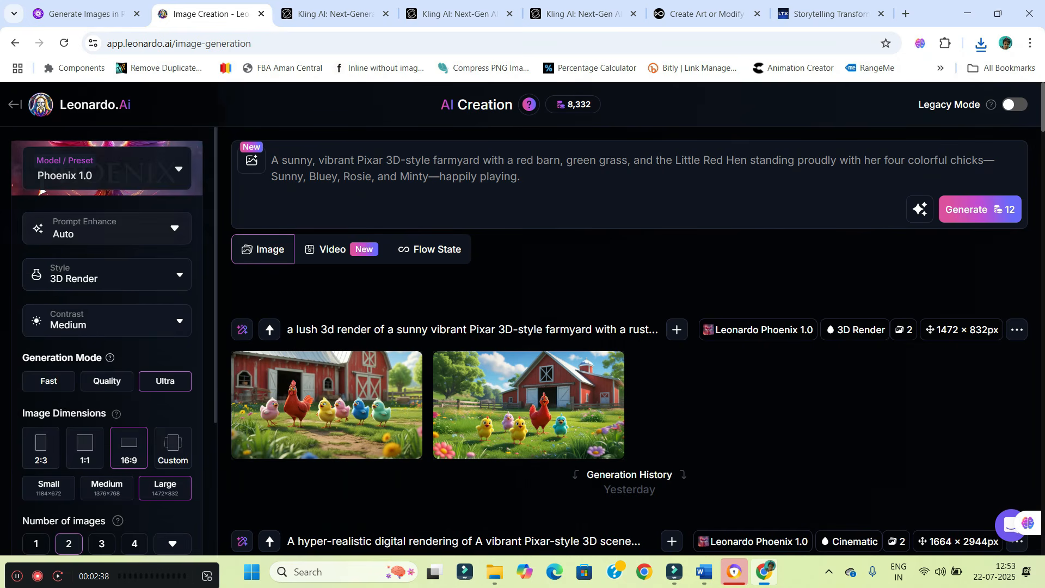
left_click(703, 572)
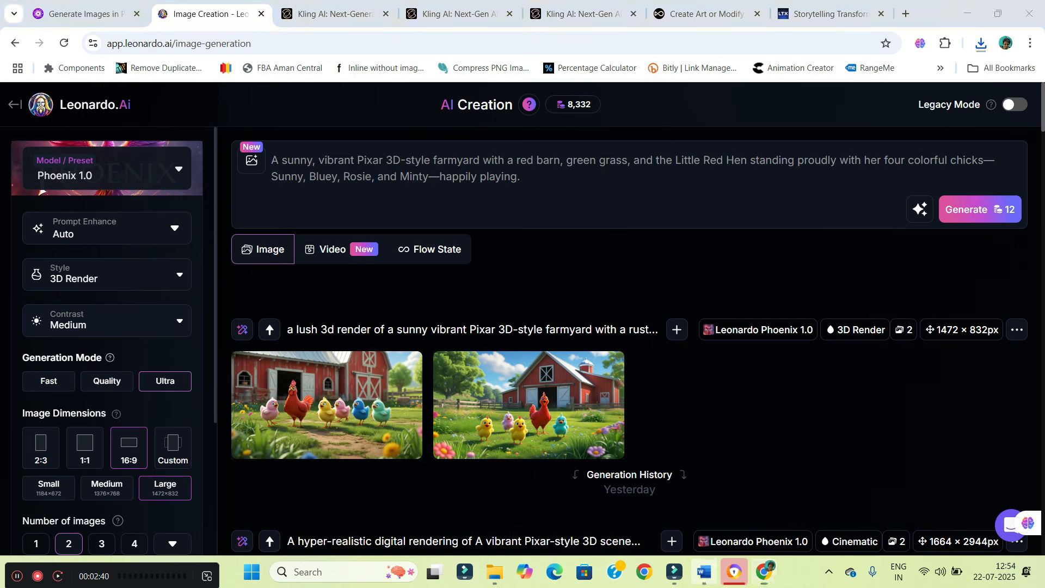
scroll(524, 327, "down", 5)
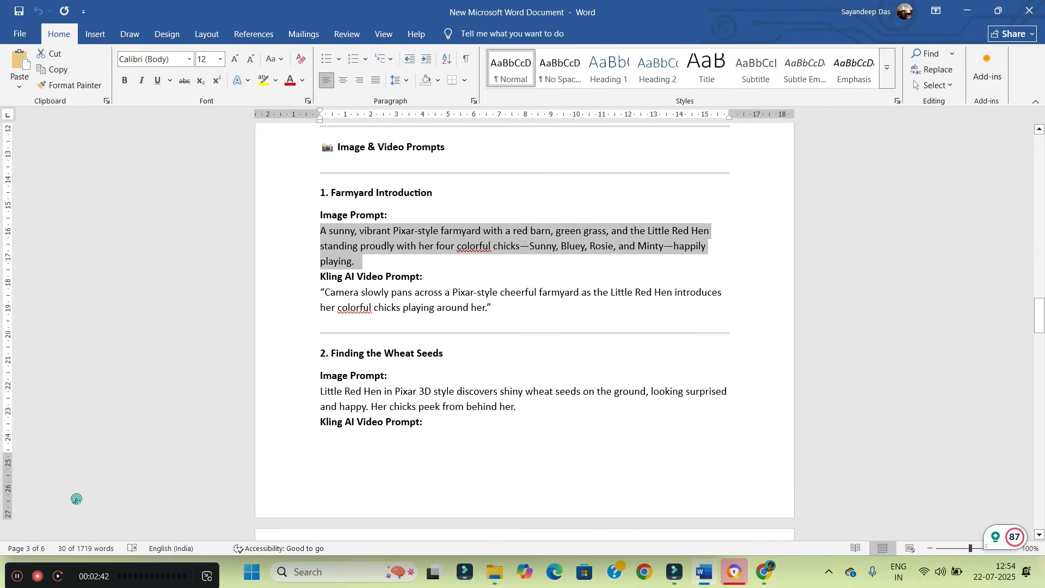
double_click(301, 399)
key("ctrl+c")
key("alt+Tab")
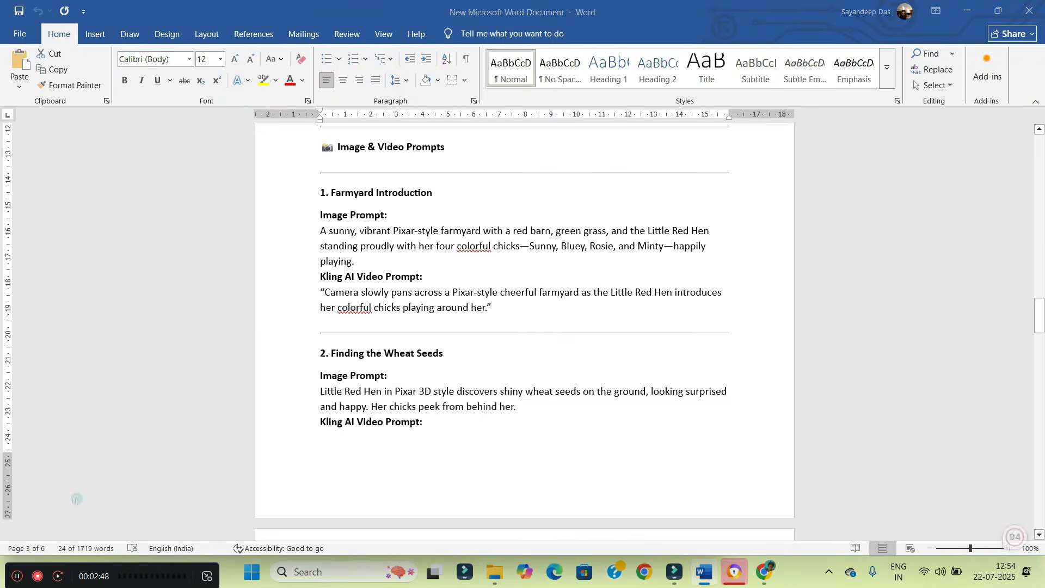
Replace Leonardo's prompt with the copied wheat seeds prompt and rewrite it with Improve Prompt
left_click_drag(523, 177, 271, 160)
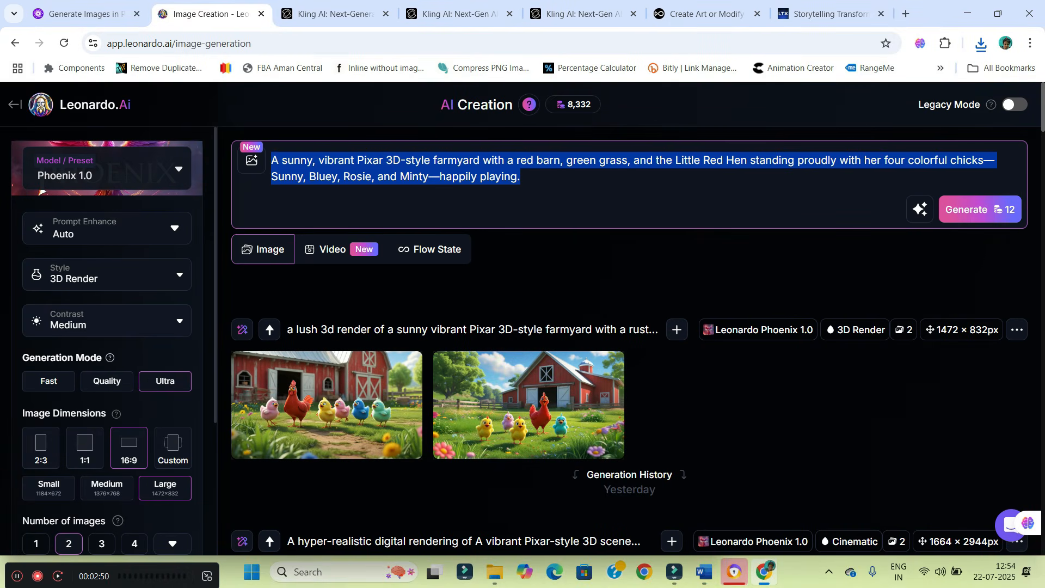
key("ctrl+v")
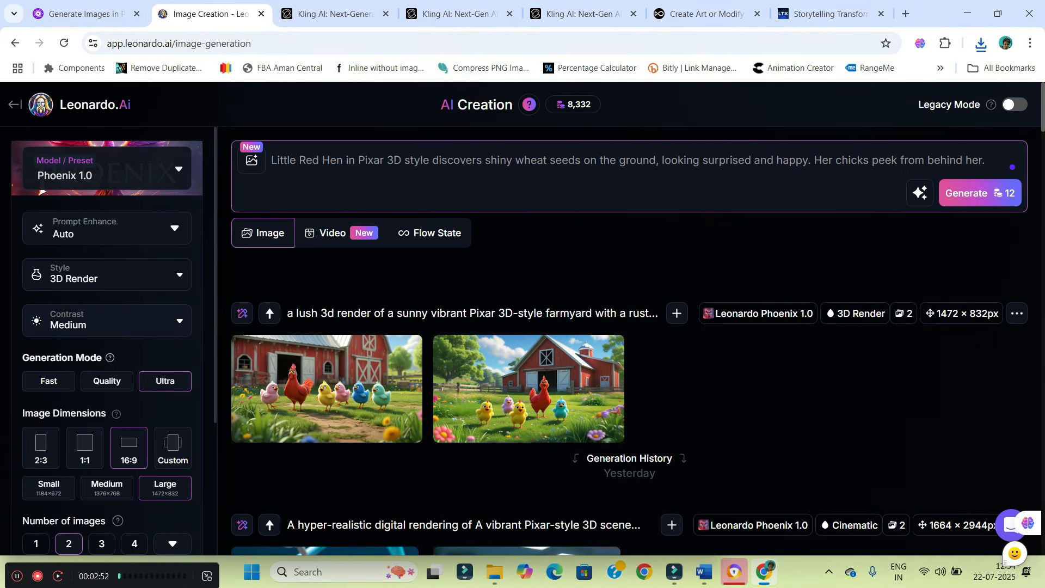
left_click(920, 193)
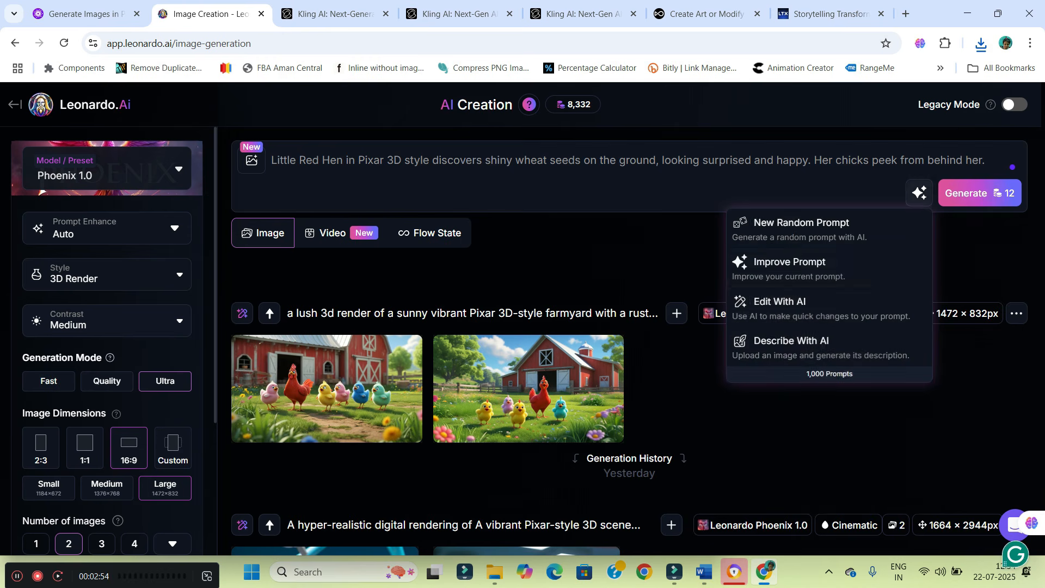
left_click(762, 262)
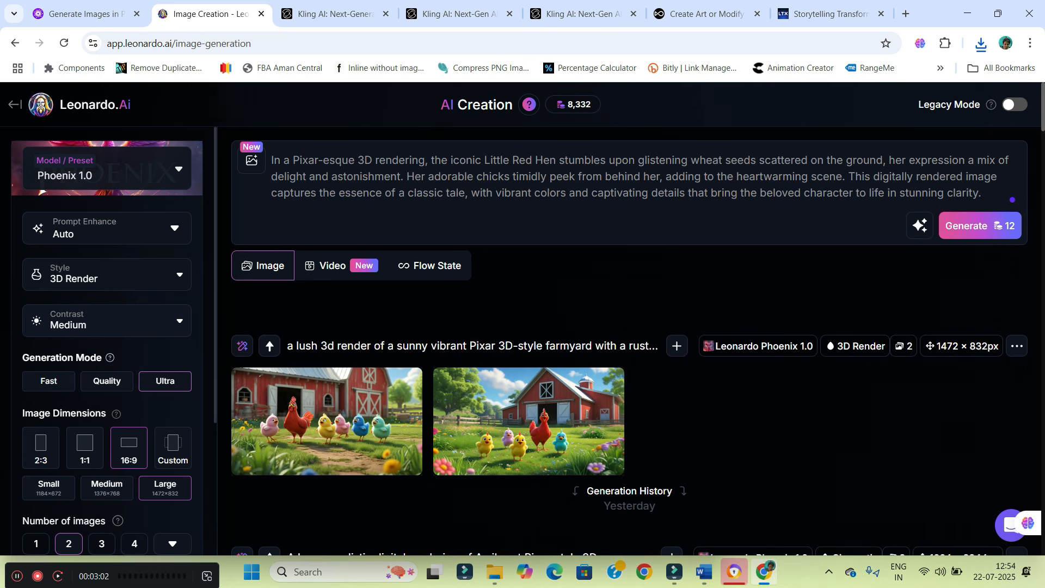
Generate the wheat seeds scene with the number of images at 2, view a result enlarged and close it
left_click(36, 544)
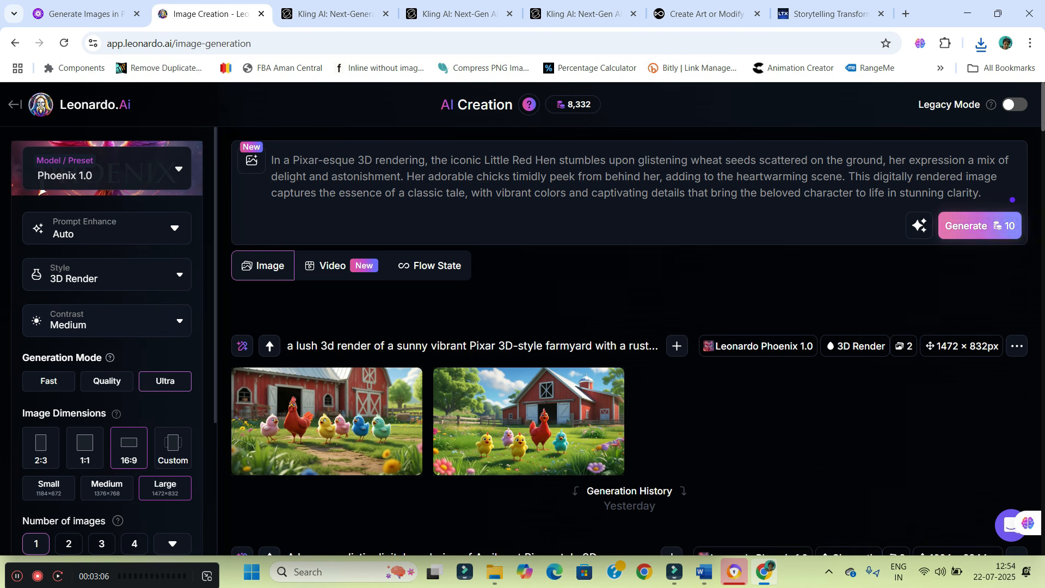
left_click(69, 544)
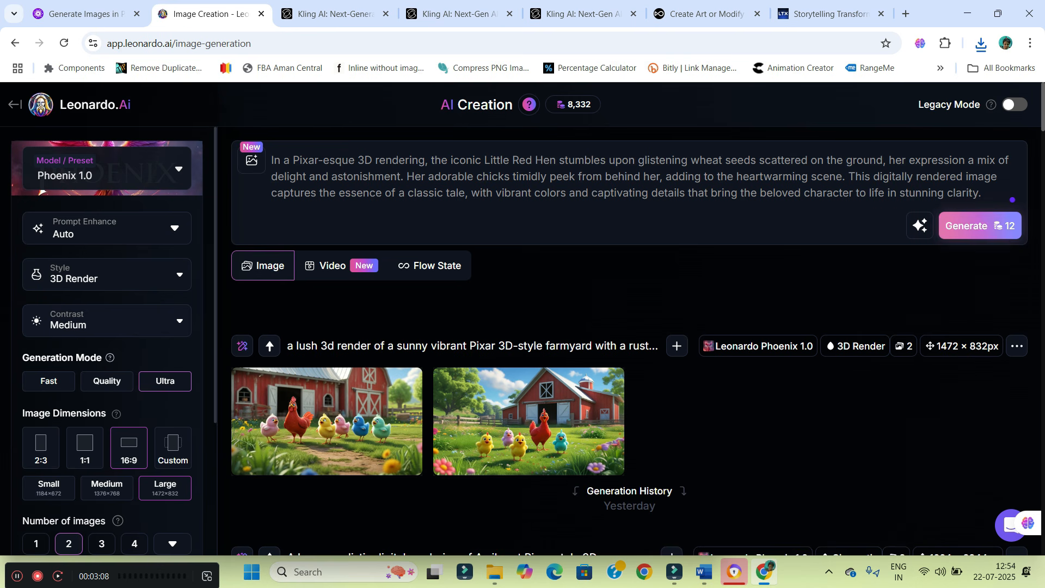
key("ctrl+Return")
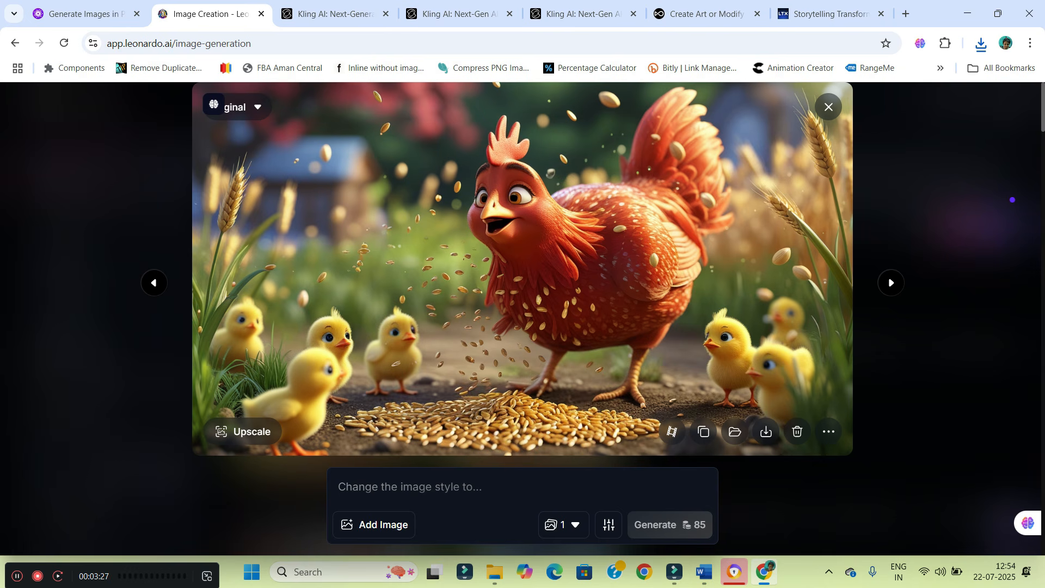
left_click(829, 106)
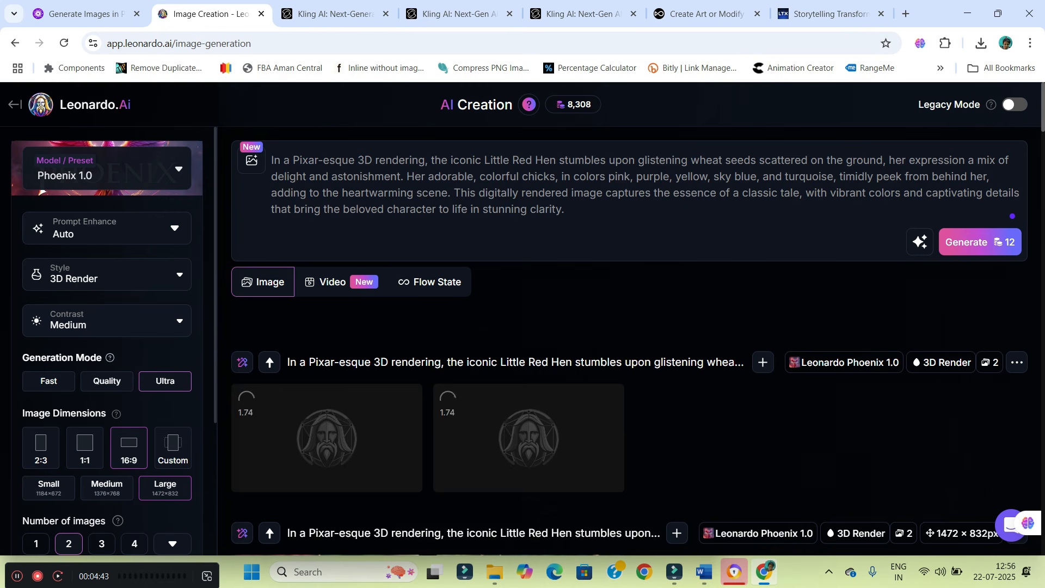
Compare the generated wheat seeds scenes and download the one with the red hen among purple, yellow and blue chicks
scroll(629, 340, "down", 5)
mouse_move(484, 366)
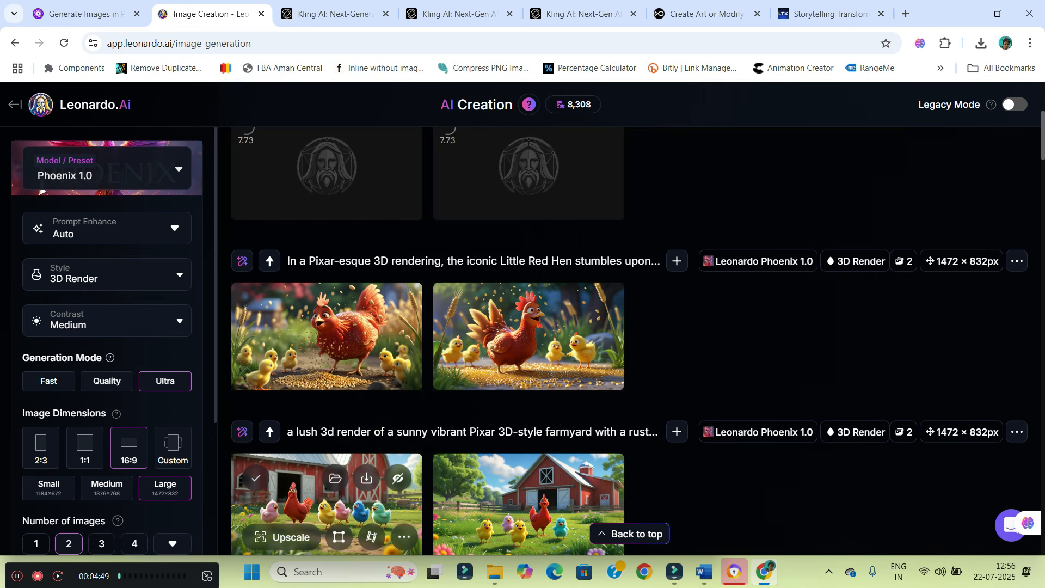
mouse_move(327, 336)
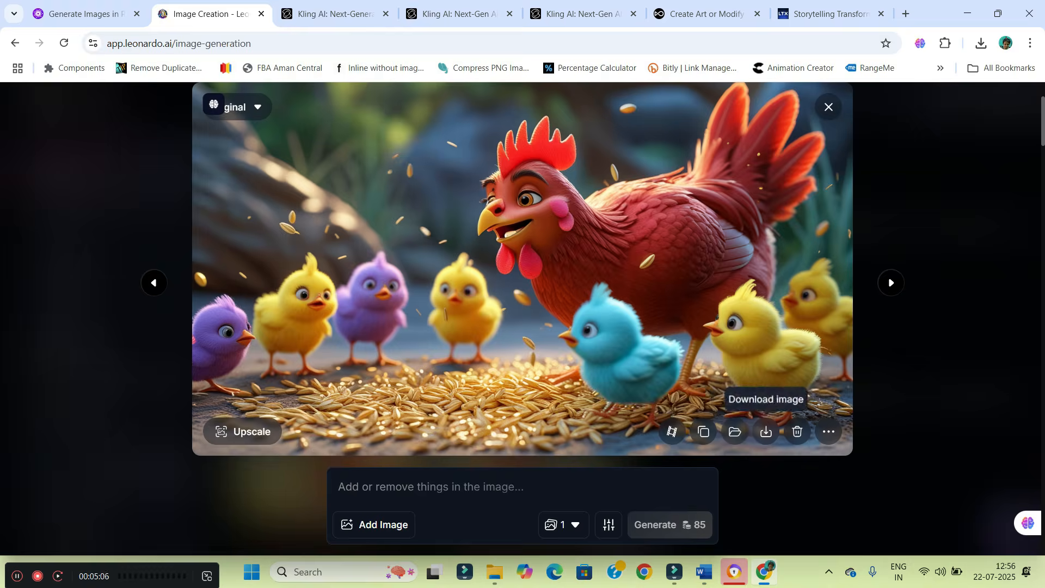
left_click(766, 432)
left_click(1016, 304)
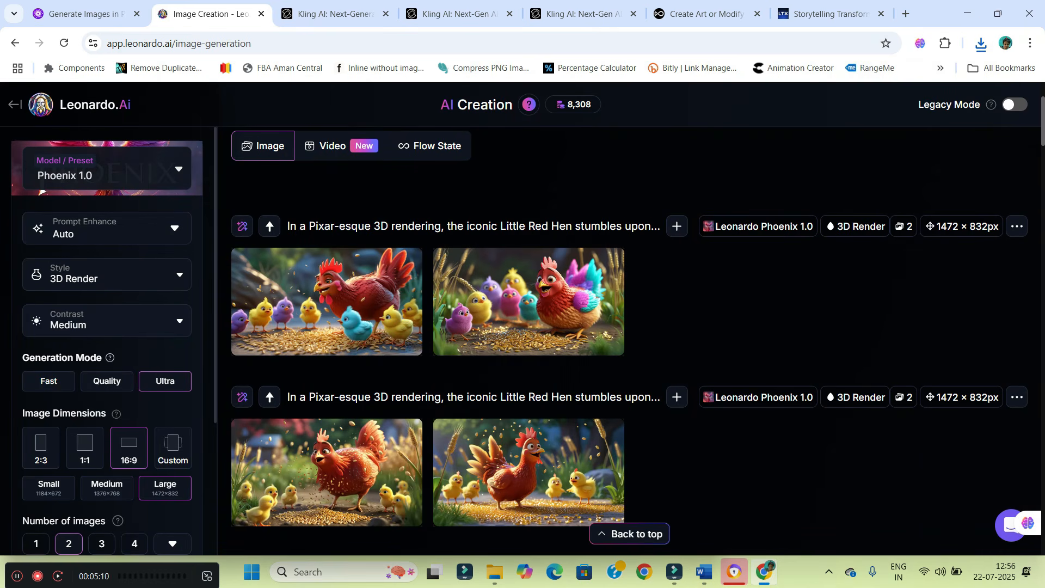
left_click(351, 500)
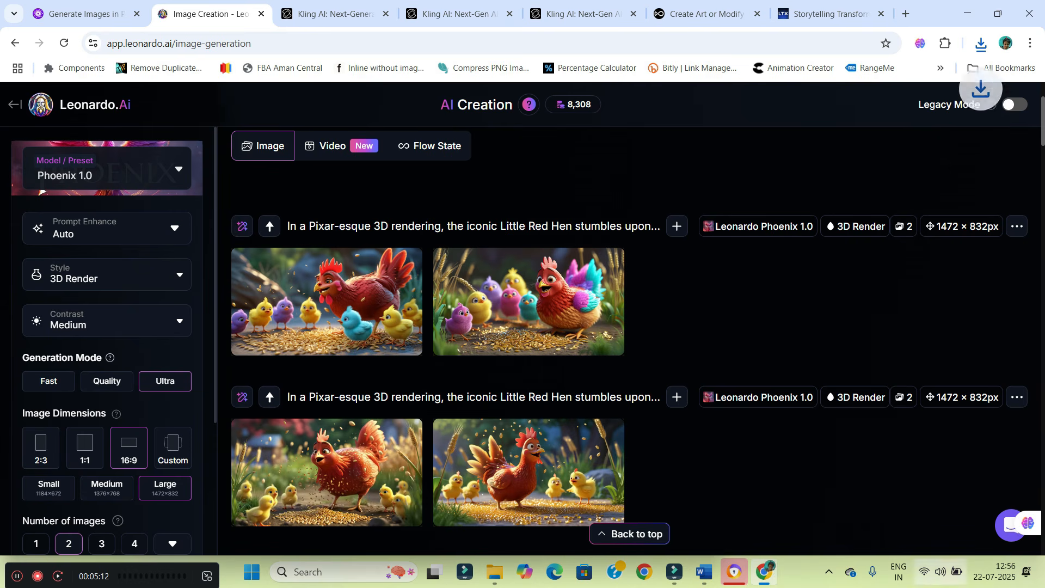
Return to the Word document and look for the next scene's image prompt
scroll(629, 340, "up", 3)
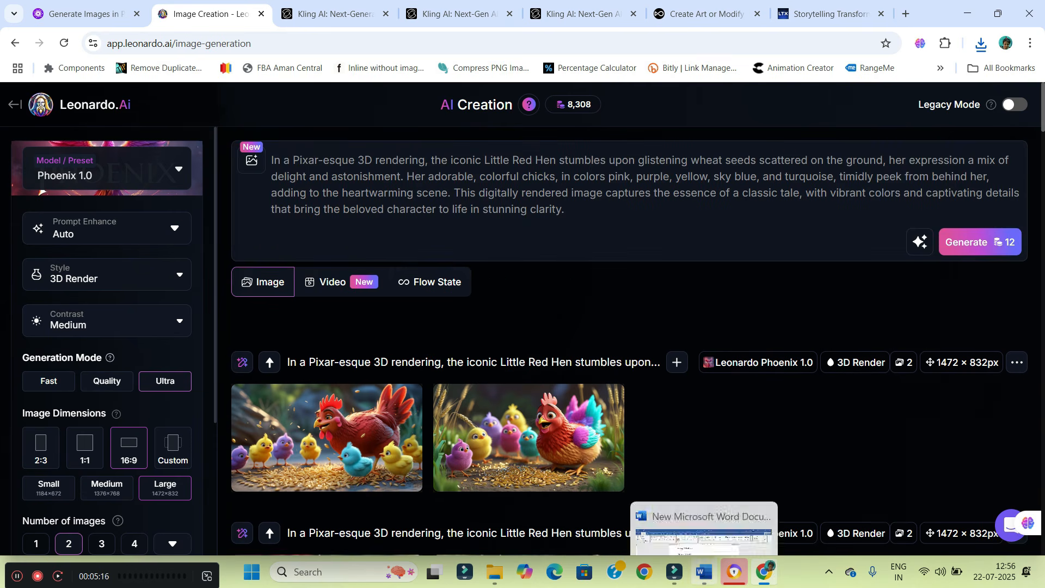
left_click(704, 571)
scroll(76, 498, "down", 5)
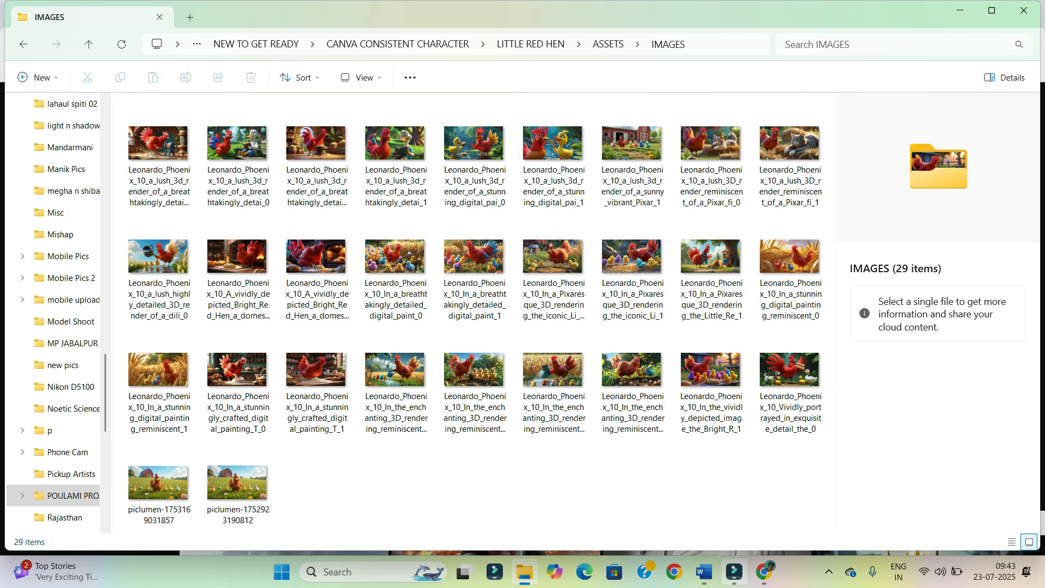
Find the Farmyard Introduction scene's Kling AI video prompt in the Word document and select its text
left_click(704, 572)
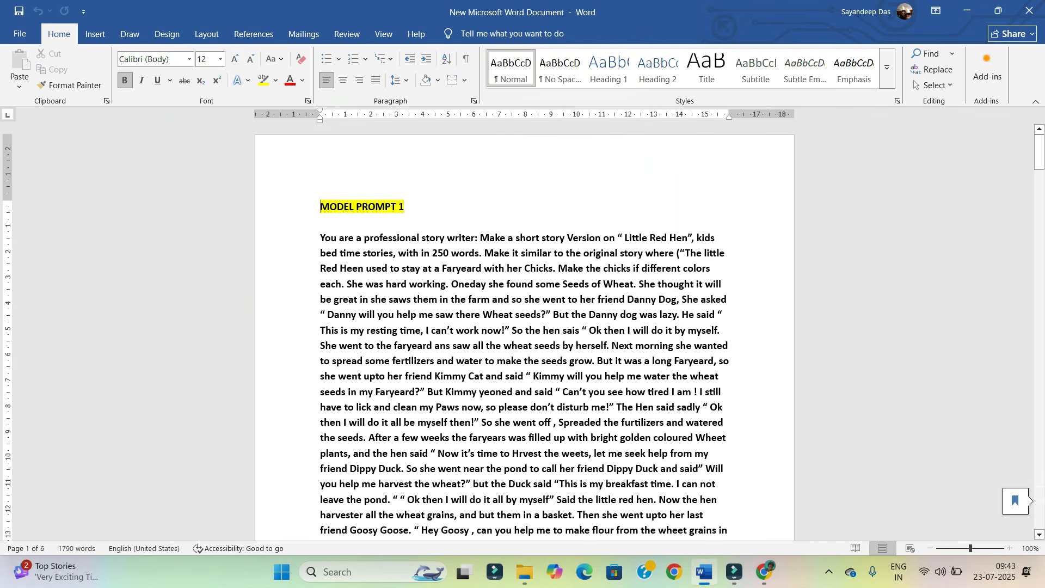
scroll(524, 327, "down", 9)
scroll(524, 326, "down", 10)
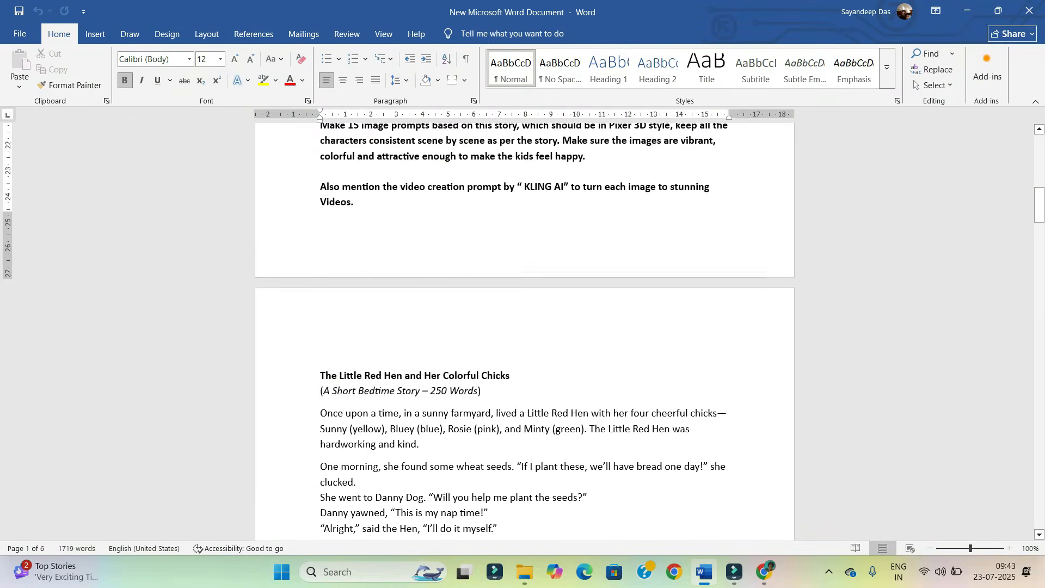
scroll(524, 326, "down", 20)
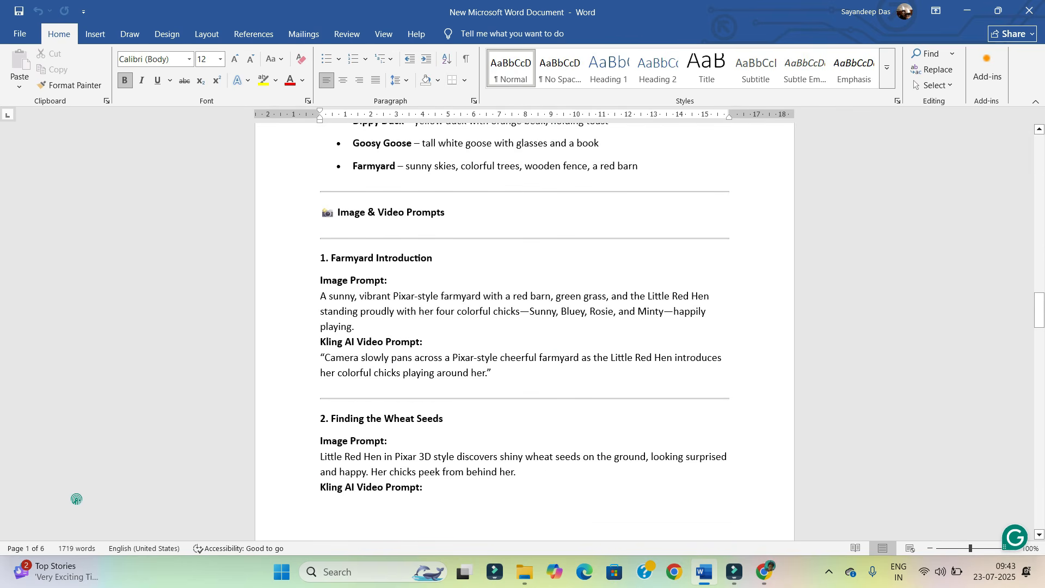
left_click_drag(325, 358, 486, 374)
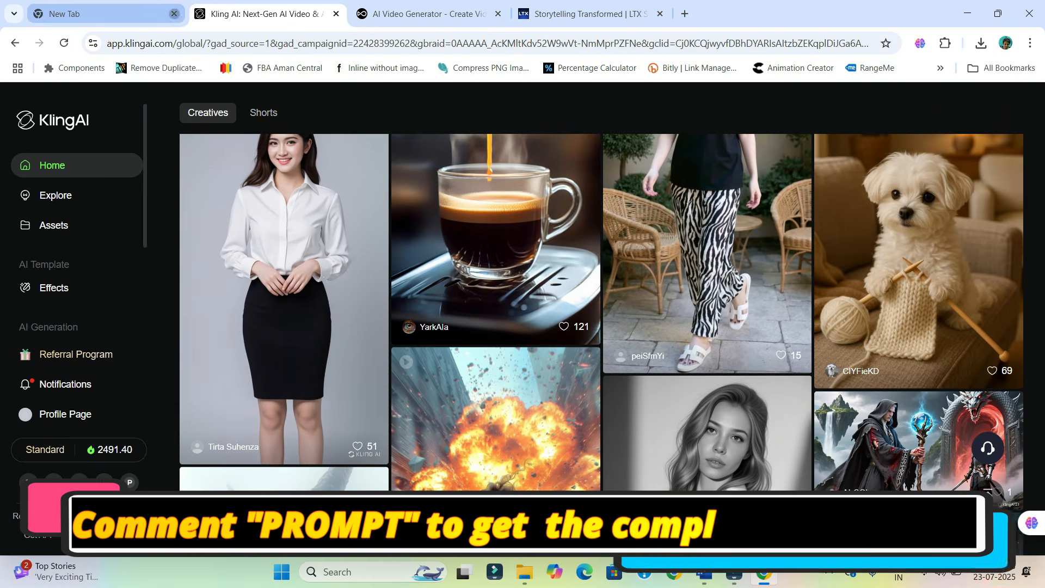
Close the unused blank browser tab and open the ElevenLabs home page at elevenlabs.io/app/home in a new one
left_click(175, 14)
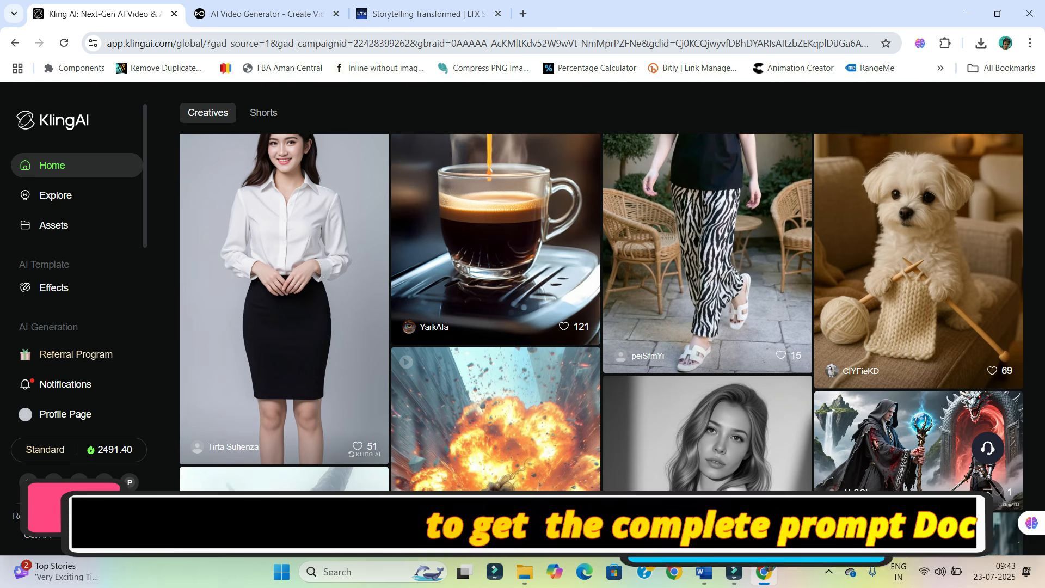
left_click(523, 13)
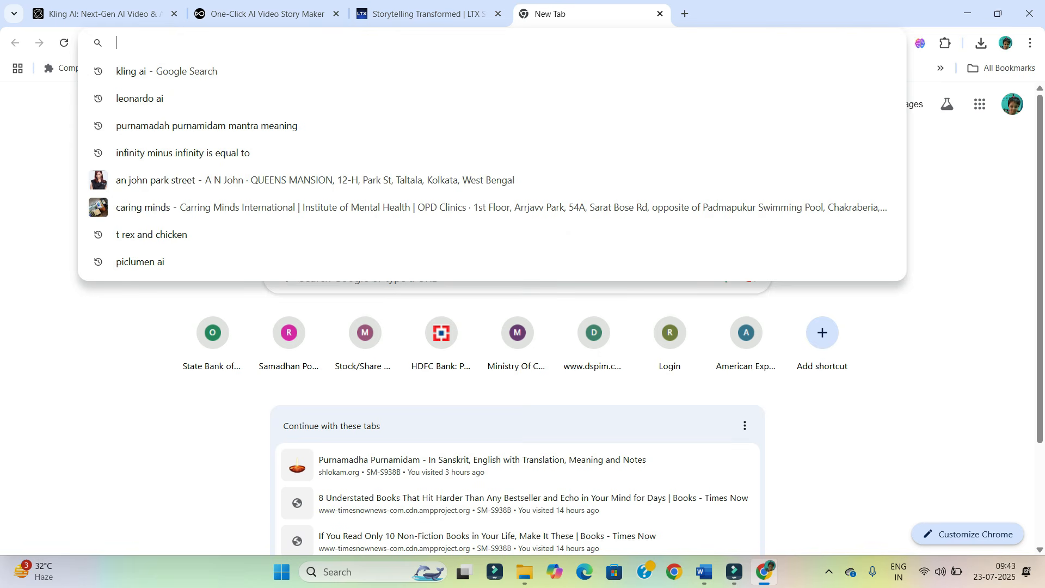
type("elevenlabs.io/app/home")
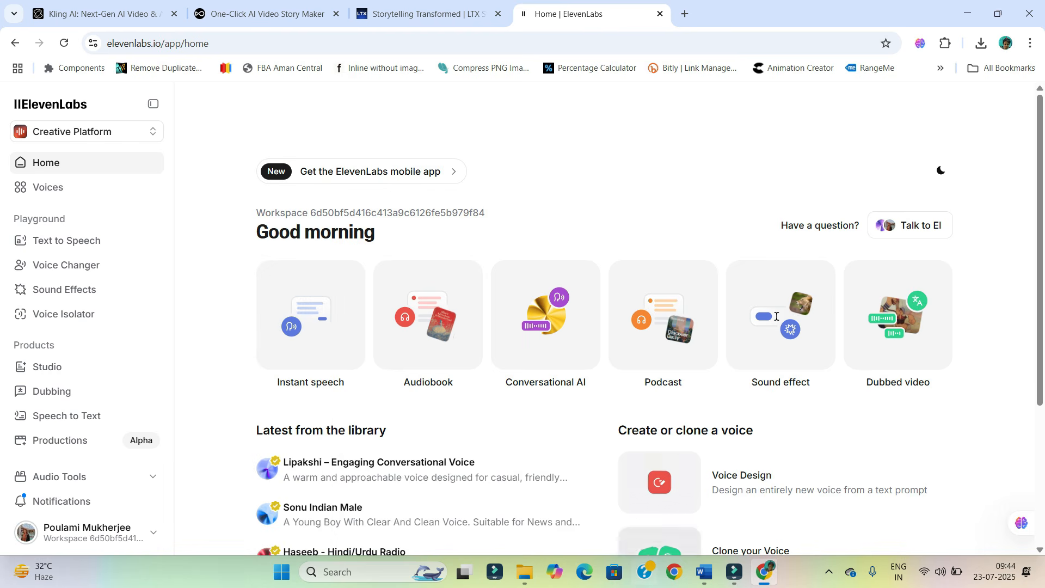
Switch to the Word document and copy the whole Little Red Hen story through "Hard work brings sweet rewards."
left_click(704, 571)
scroll(77, 499, "up", 15)
scroll(76, 498, "up", 5)
left_click_drag(320, 250, 563, 480)
scroll(370, 405, "down", 6)
scroll(475, 375, "down", 2)
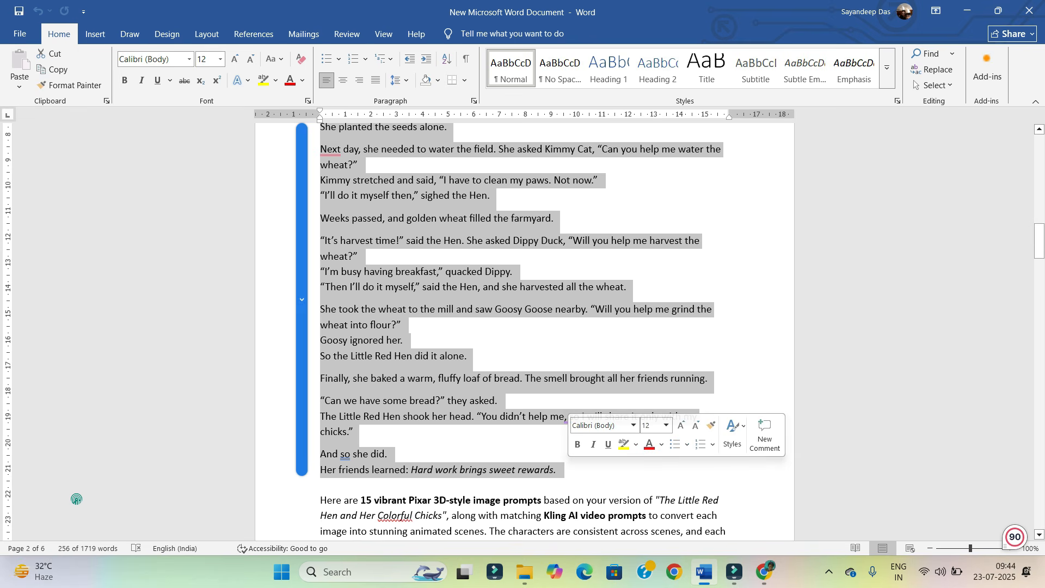
key("ctrl+c")
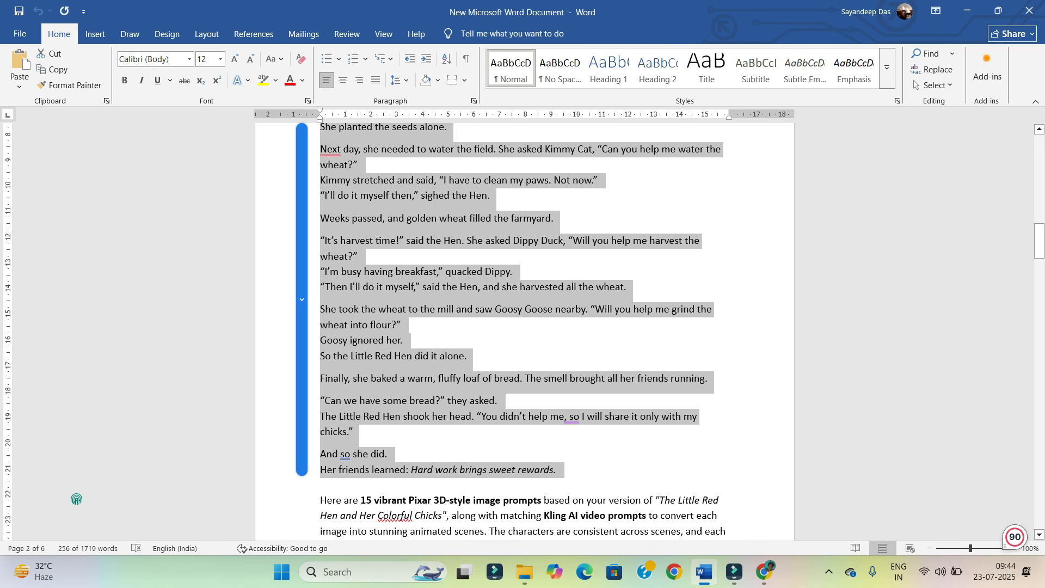
In ElevenLabs Text to Speech, replace the existing penguin script with the copied Little Red Hen story
key("alt+Tab")
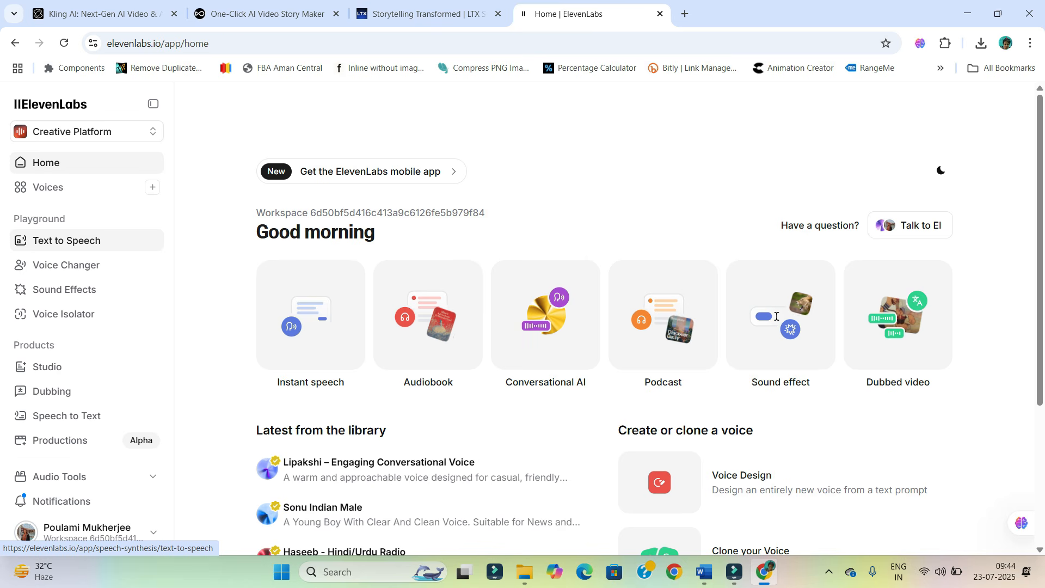
left_click(66, 240)
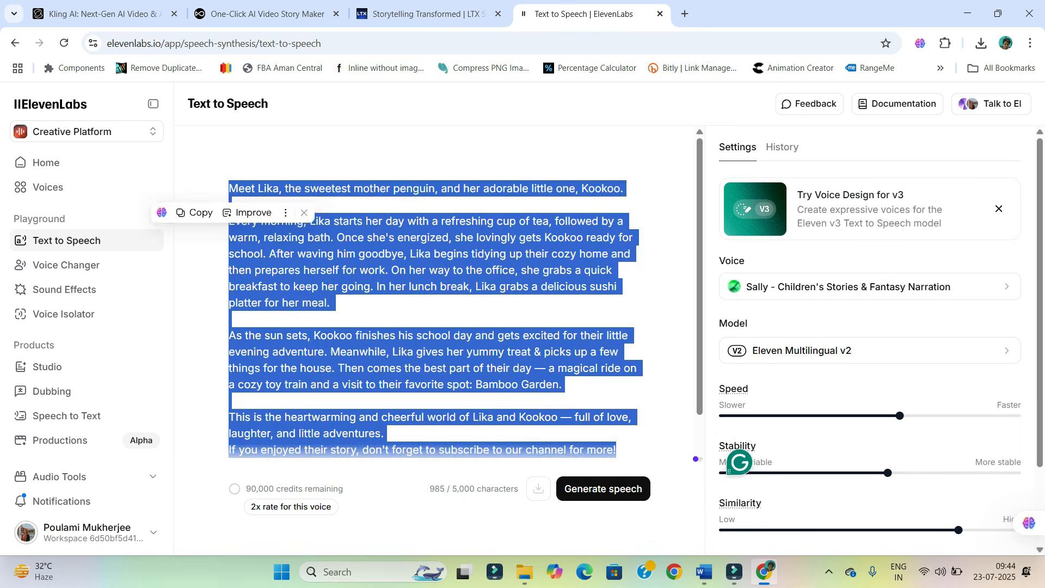
key("ctrl+v")
scroll(435, 321, "up", 5)
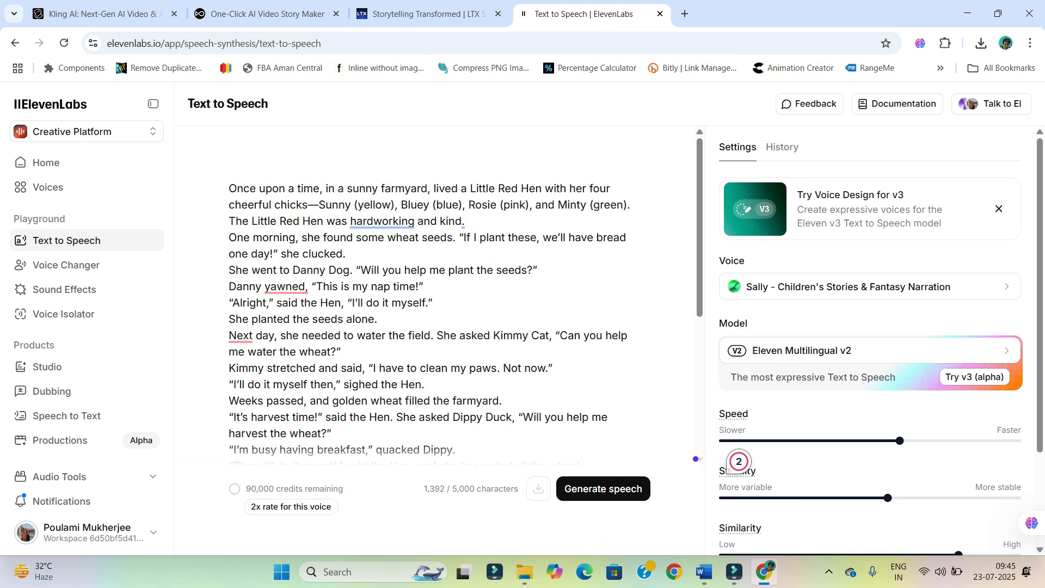
Examine the pasted story for the characters and their dialogue, including Danny Dog, Kimmy Cat, Dippy and Goosy Goose
left_click_drag(561, 335, 331, 352)
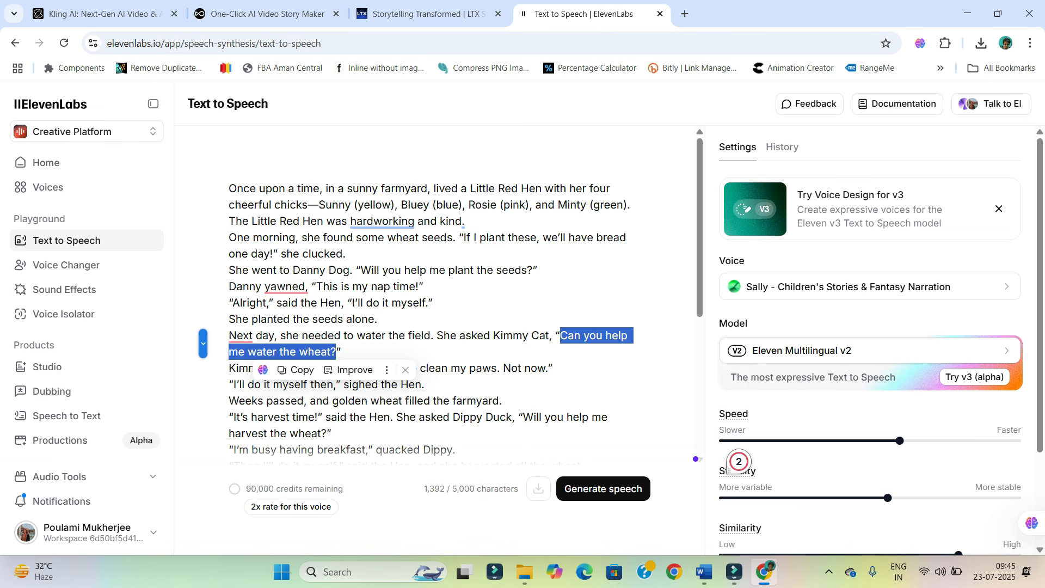
left_click_drag(229, 221, 293, 221)
left_click_drag(294, 270, 353, 270)
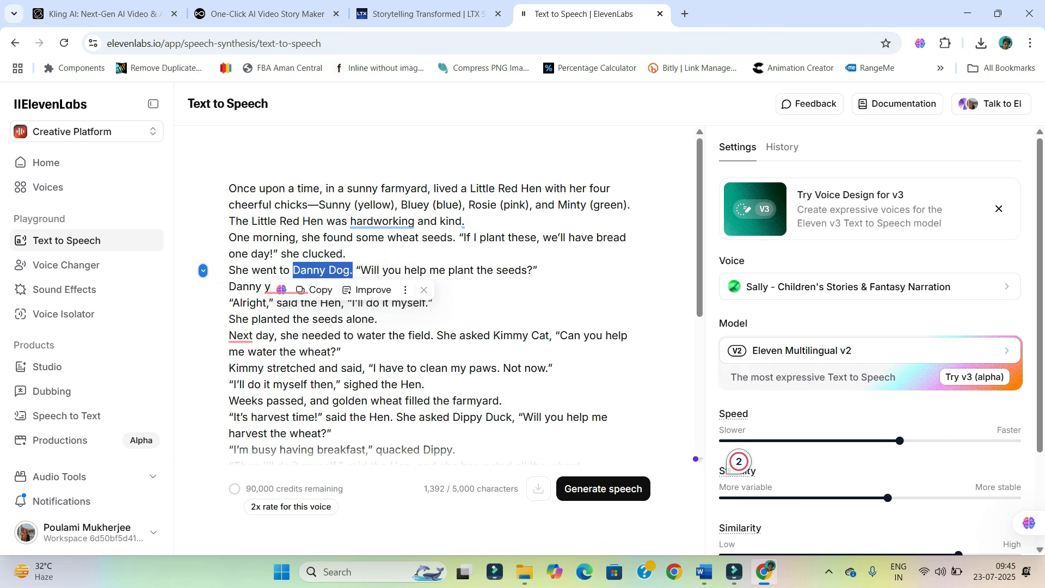
left_click_drag(493, 336, 341, 352)
scroll(341, 352, "down", 3)
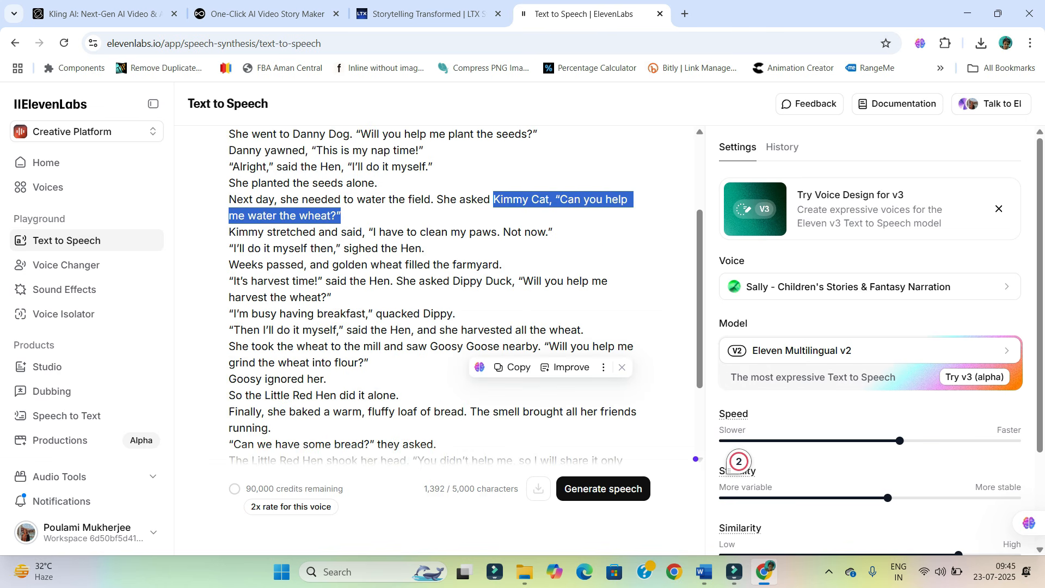
left_click_drag(424, 314, 456, 315)
scroll(457, 316, "down", 2)
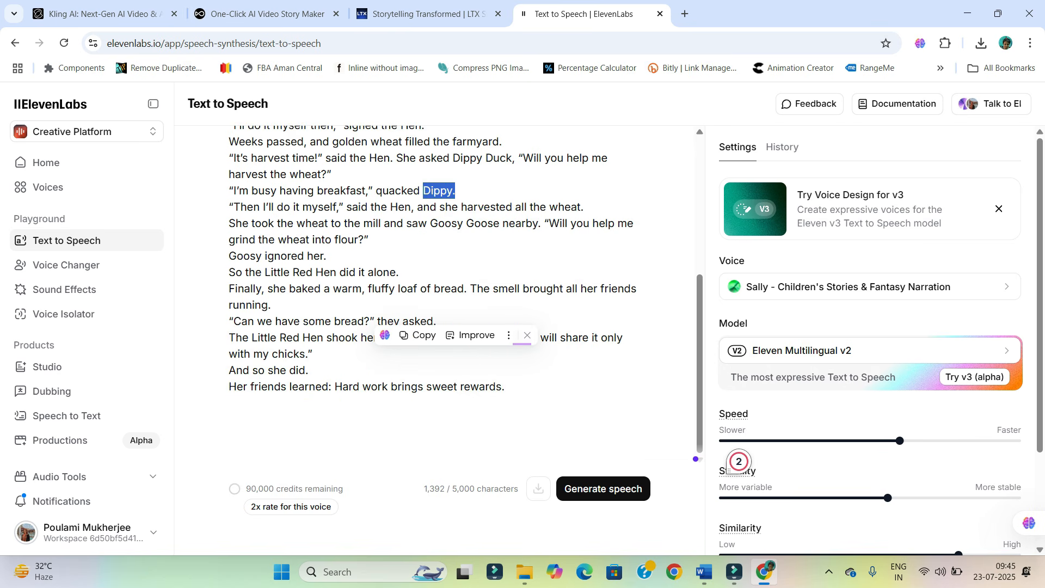
left_click(313, 354)
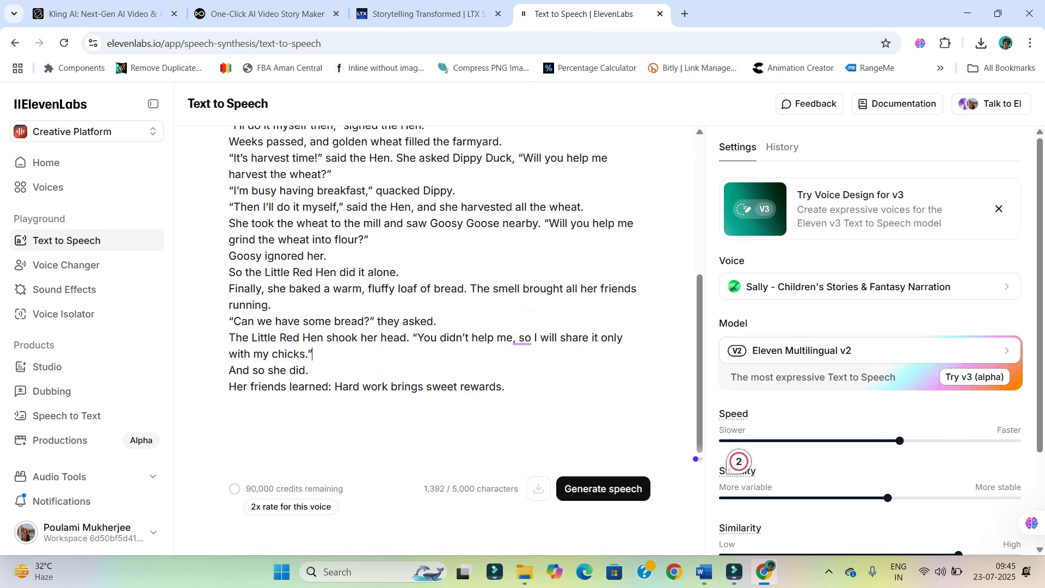
left_click_drag(431, 223, 499, 223)
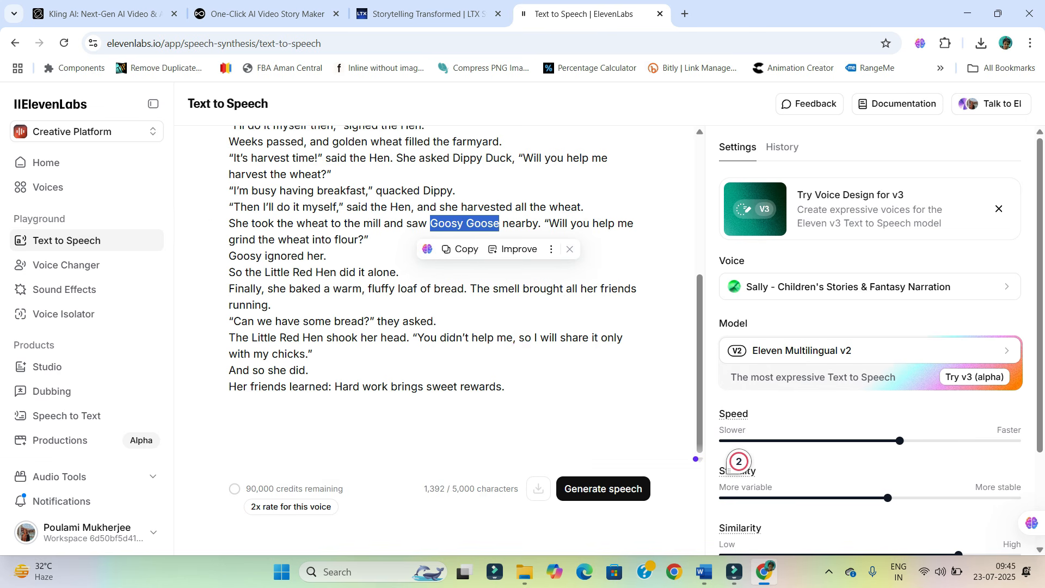
Copy the dialogue "I'm busy having breakfast" from the script into a new paragraph below the story in the Word document
left_click_drag(366, 190, 234, 191)
key("ctrl+c")
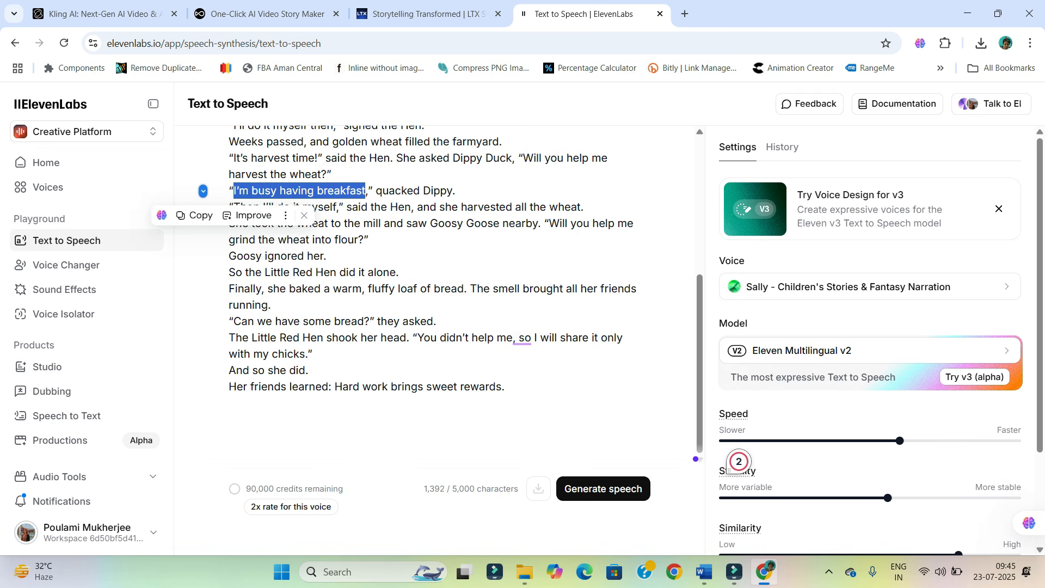
key("alt+Tab")
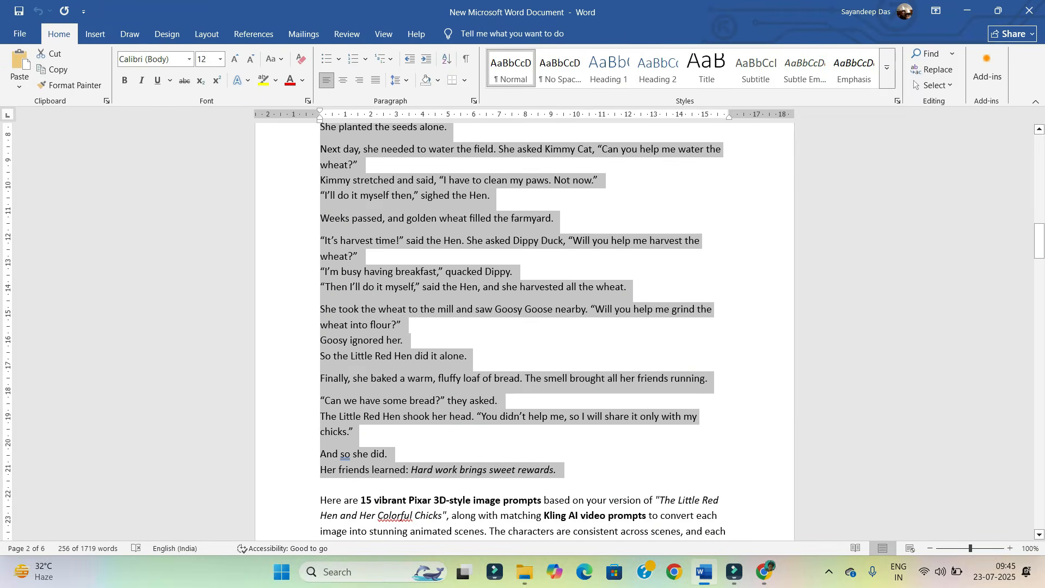
left_click(321, 487)
key("Return")
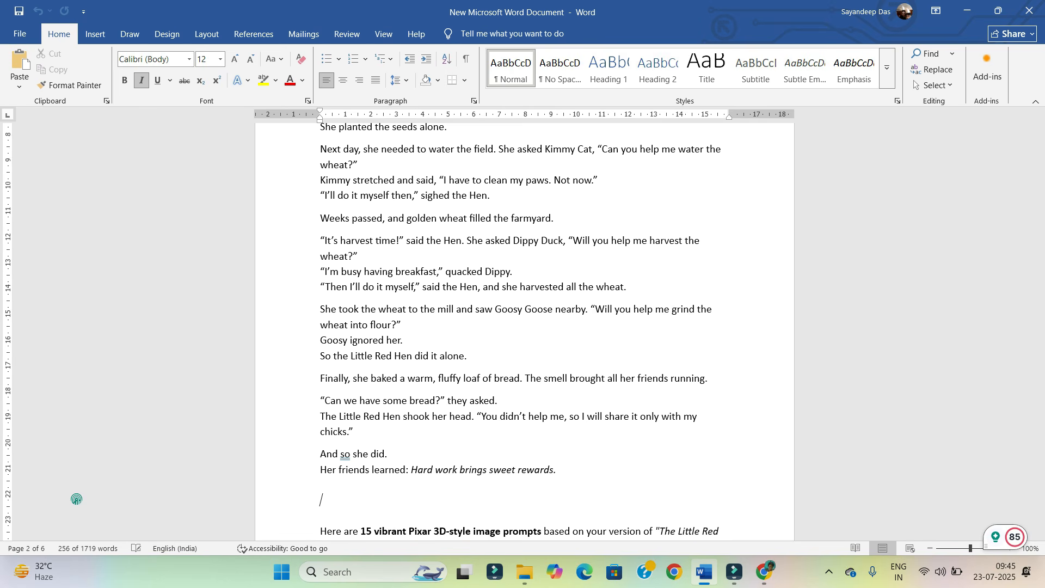
key("ctrl+v")
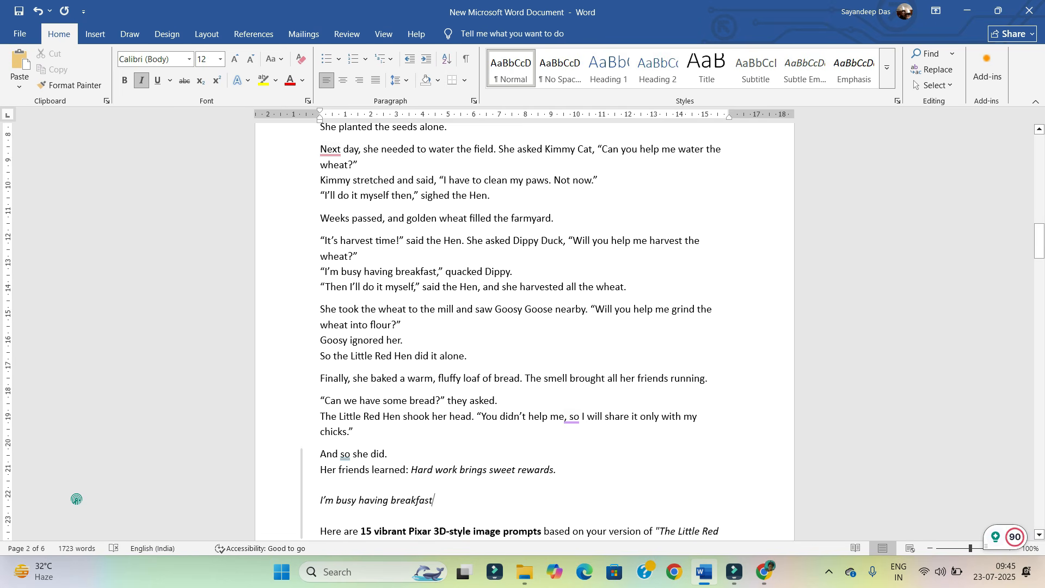
Label the breakfast dialogue in the Word document with the speaker name Dippy, taken from the ElevenLabs script
key("alt+Tab")
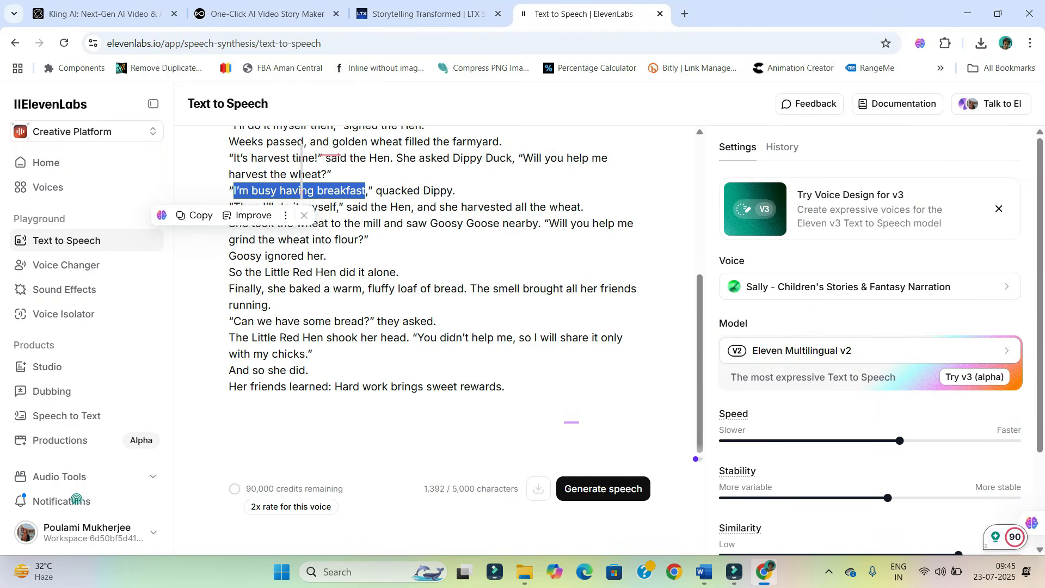
left_click_drag(423, 190, 452, 191)
key("alt+Tab")
key("alt+Tab")
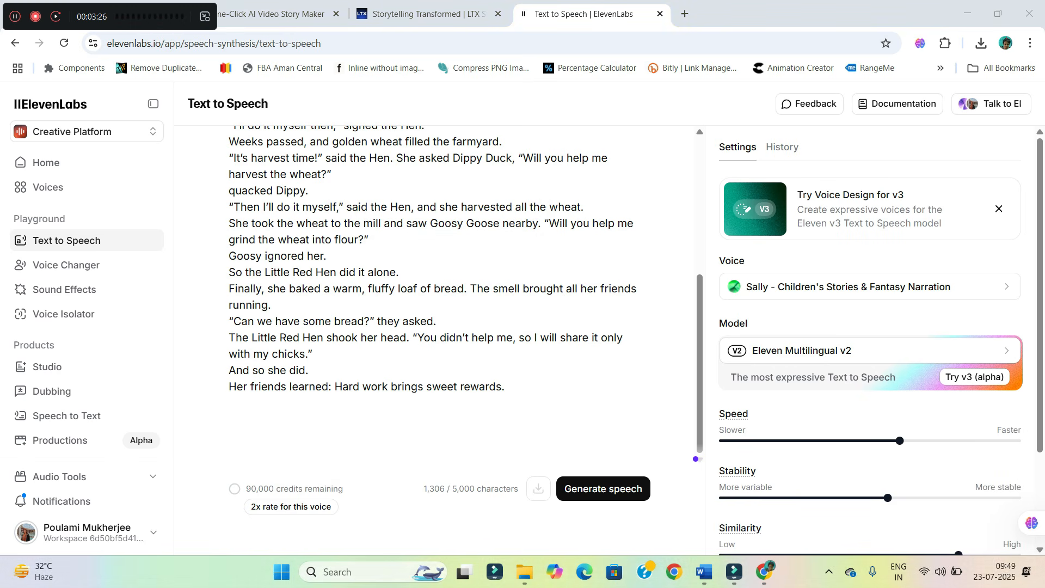
Review the separated character dialogue in Word, and preview the "Sally - Children's Stories & Fantasy Narration" voice in ElevenLabs
left_click(704, 571)
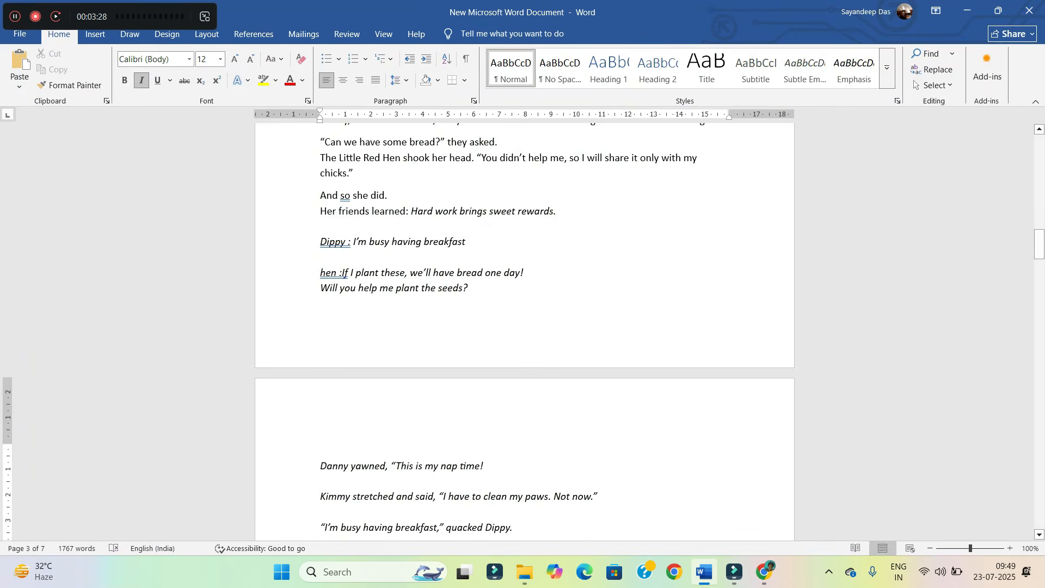
scroll(76, 499, "down", 5)
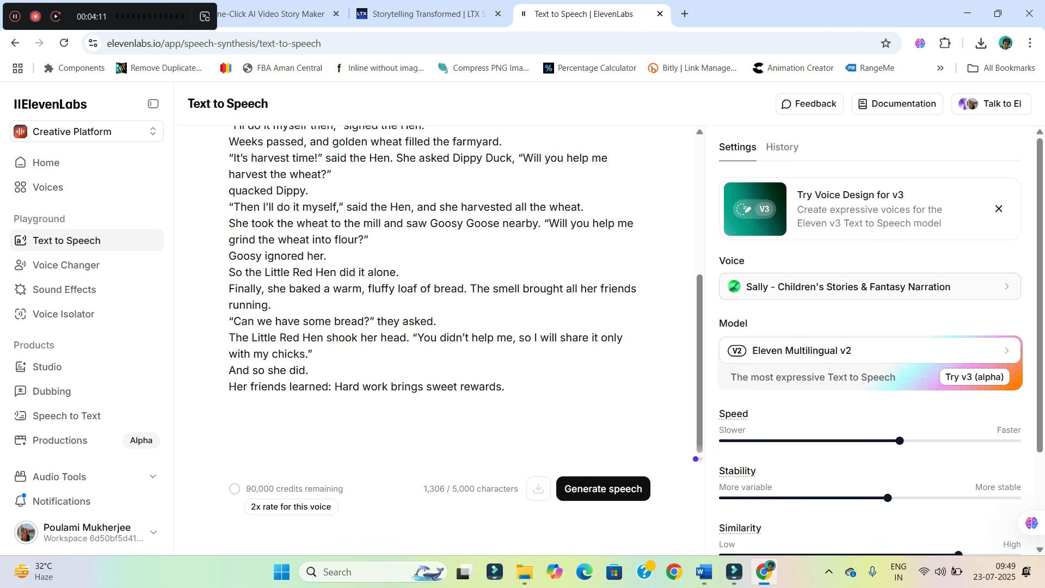
left_click(980, 287)
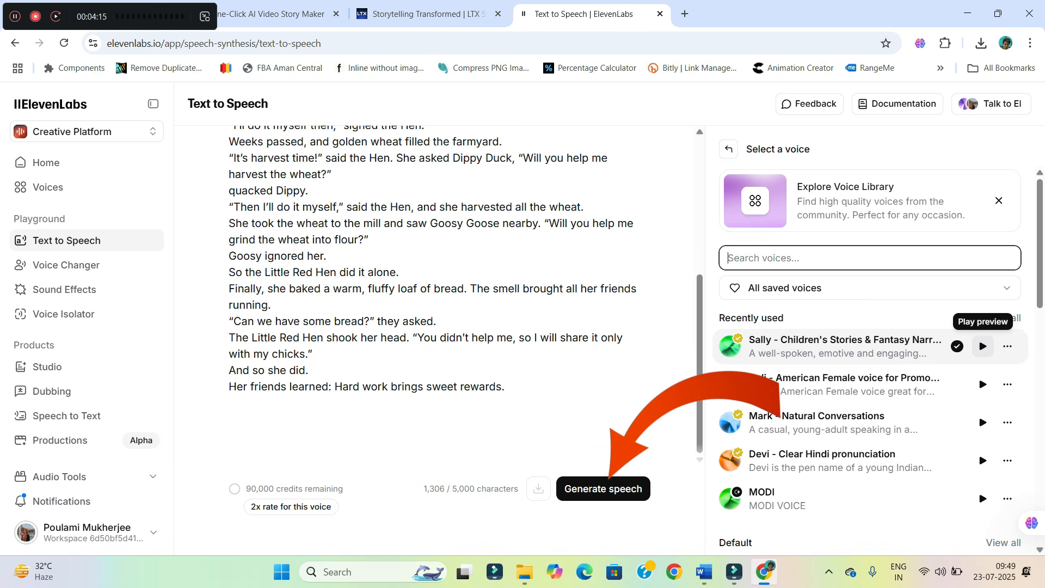
left_click(982, 346)
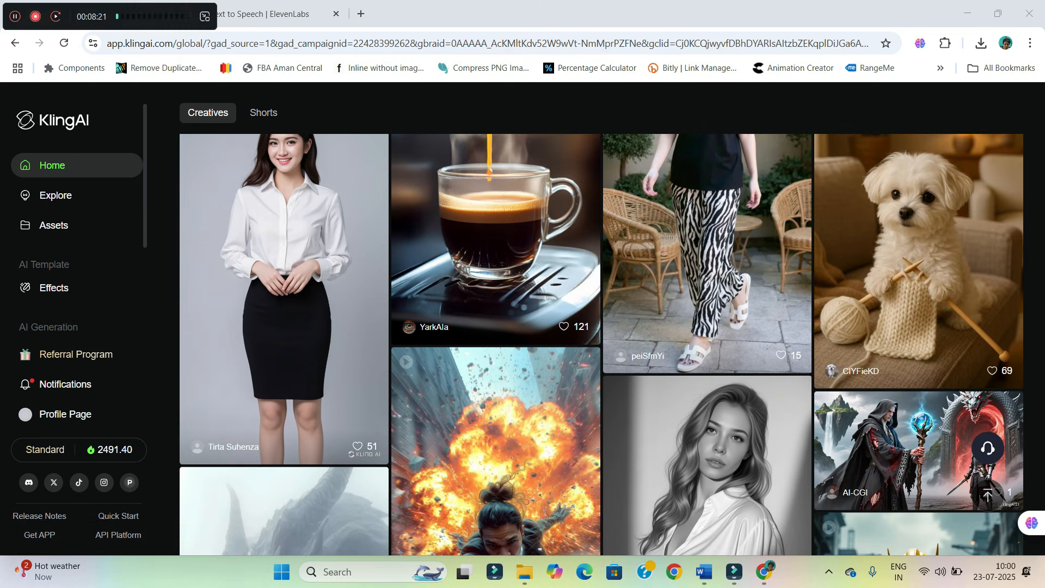
Open the KLING 2.1 image-to-video generator from the banner on the Kling AI home page
left_click_drag(110, 16, 110, 573)
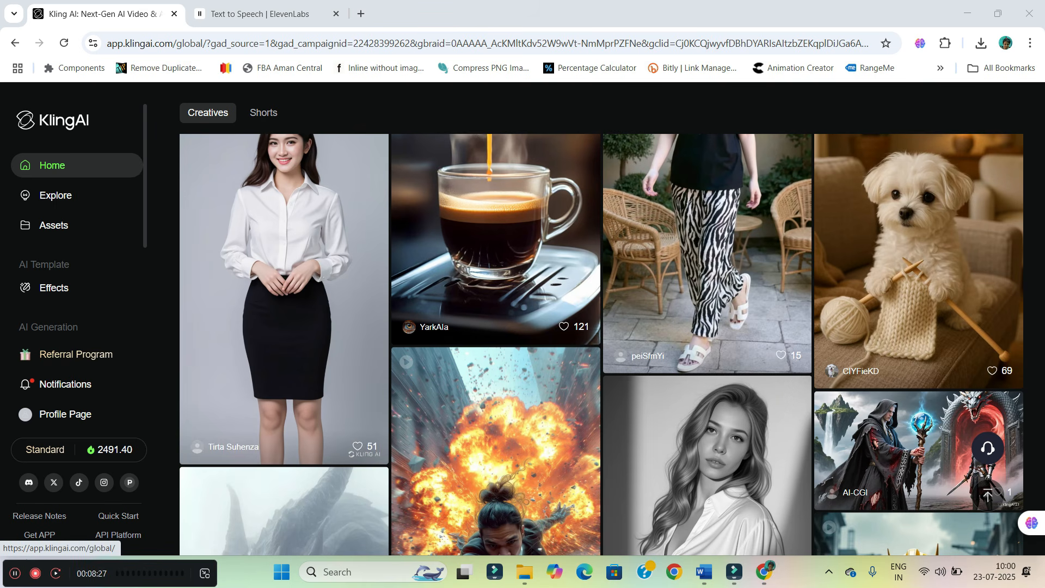
scroll(602, 345, "down", 10)
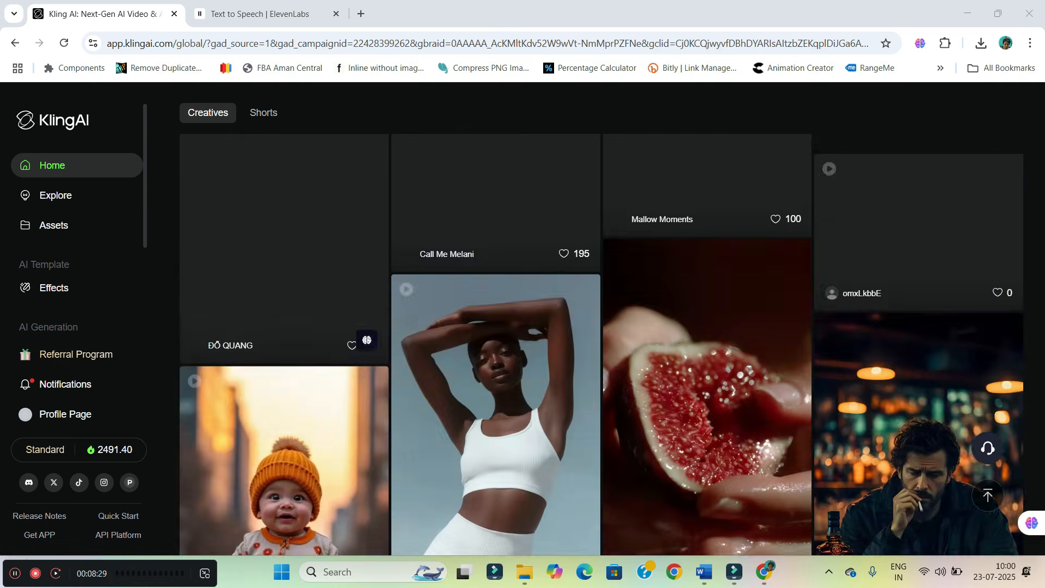
scroll(601, 344, "up", 15)
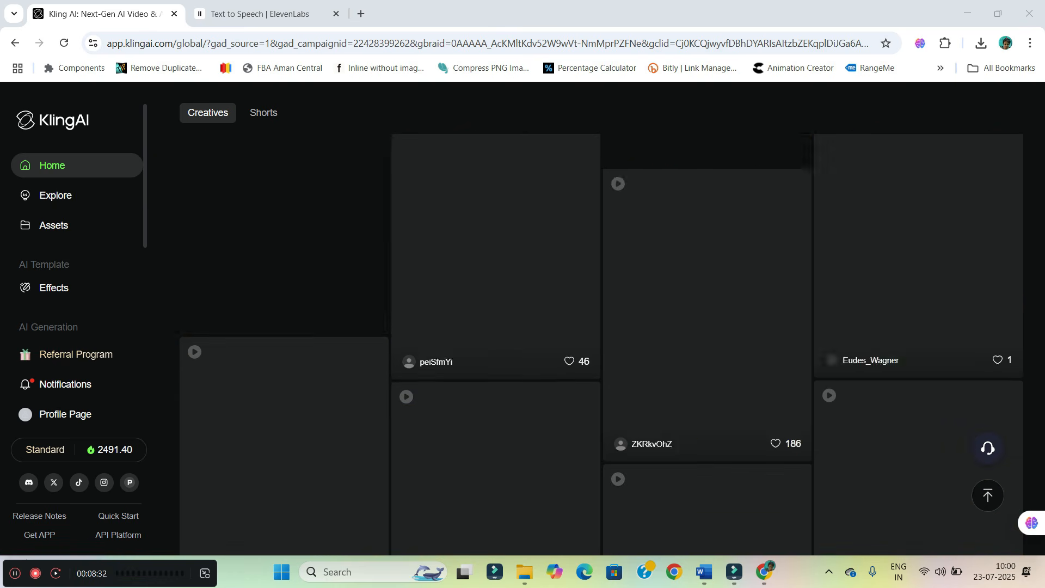
scroll(602, 345, "up", 5)
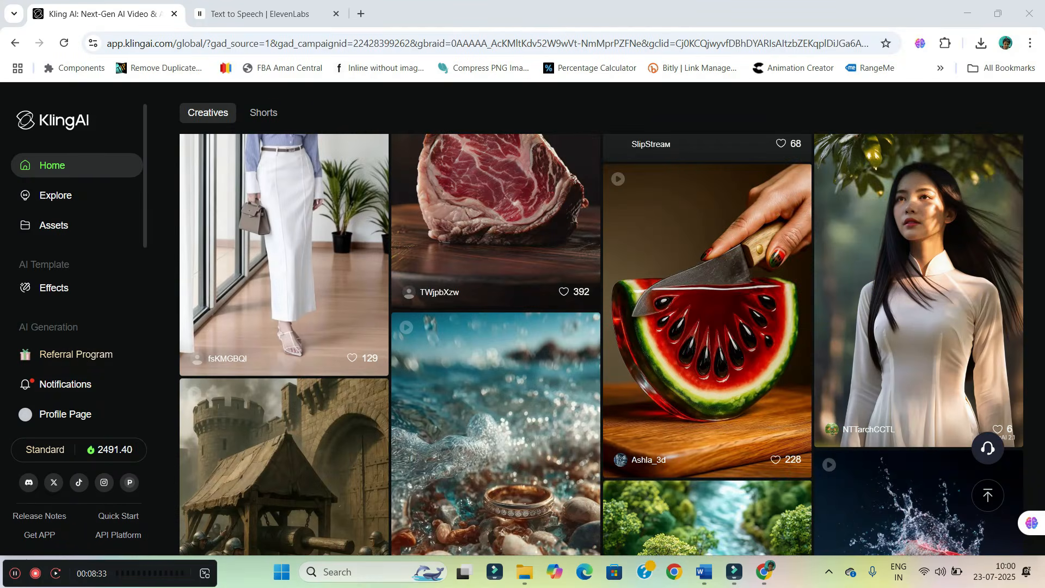
scroll(602, 344, "up", 15)
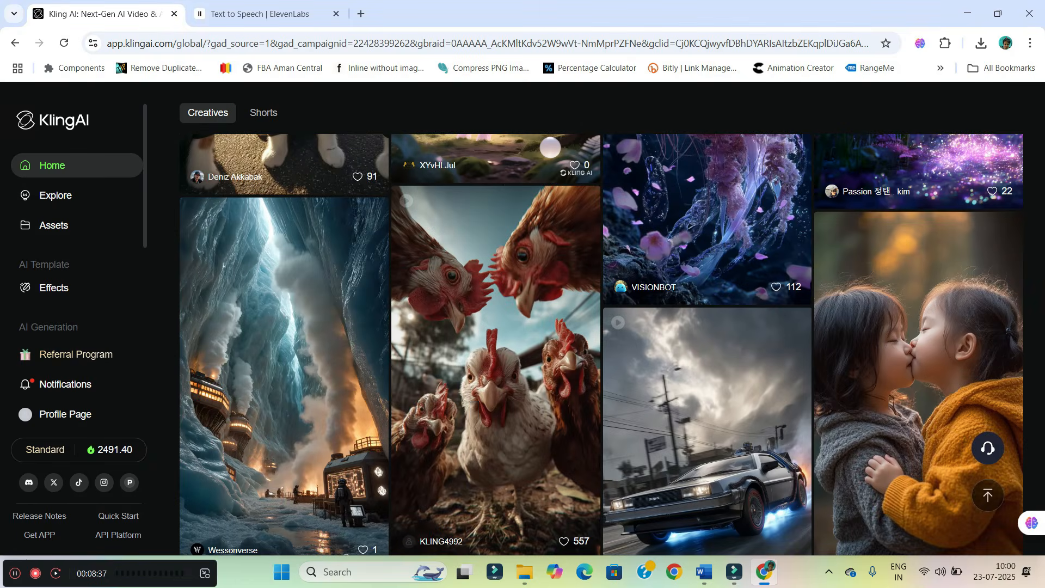
scroll(601, 345, "up", 10)
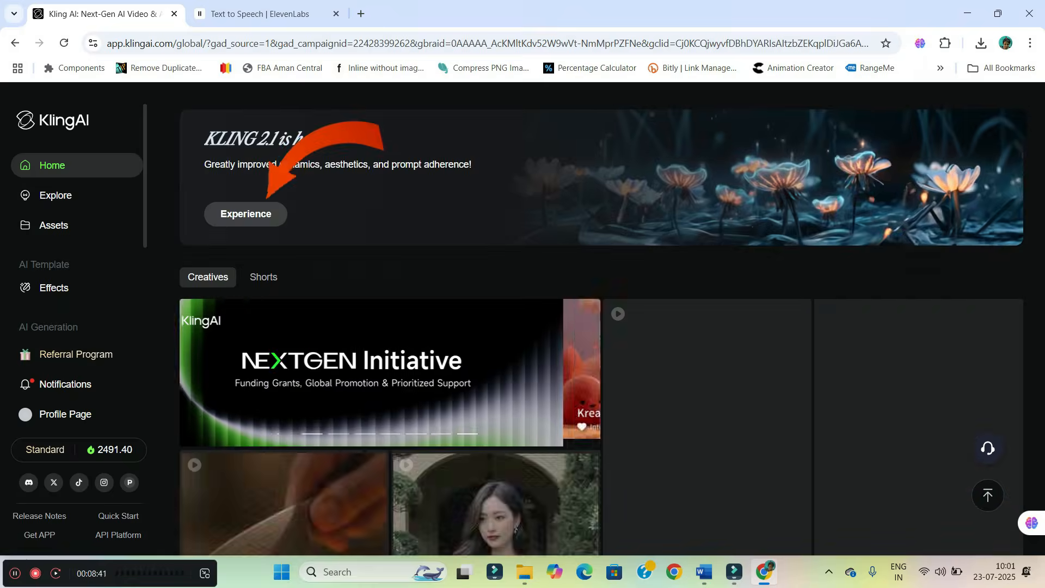
left_click(246, 214)
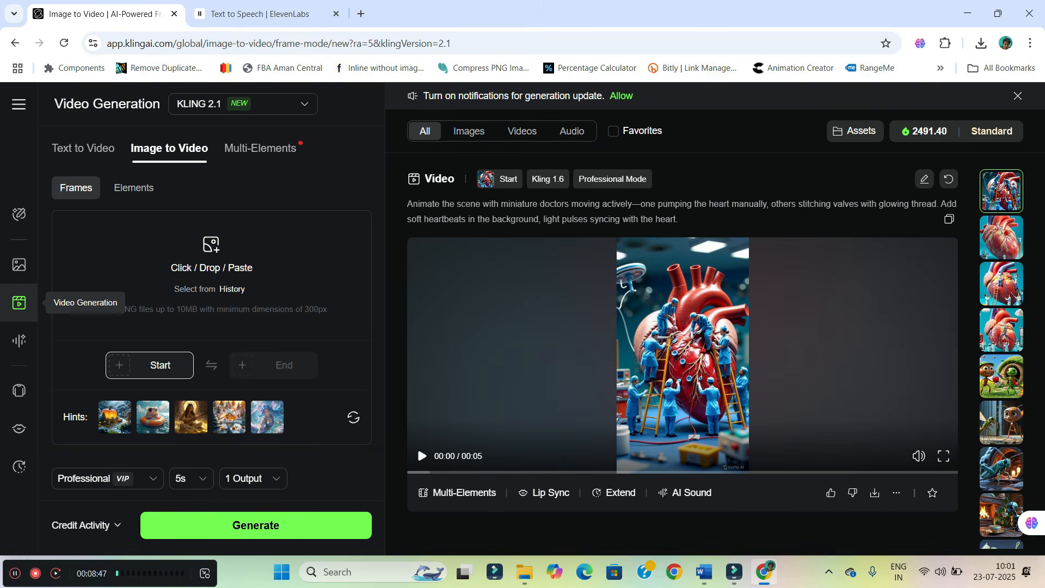
Upload the sunny, vibrant Pixar-style farmyard image from the LITTLE RED HEN IMAGES folder as the video's start frame
left_click(210, 255)
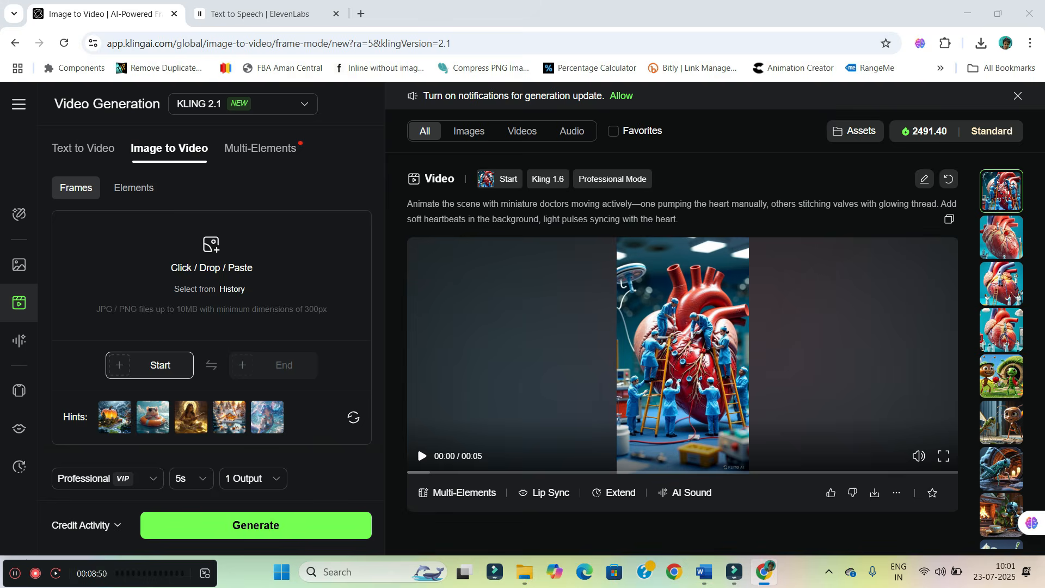
left_click(234, 239)
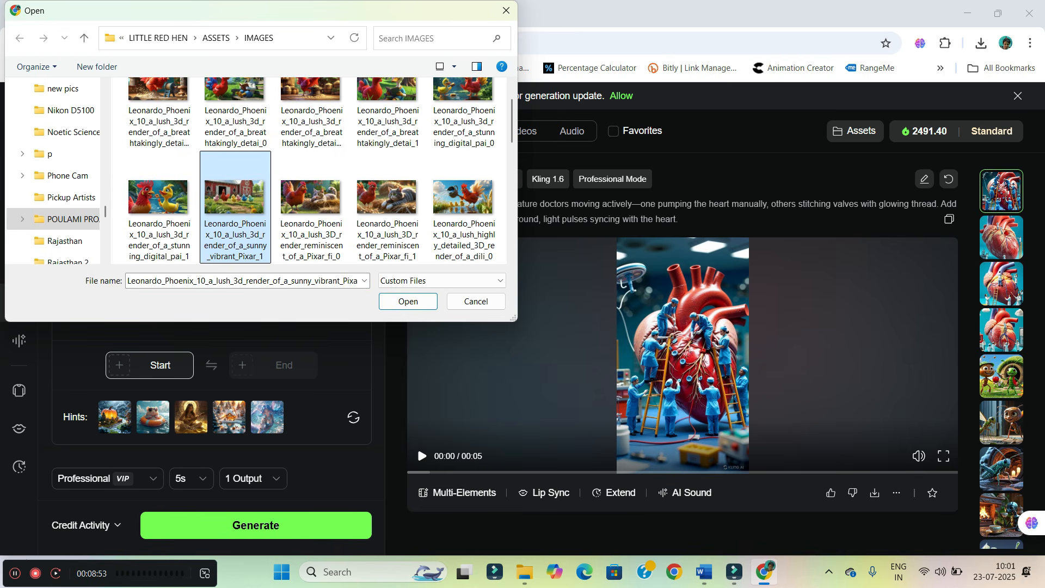
key("Return")
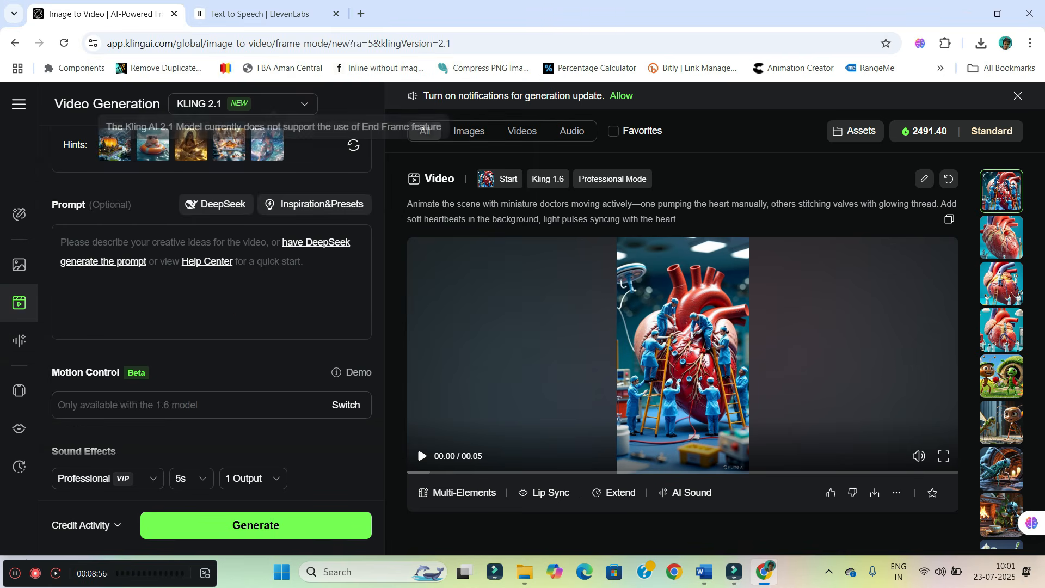
Enter the video prompt "Camera slowly pans across a Pixar-style cheerful farmyard as the Little Red Hen introduces her colorful chicks playing around her."
type("Camera slowly pans across a Pixar-style cheerful farmyard as the Little Red Hen introduces her colorful chicks playing around her.")
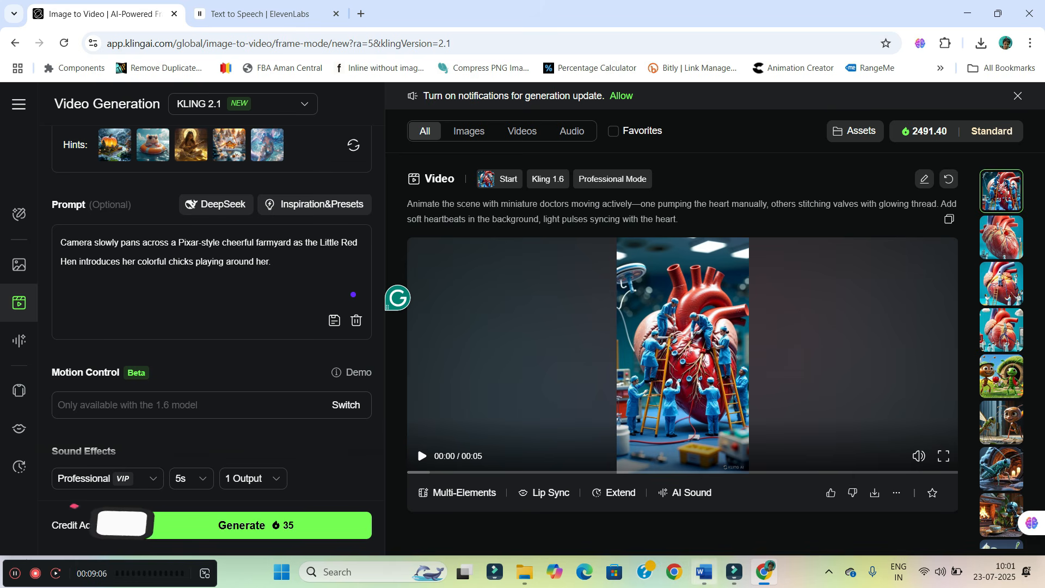
Review the image and video prompts, the Little Red Hen story and MODEL PROMPT 2 in the Word document
key("alt+Tab")
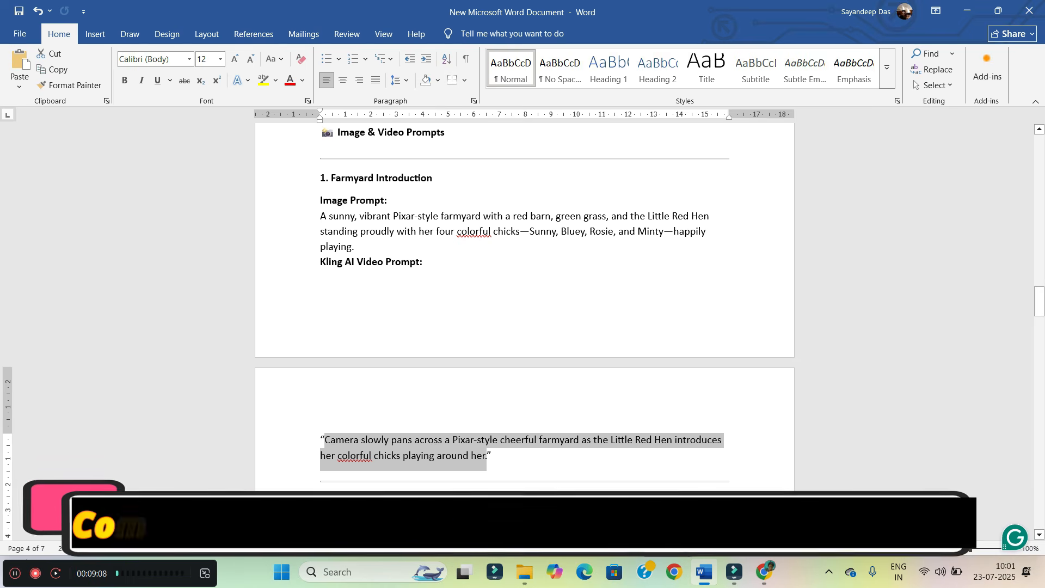
scroll(524, 305, "up", 10)
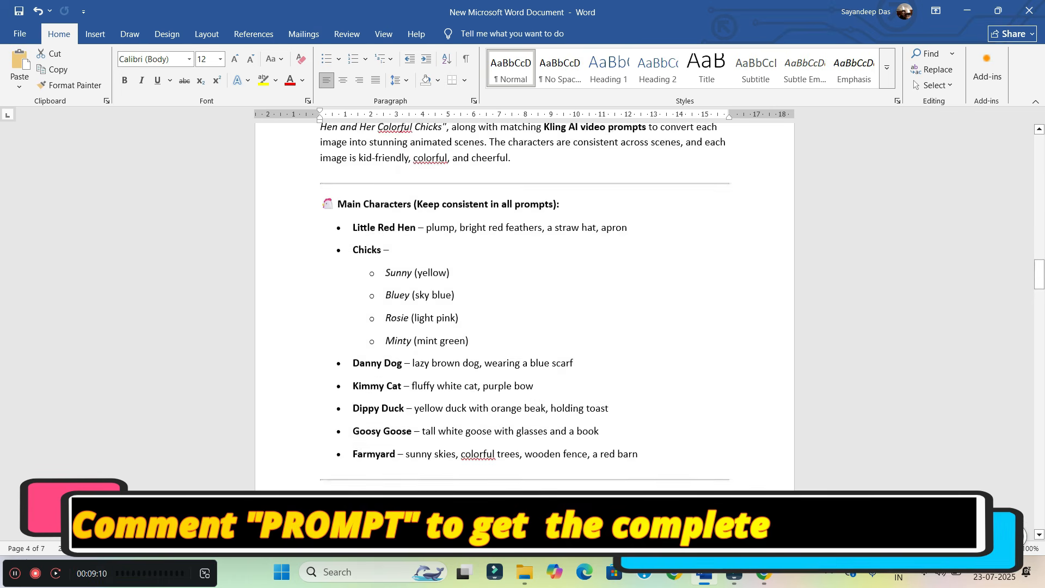
scroll(524, 305, "up", 15)
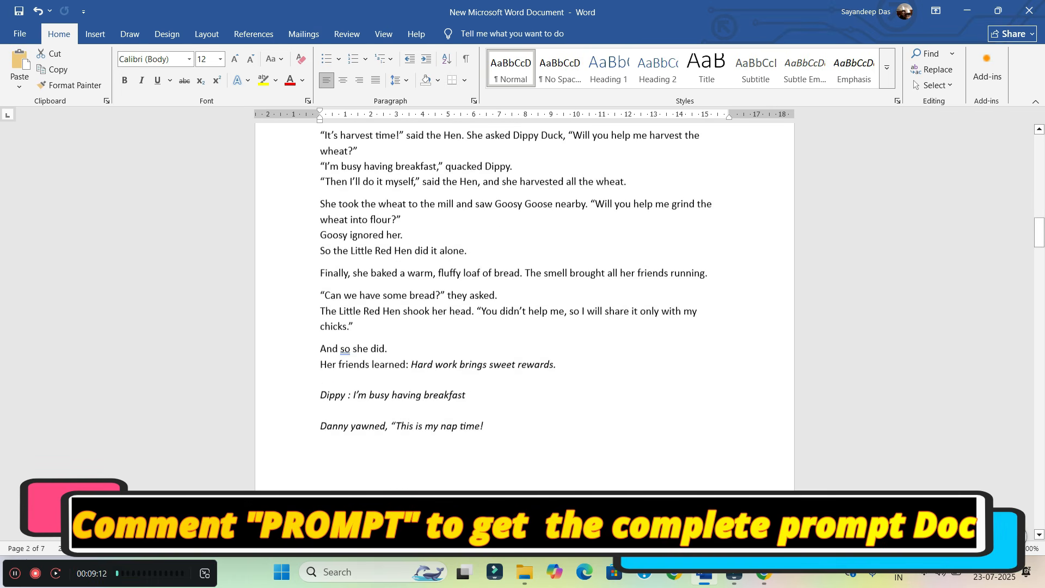
scroll(524, 305, "up", 15)
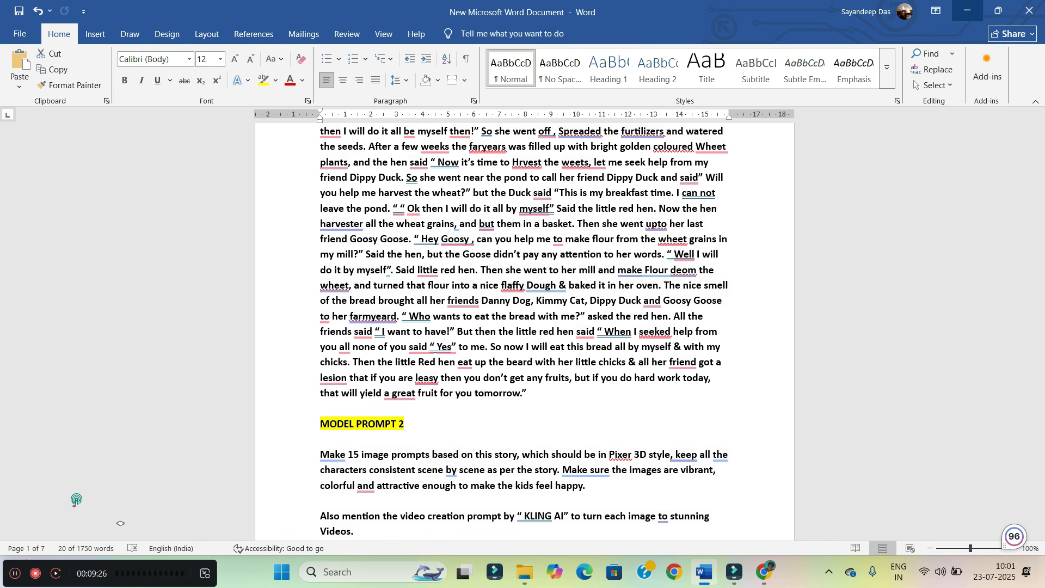
key("alt+Tab")
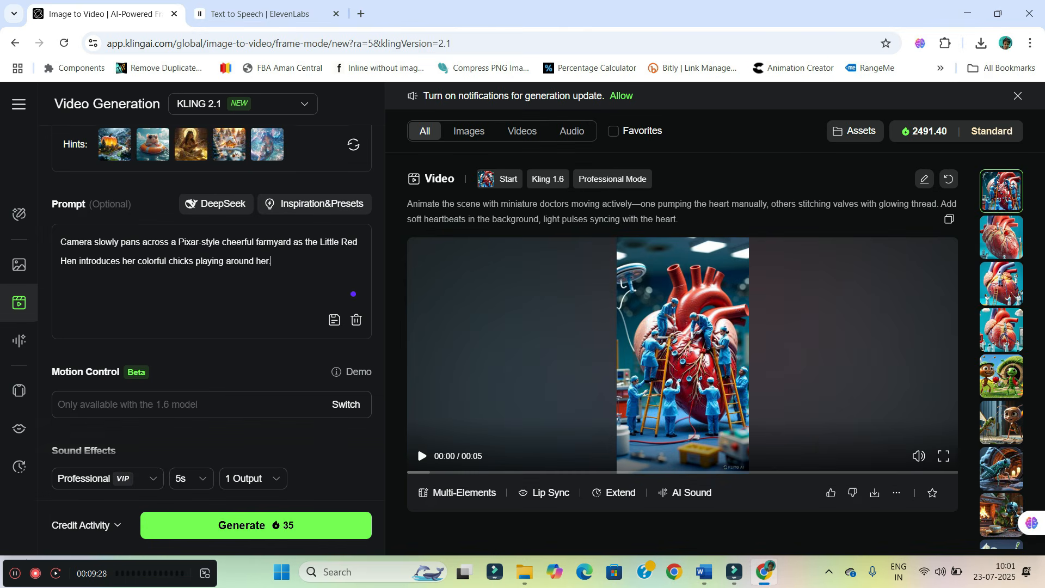
Turn off sound effects for the video generation, and check the available durations and KLING video models
scroll(211, 305, "down", 2)
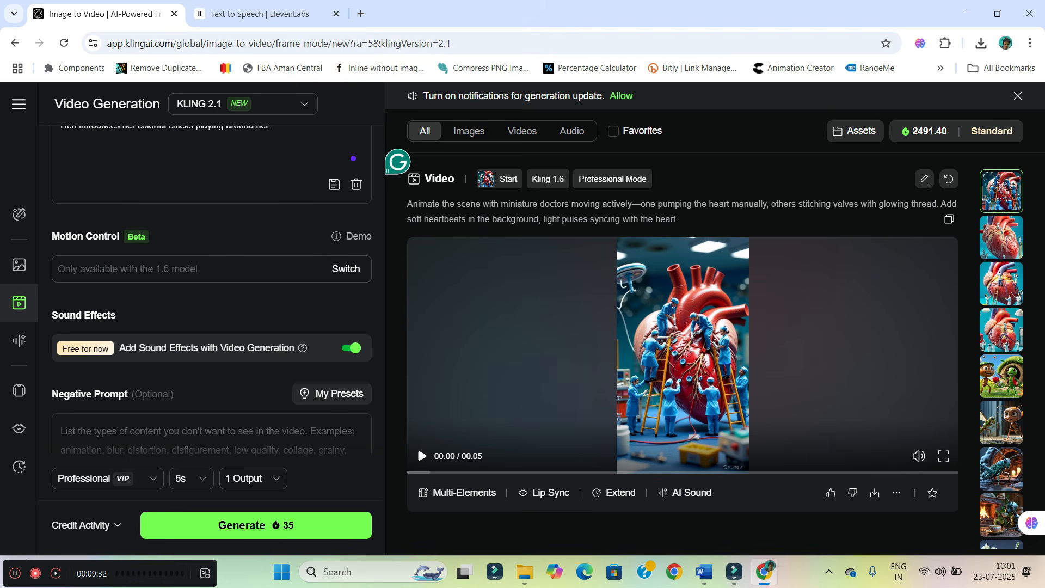
left_click(351, 348)
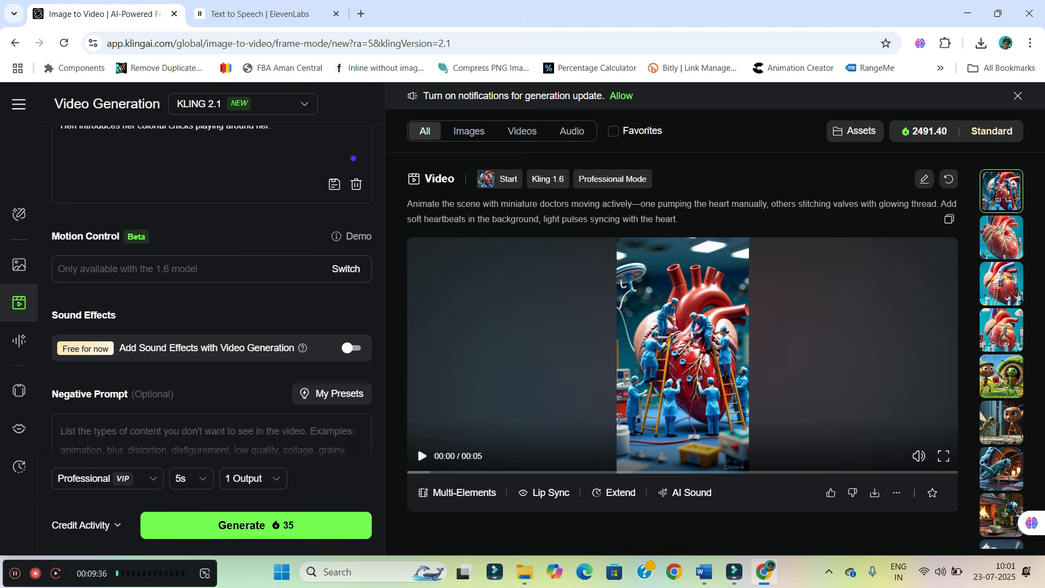
scroll(211, 305, "down", 2)
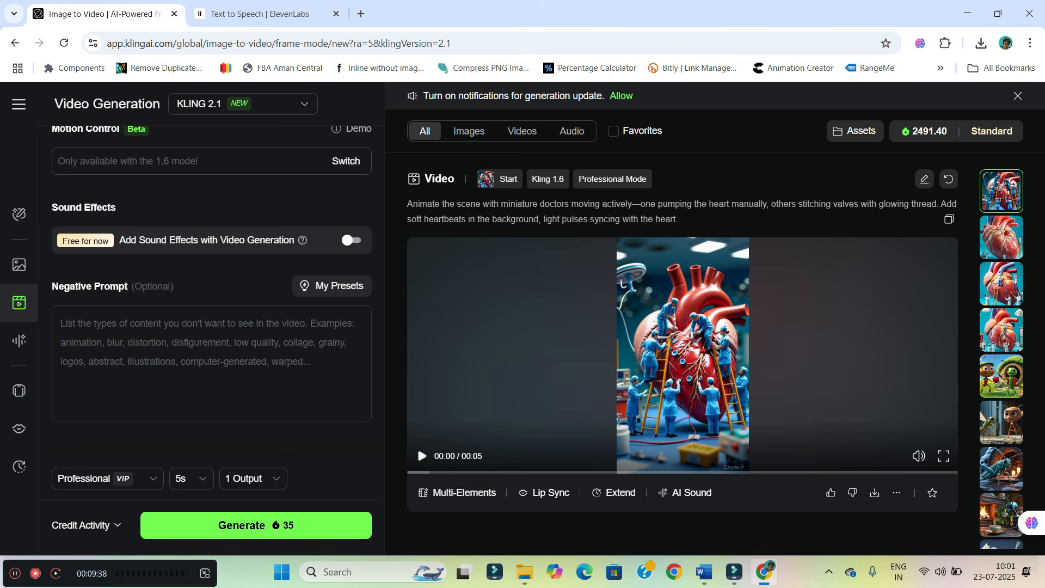
left_click(191, 478)
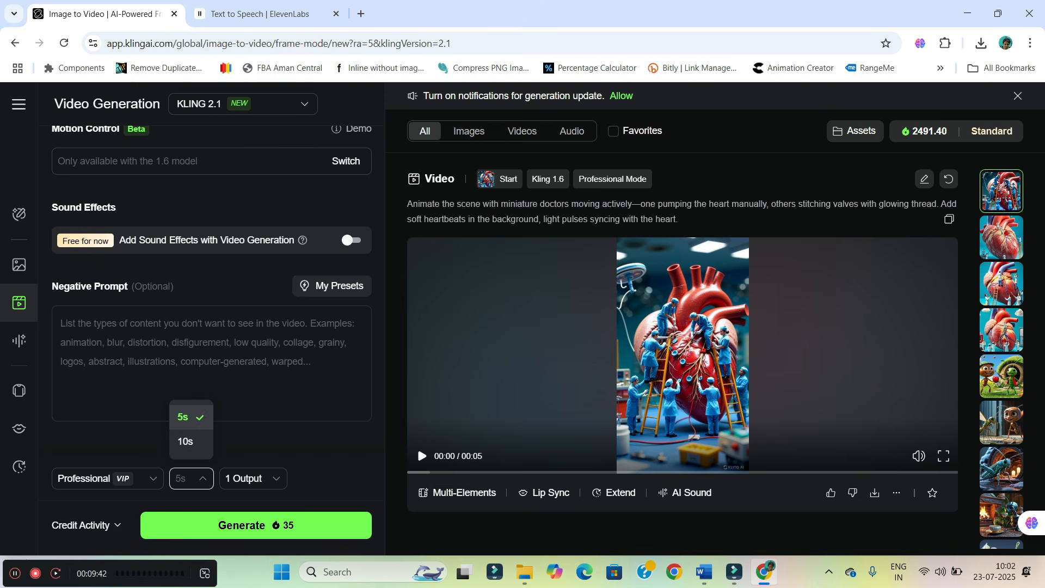
left_click(191, 478)
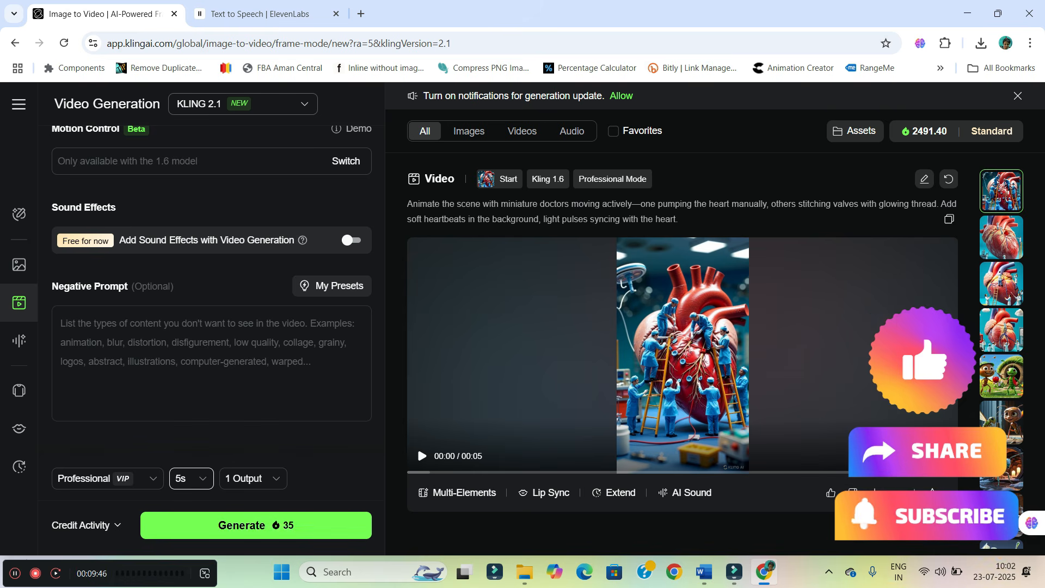
left_click(303, 103)
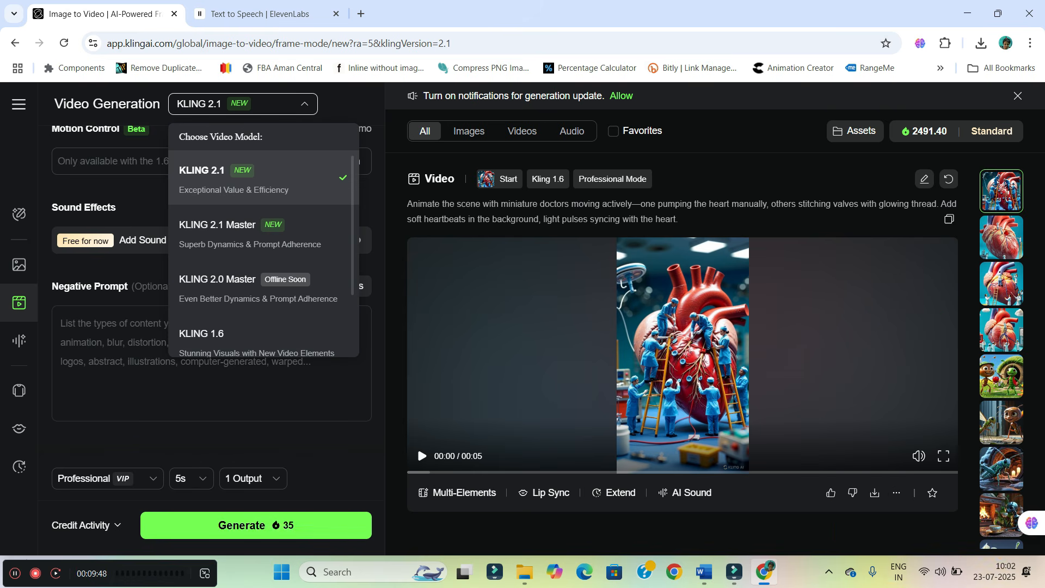
left_click(304, 103)
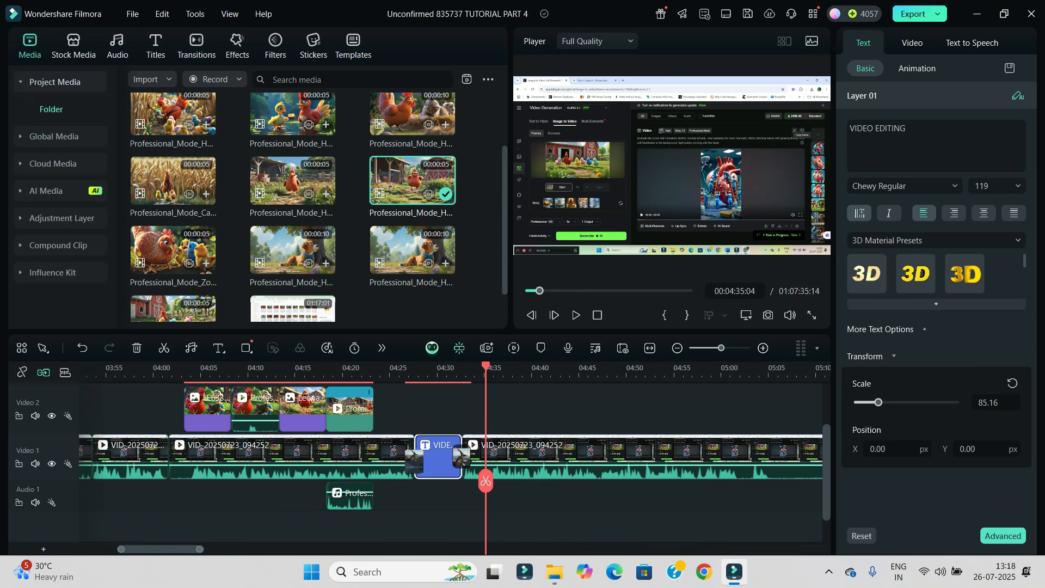
In the Filmora project, browse the LITTLE RED HEN assets' IMAGES folder for media to import
left_click(54, 82)
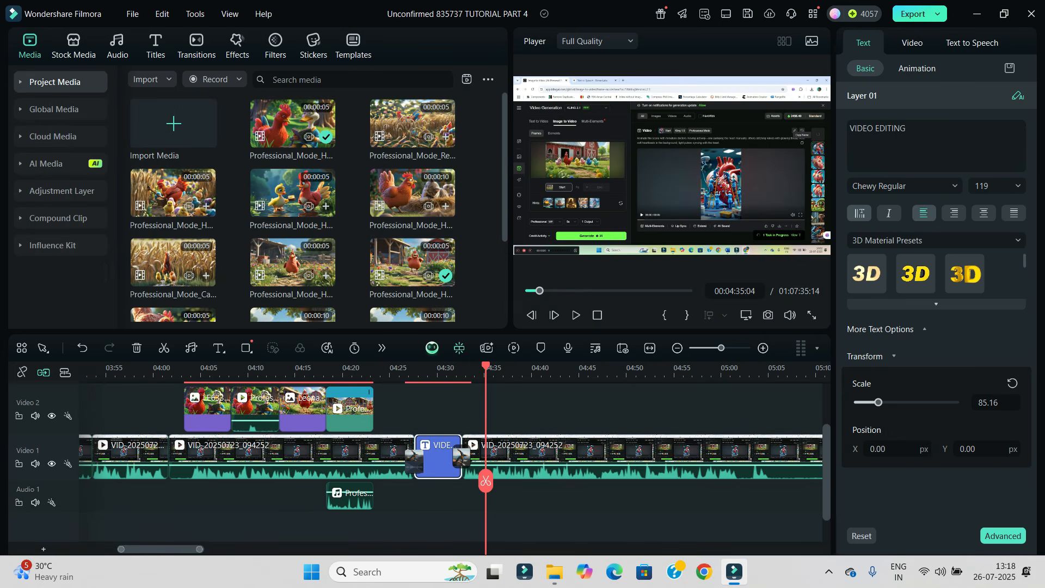
left_click(54, 81)
left_click(173, 123)
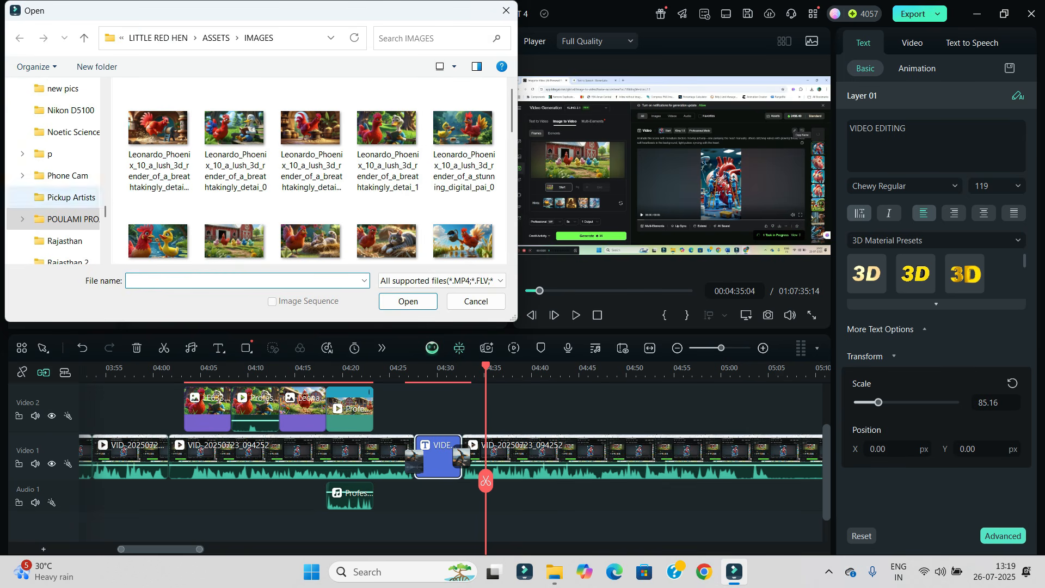
scroll(54, 154, "up", 6)
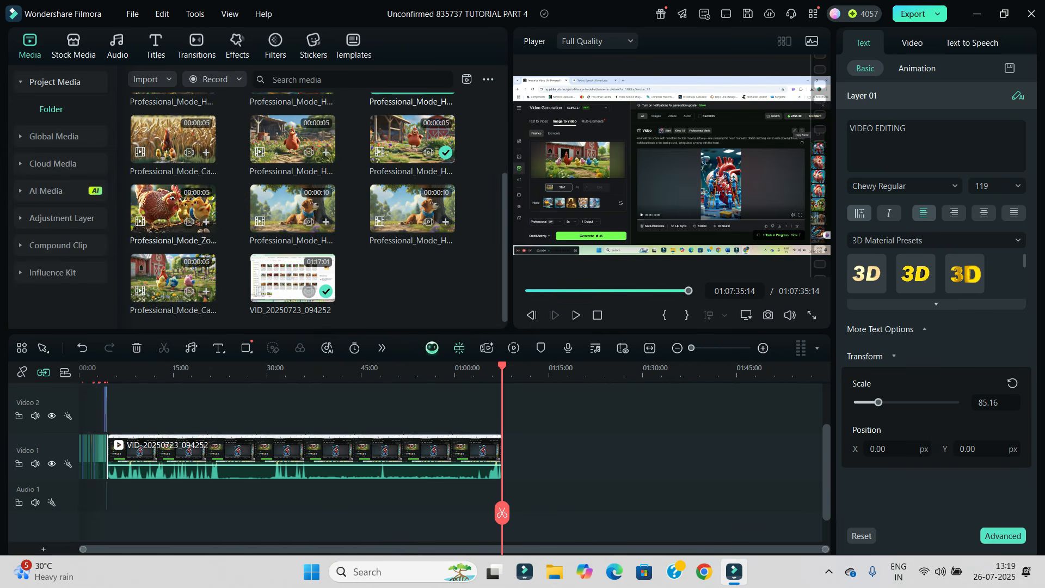
Filter the Filmora project media to audio and preview two of the short ElevenLabs voice clips
left_click(466, 79)
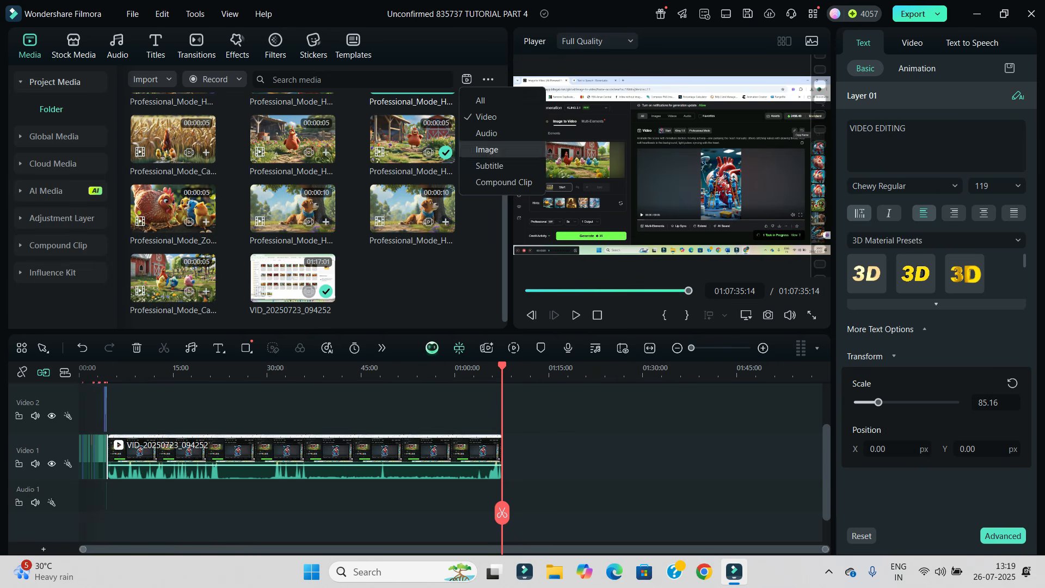
left_click(487, 133)
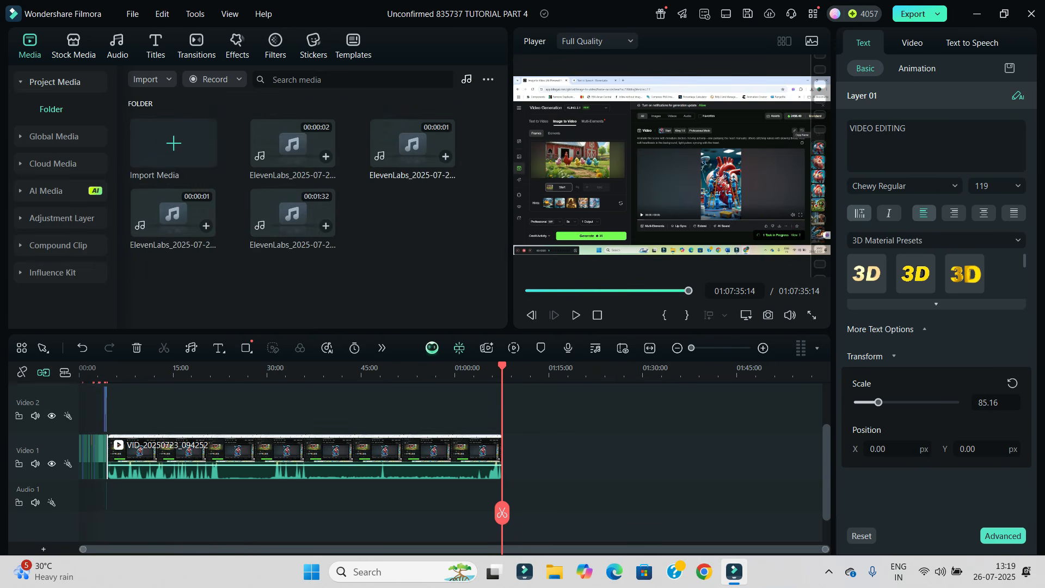
double_click(292, 144)
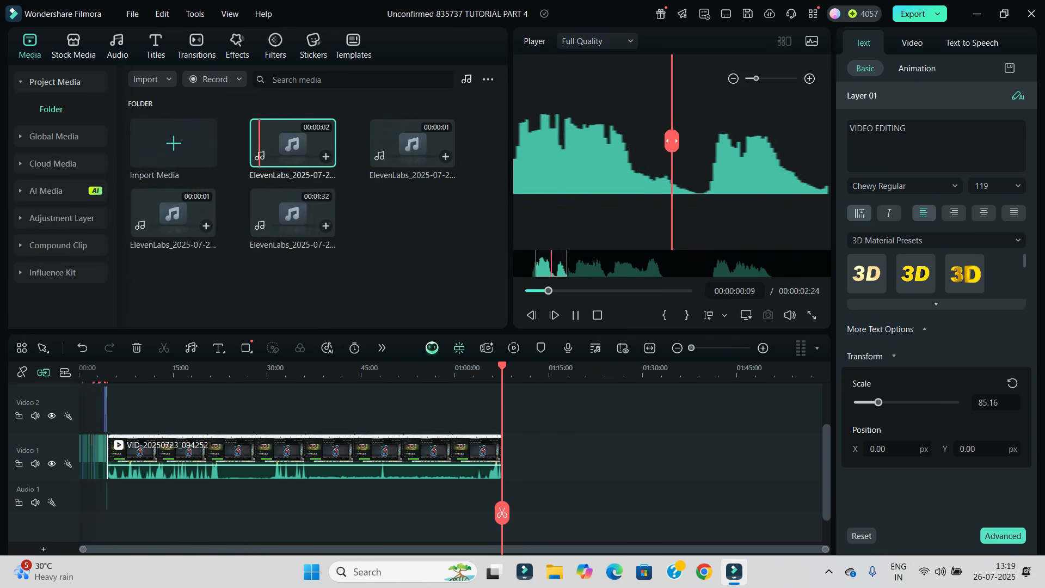
double_click(412, 144)
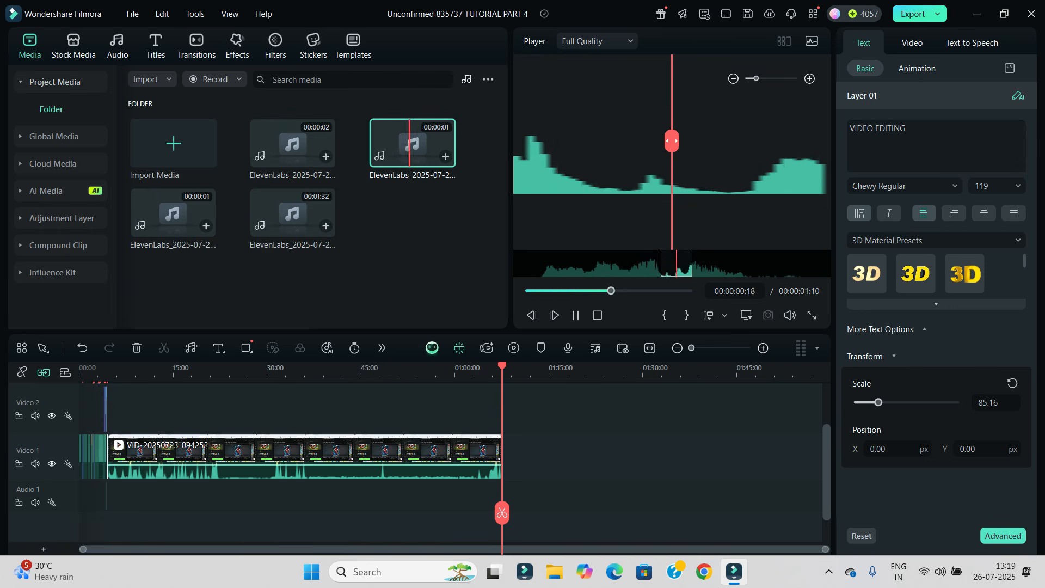
Preview the 1:32 ElevenLabs narration and place it on Audio 1 at the end of the screen recording
double_click(293, 213)
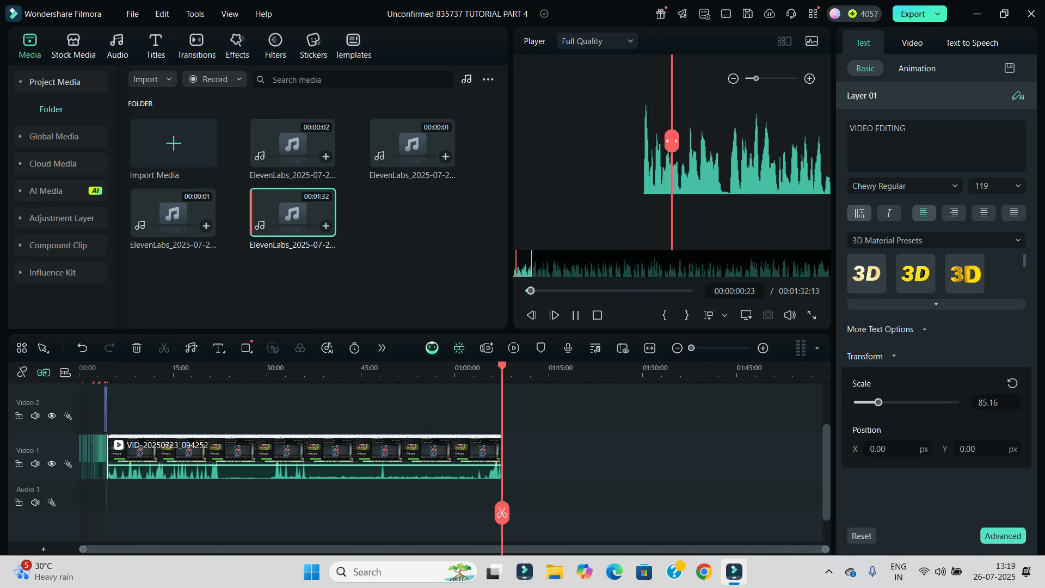
left_click(576, 315)
left_click_drag(293, 212, 521, 482)
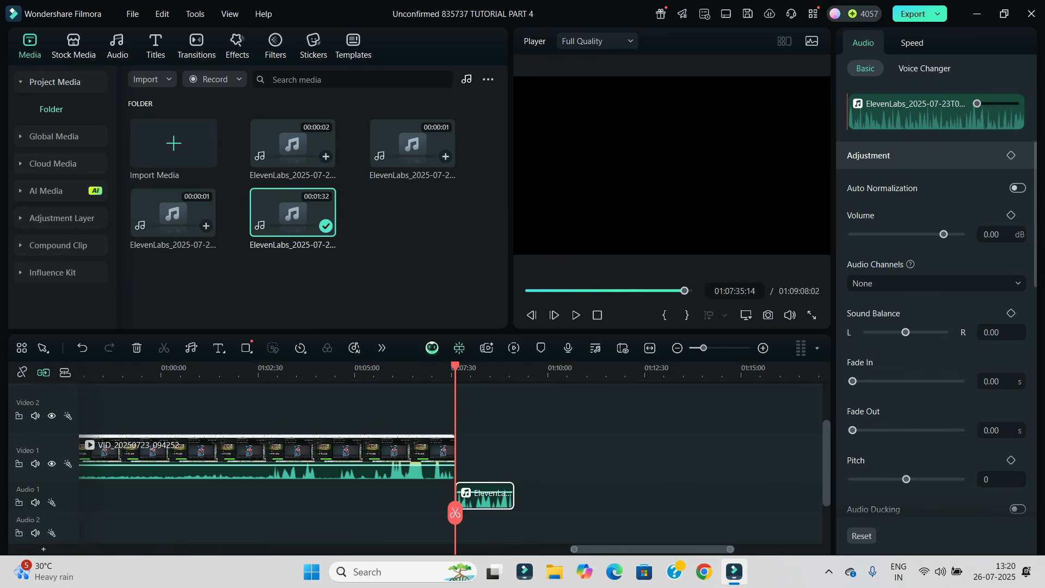
Filter the media to video and add the 5-second red barn and chicks clip to Video 1 after the screen recording, dismissing the settings-match prompt
left_click(467, 79)
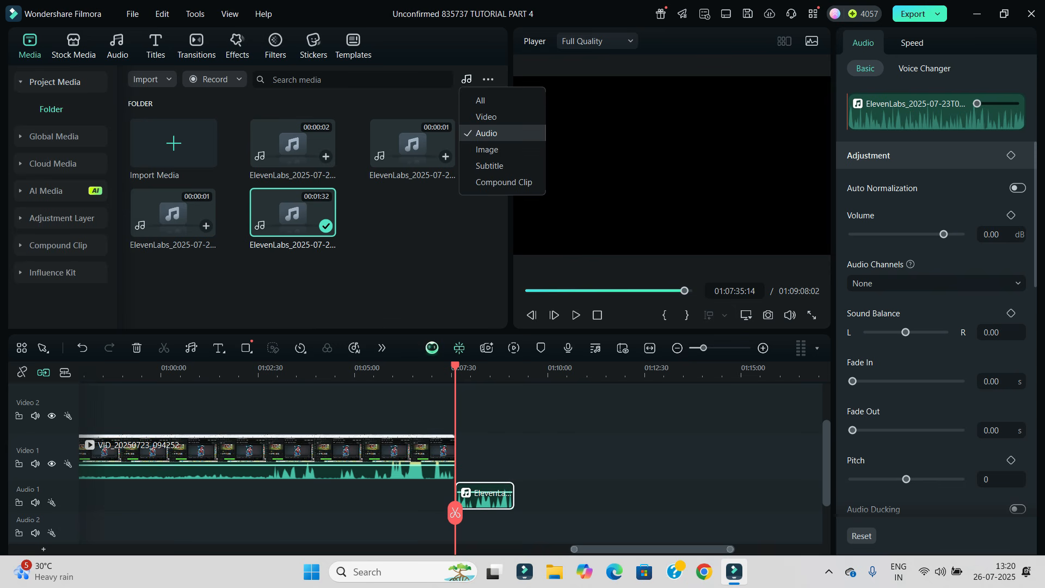
left_click(486, 116)
scroll(316, 207, "down", 3)
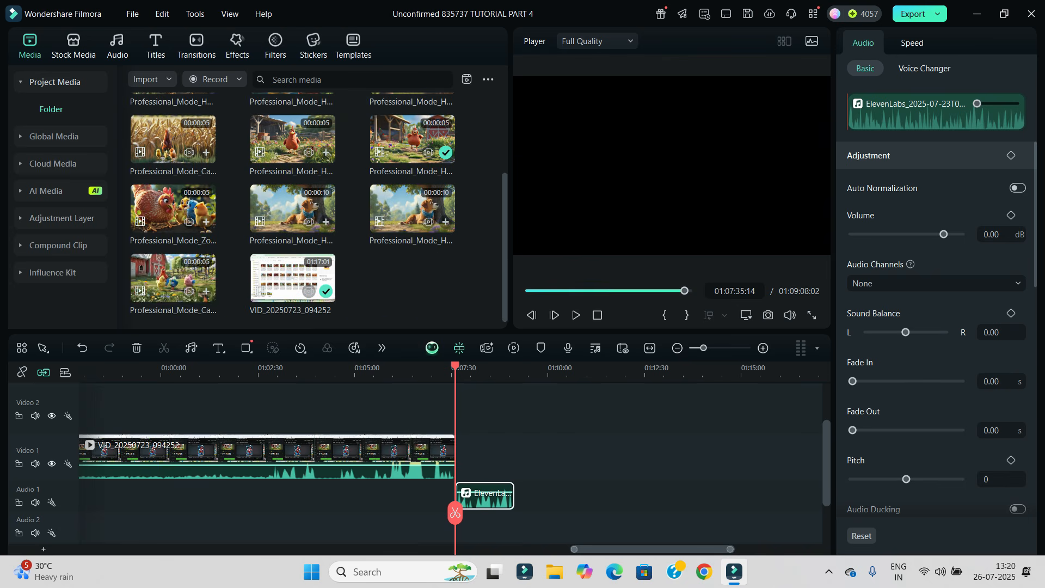
left_click_drag(173, 278, 459, 457)
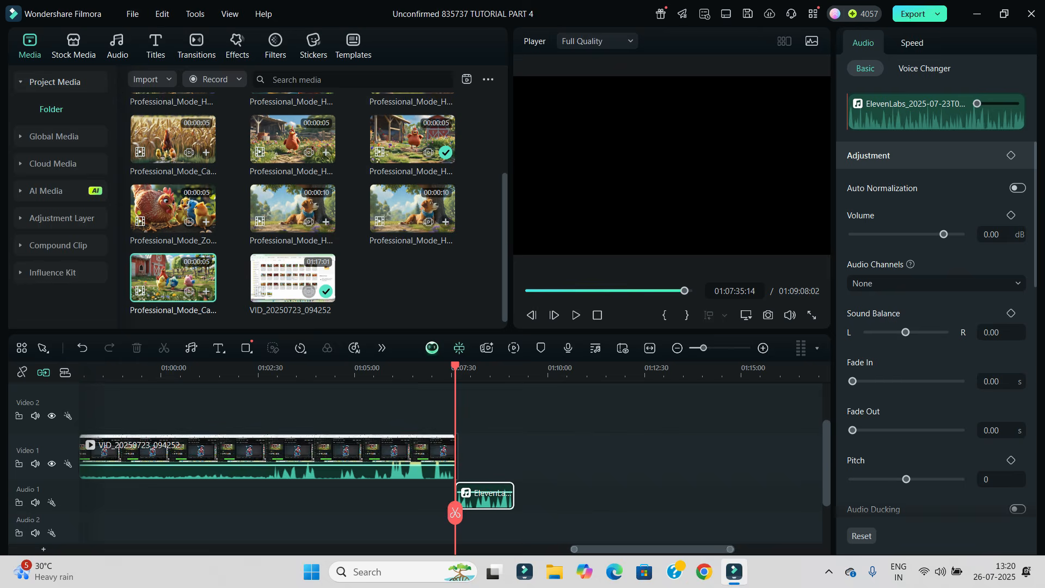
left_click(665, 175)
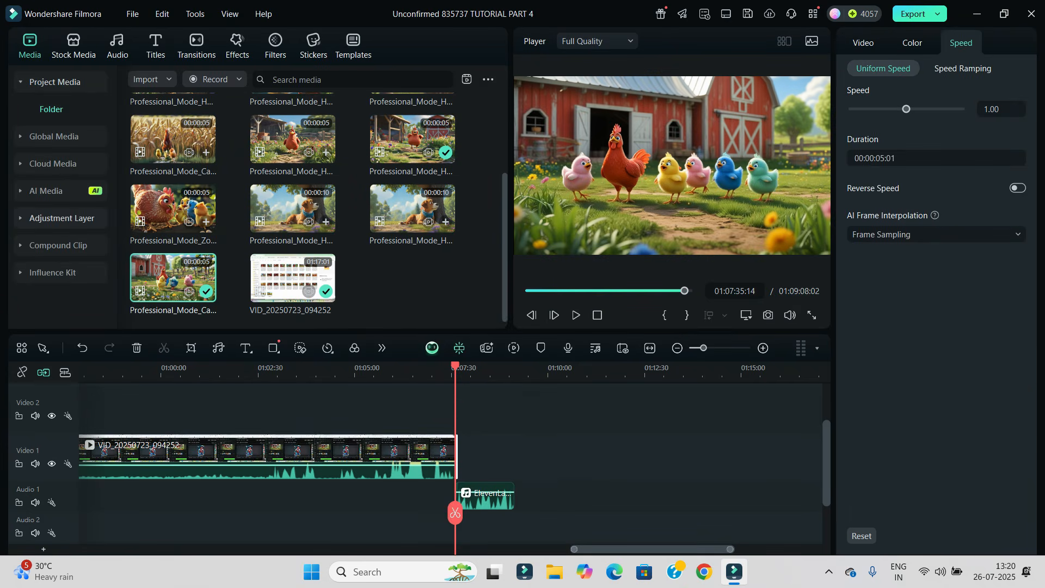
Append the two 5-second clips of the hen alone in the farmyard to Video 1, dismissing the settings-match prompts
scroll(310, 207, "up", 5)
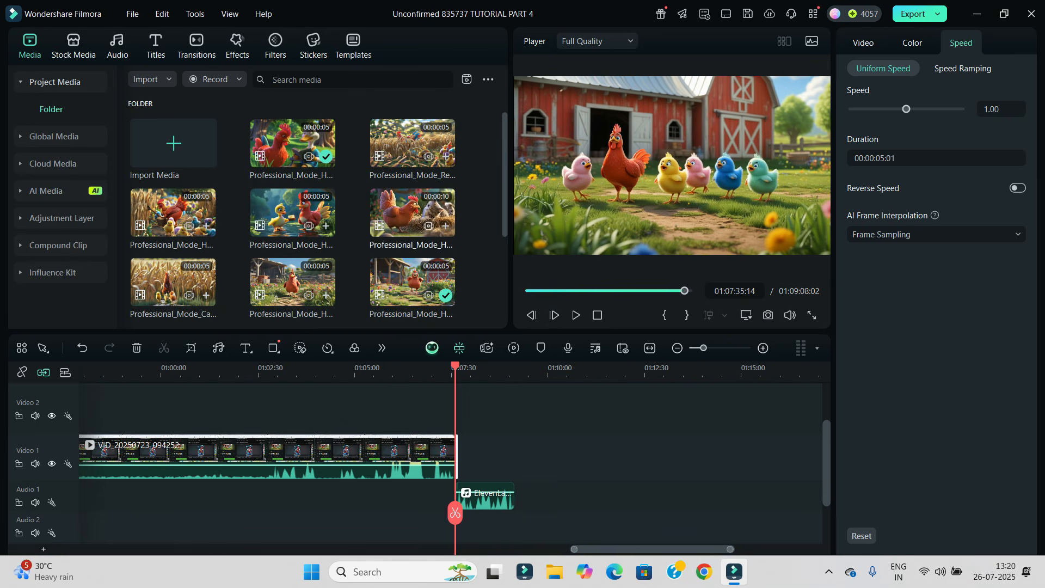
left_click(412, 282)
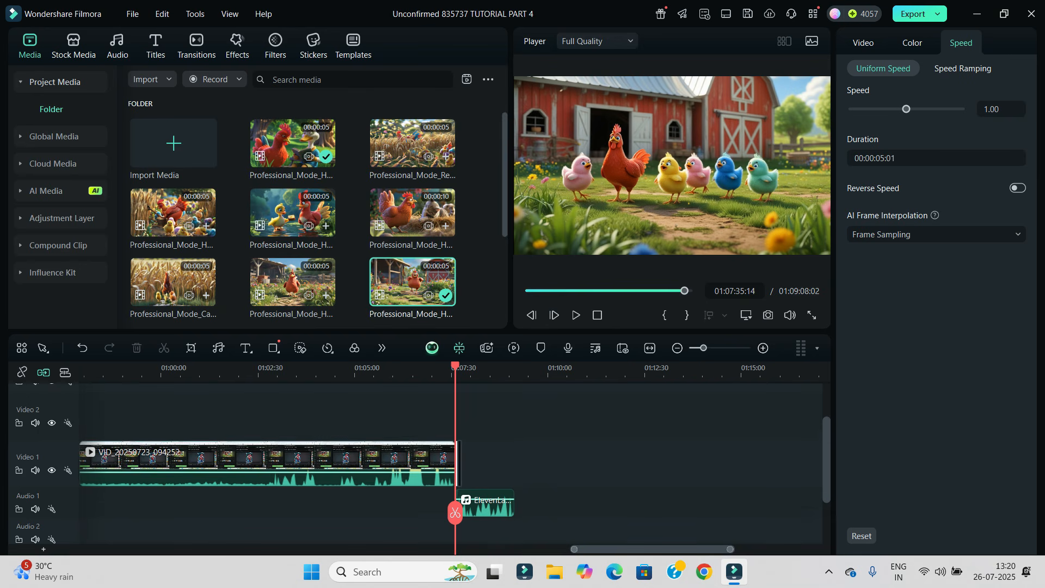
left_click(665, 175)
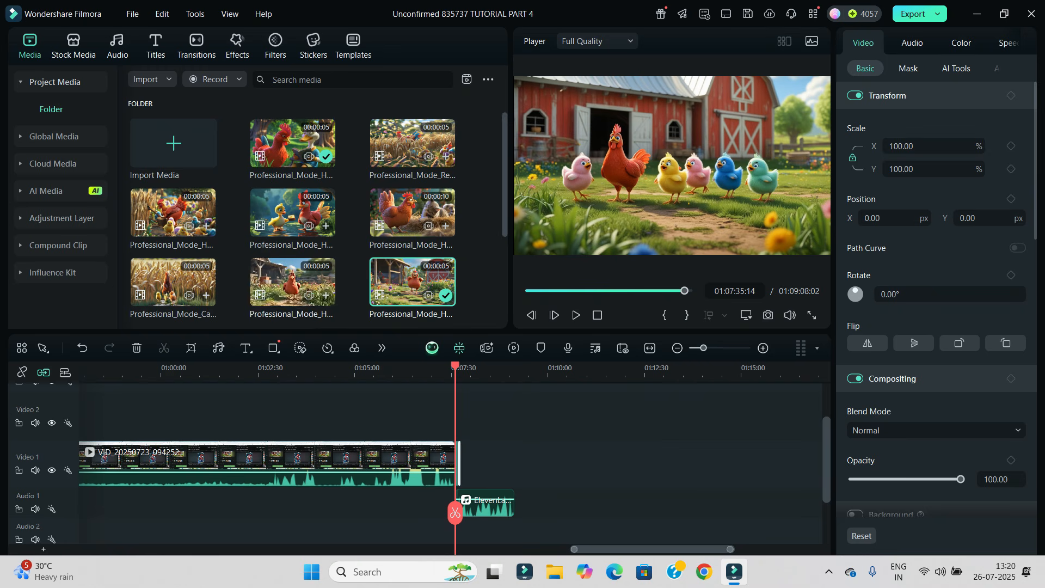
left_click(293, 282)
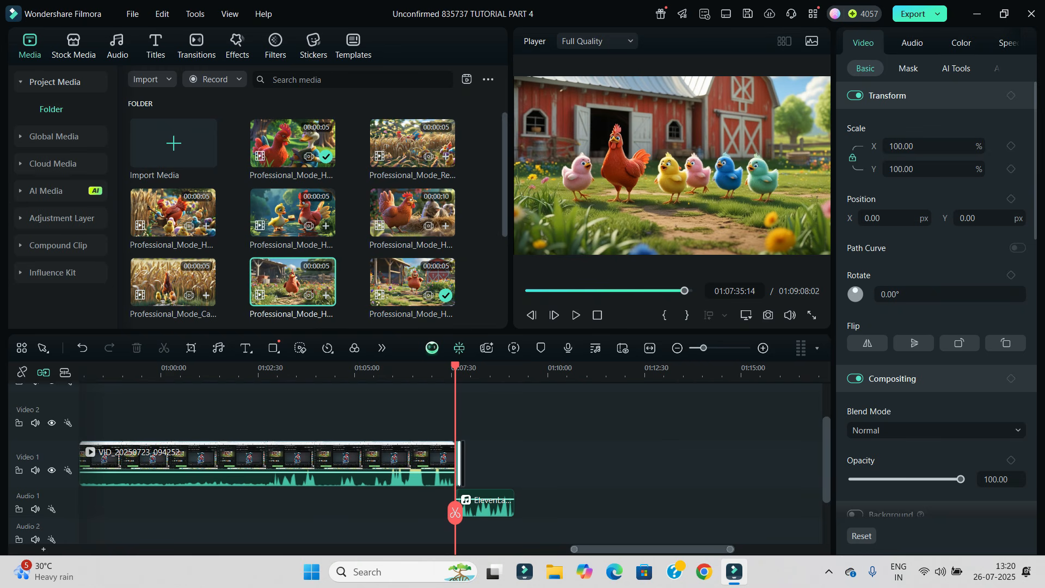
left_click_drag(293, 282, 463, 463)
left_click(665, 176)
Append the 5-second hen and duck pond clip and the clip of the hen surrounded by colorful birds to Video 1
scroll(455, 462, "up", 3)
mouse_move(765, 549)
left_mouse_down()
mouse_move(754, 549)
mouse_move(773, 550)
left_mouse_up()
left_click_drag(294, 213, 194, 462)
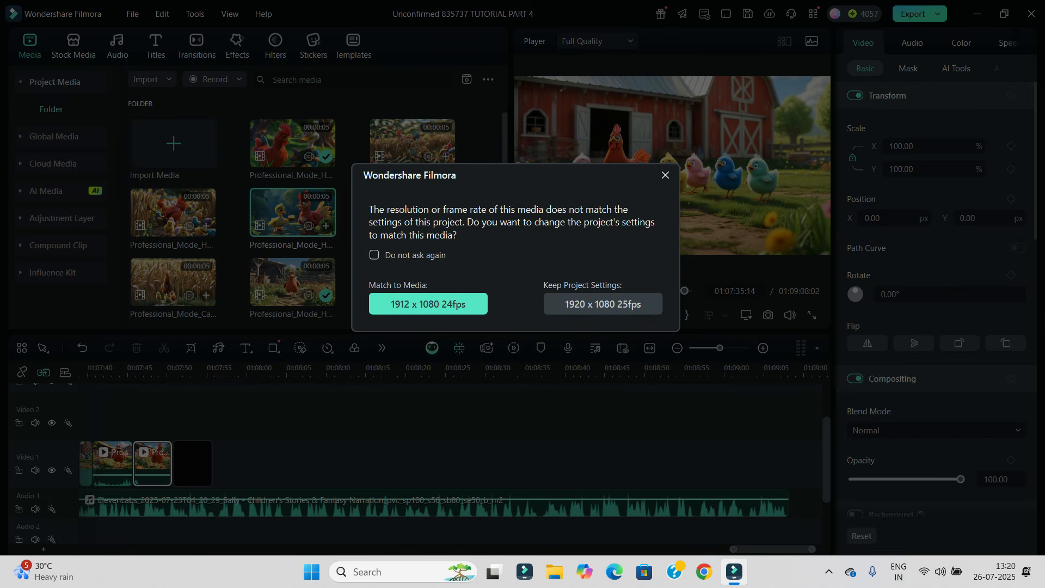
left_click(665, 175)
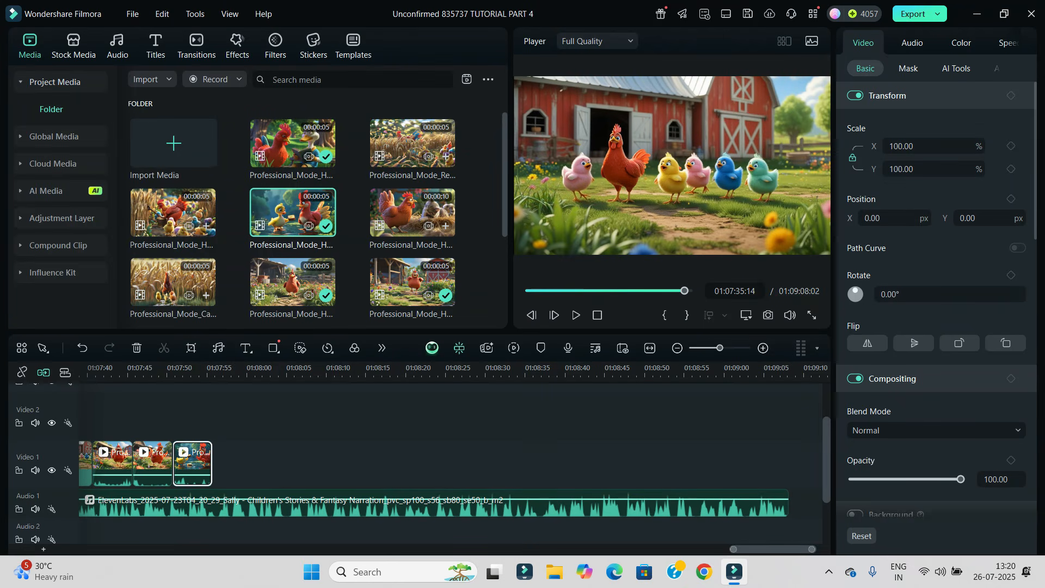
left_click_drag(174, 213, 232, 463)
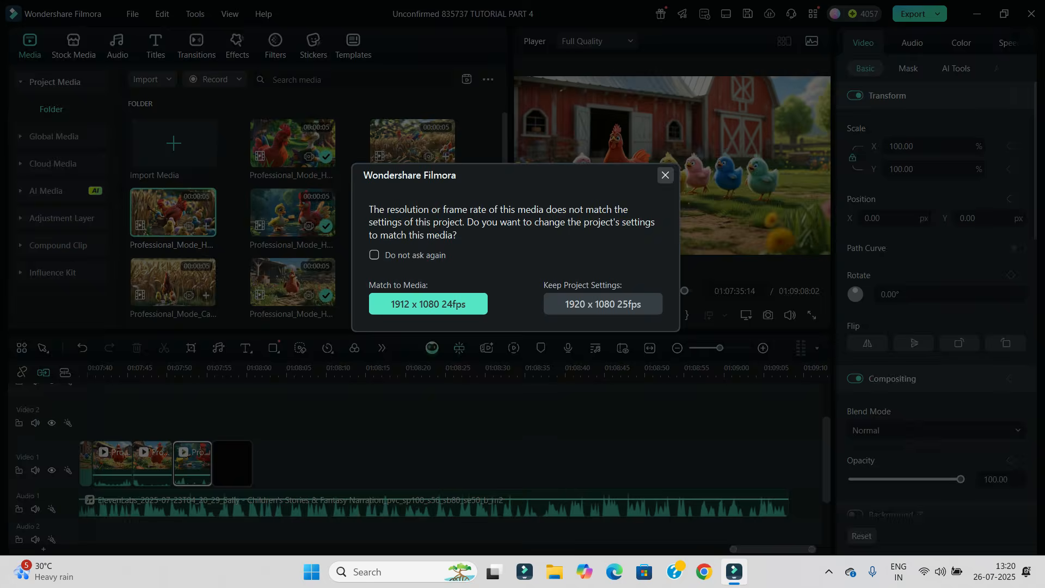
left_click(665, 175)
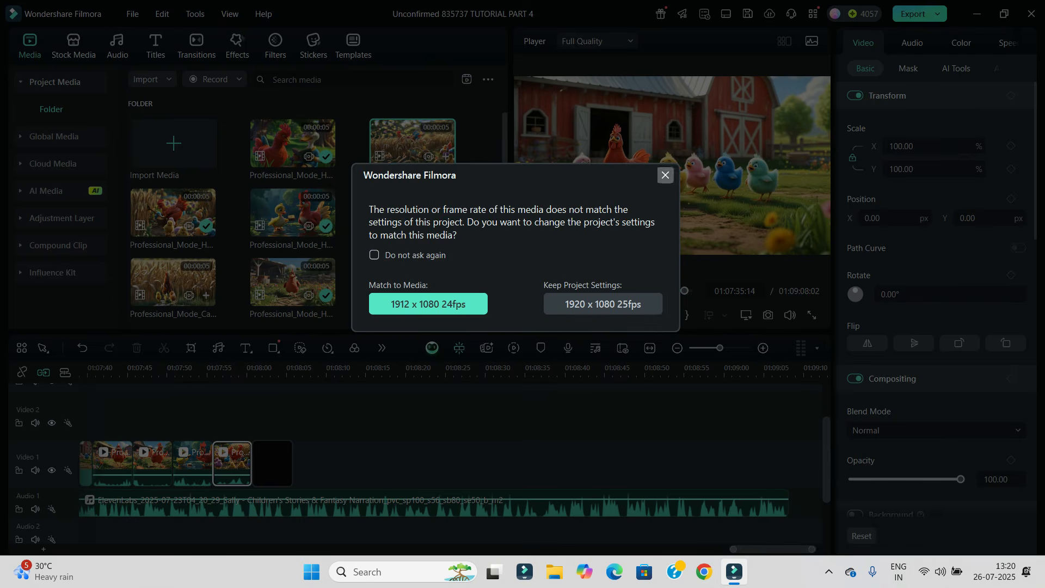
Append the two 5-second wheat field clips to the end of the sequence on Video 1
left_click(665, 175)
left_click_drag(173, 282, 308, 463)
left_click(665, 175)
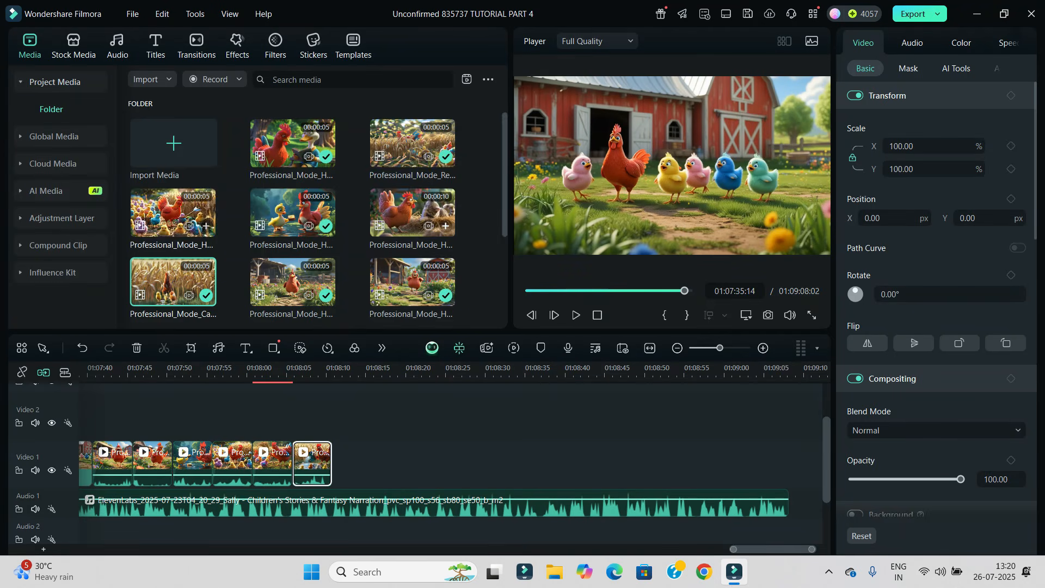
Append the two 10-second dog clips and the 5-second close-up of the hen with blue chicks to Video 1, dismissing the settings-match prompts
scroll(292, 250, "down", 3)
left_click_drag(292, 250, 373, 462)
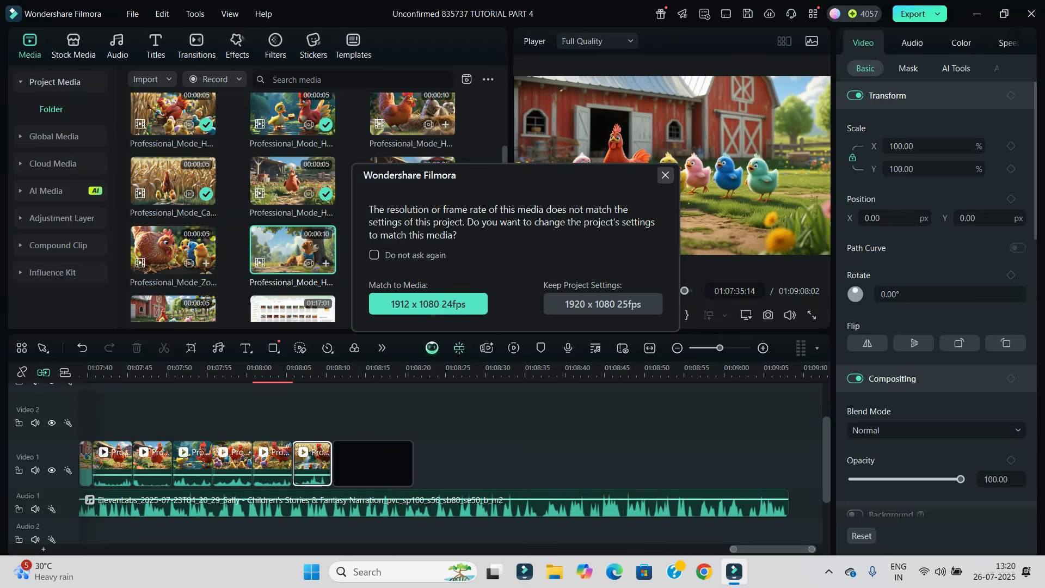
left_click(665, 174)
left_click_drag(412, 251, 452, 462)
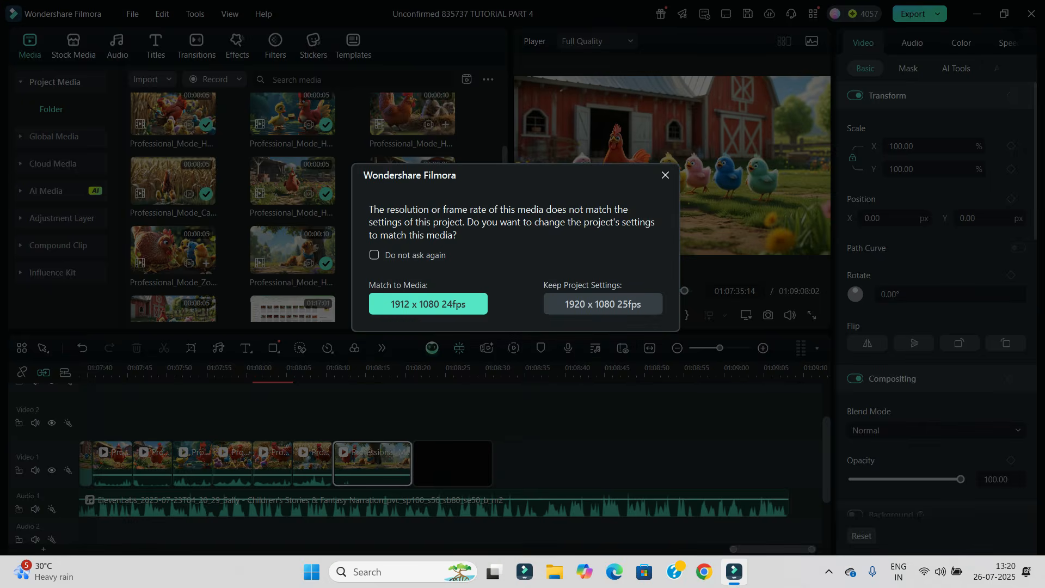
left_click(665, 175)
left_click_drag(173, 250, 513, 463)
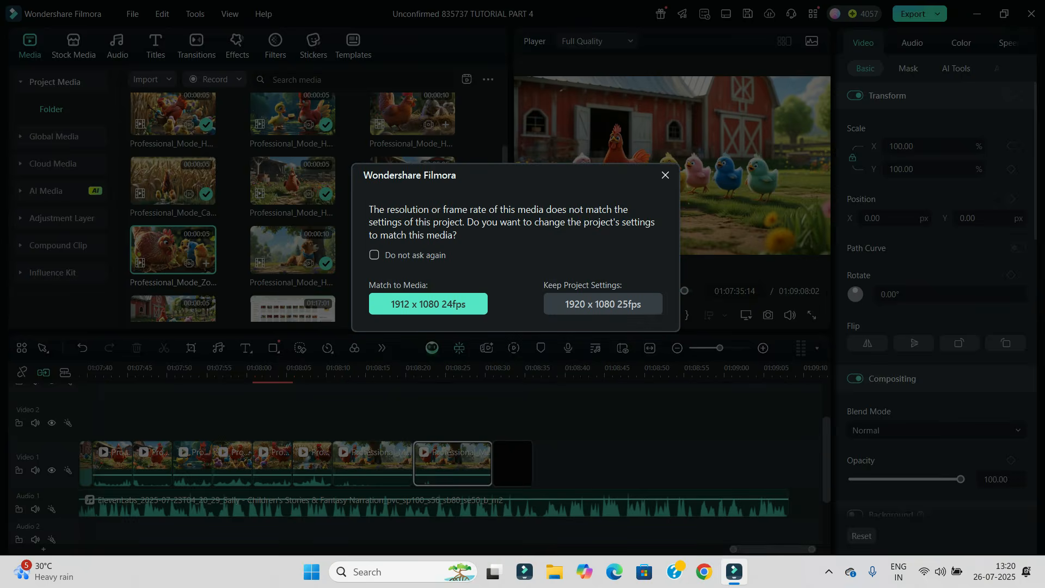
left_click(666, 175)
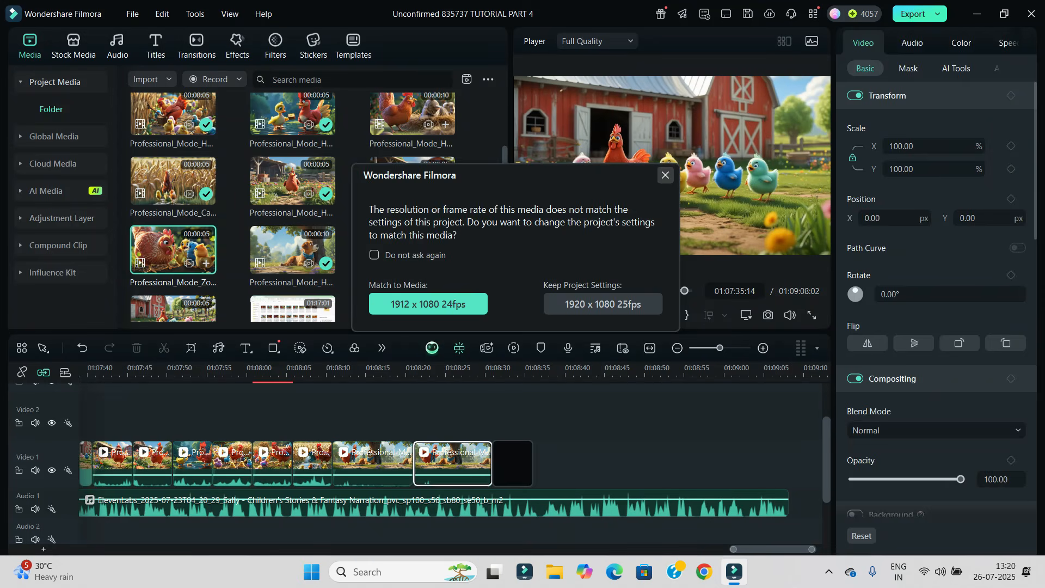